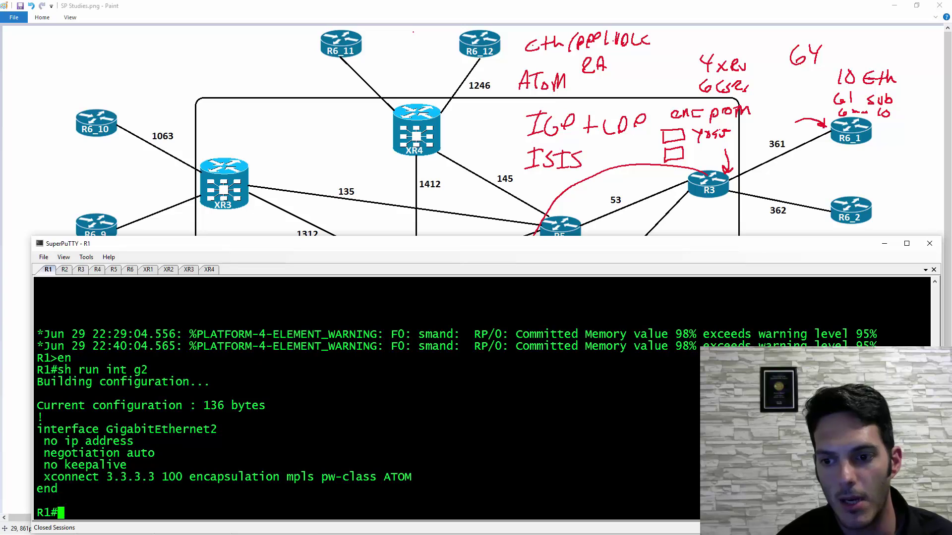
Run a numeric traceroute from R1 to 3.3.3.3, using 1.1.1.1 as the source address
text(tr)
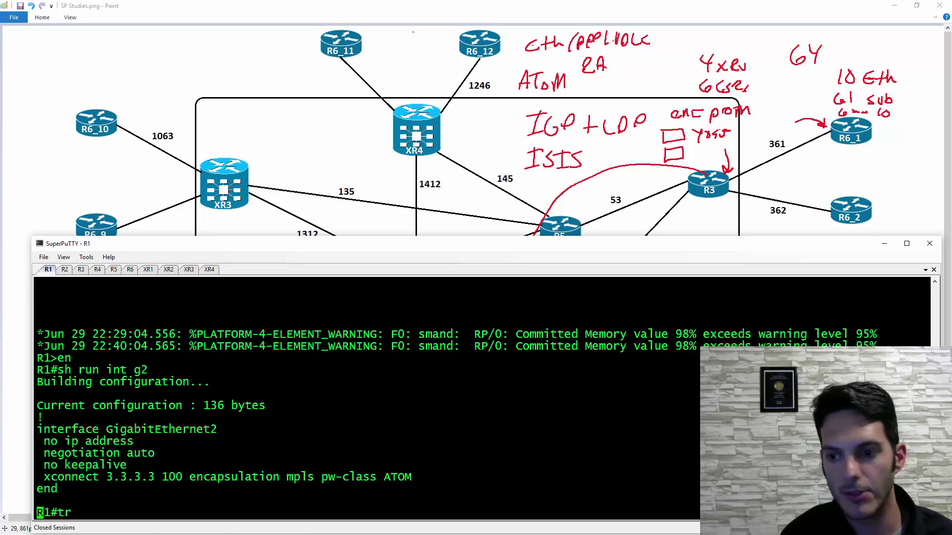
key(Tab)
text(3.3.3.3 )
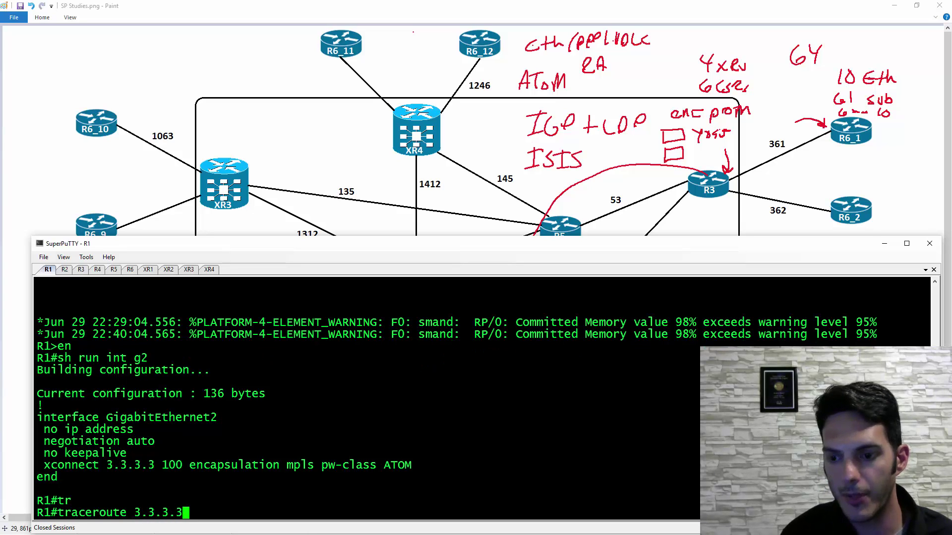
text(so)
key(Tab)
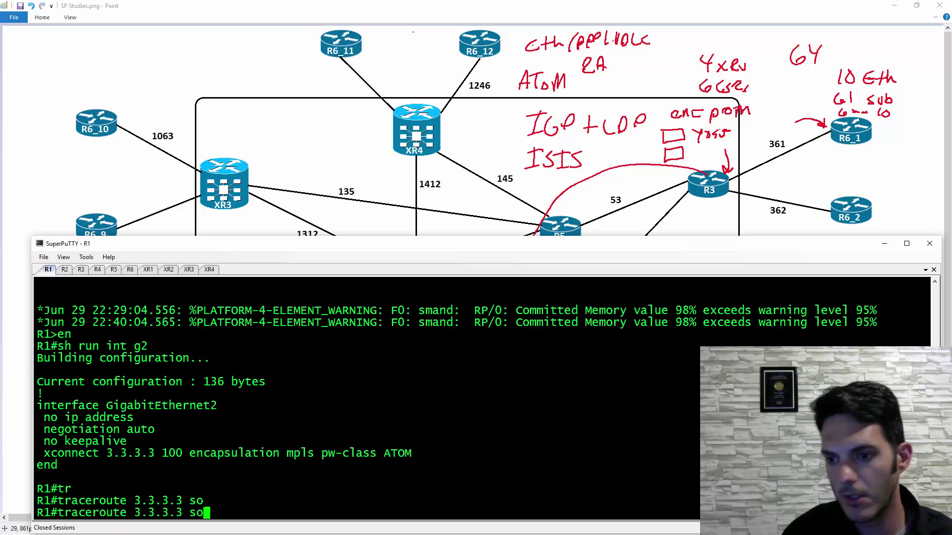
key(Tab)
text(1.1.1.1)
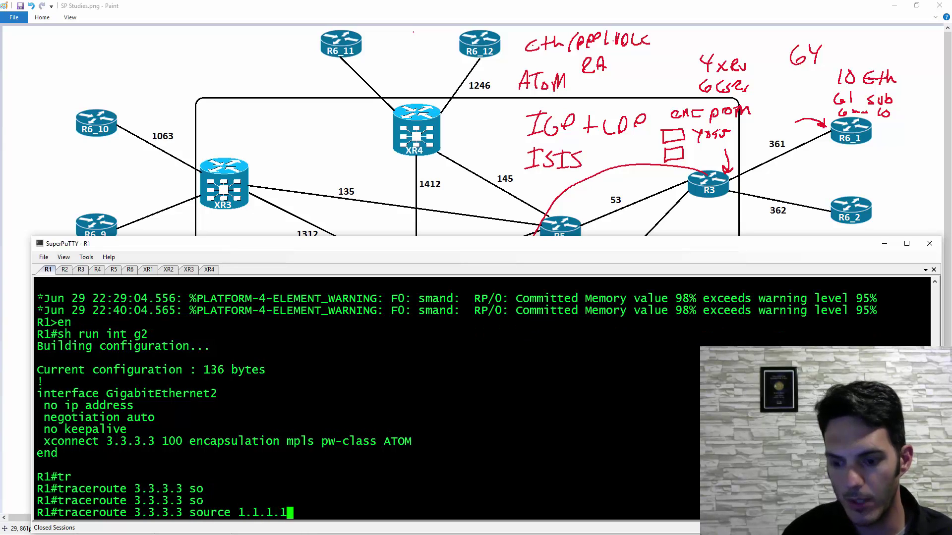
text( num)
key(Return)
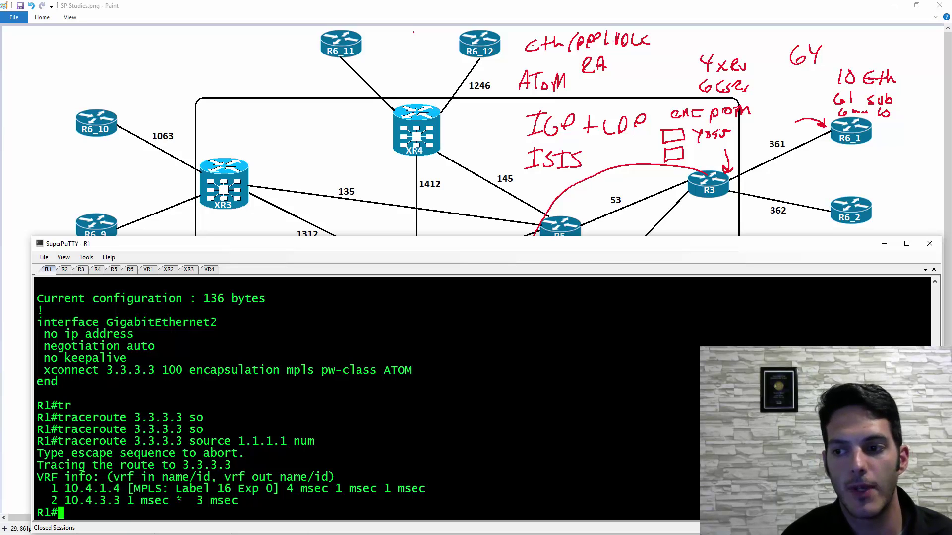
Show the running-configuration sections on R1 that match "pw"
text(sh run | )
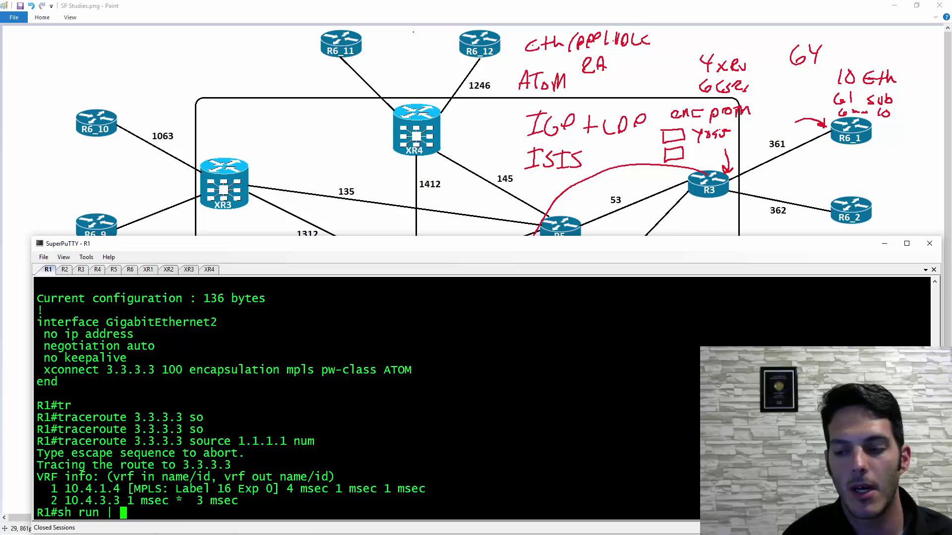
text(sec )
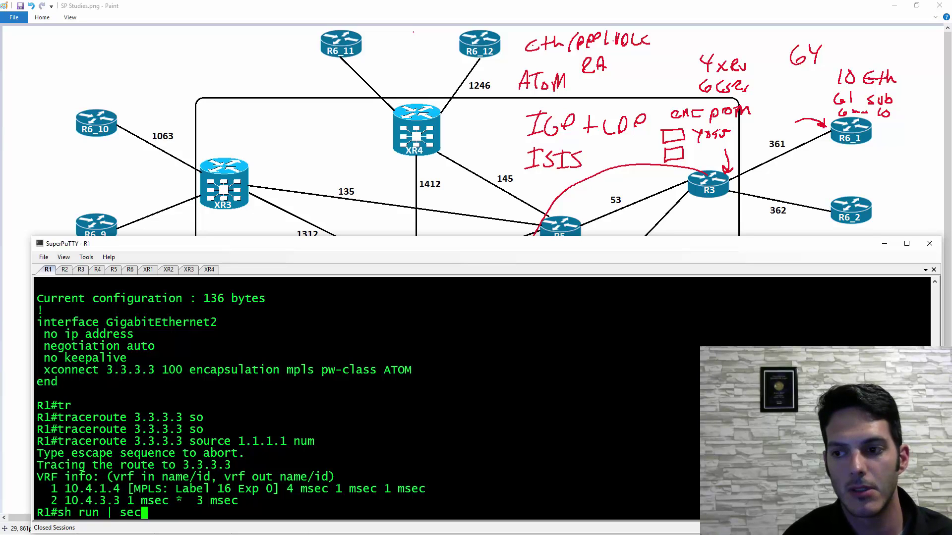
text(pw)
key(Return)
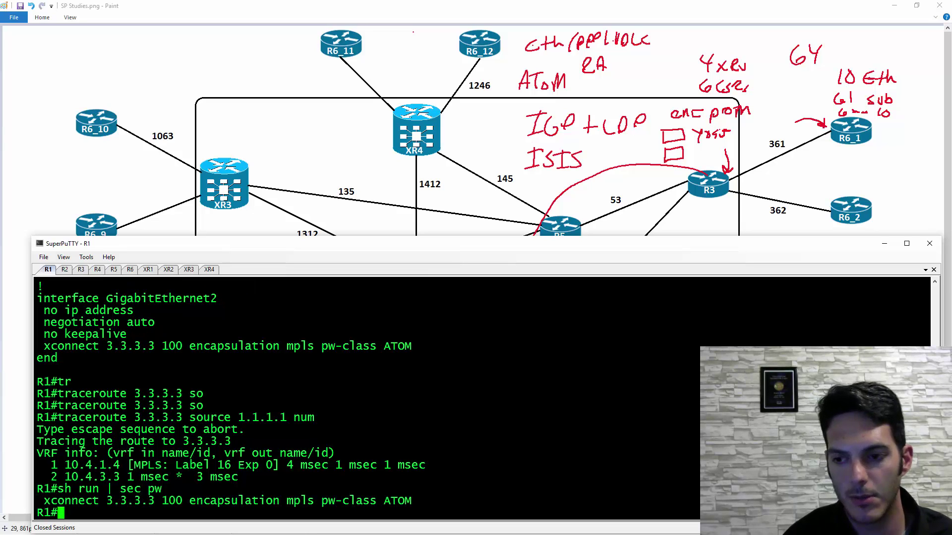
Show the running-configuration sections on R1 that match "pseudowire-class|mpls"
key(Up)
key(BackSpace)
key(BackSpace)
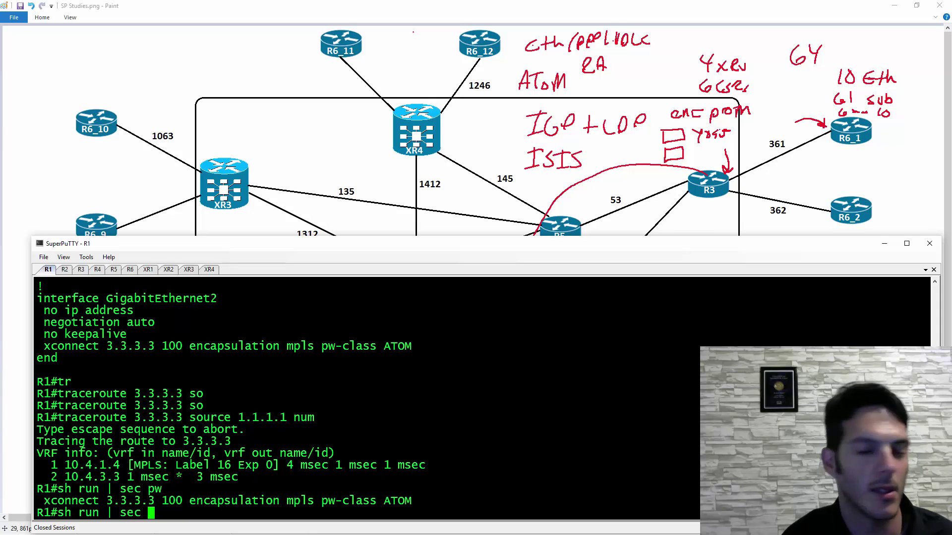
text(p)
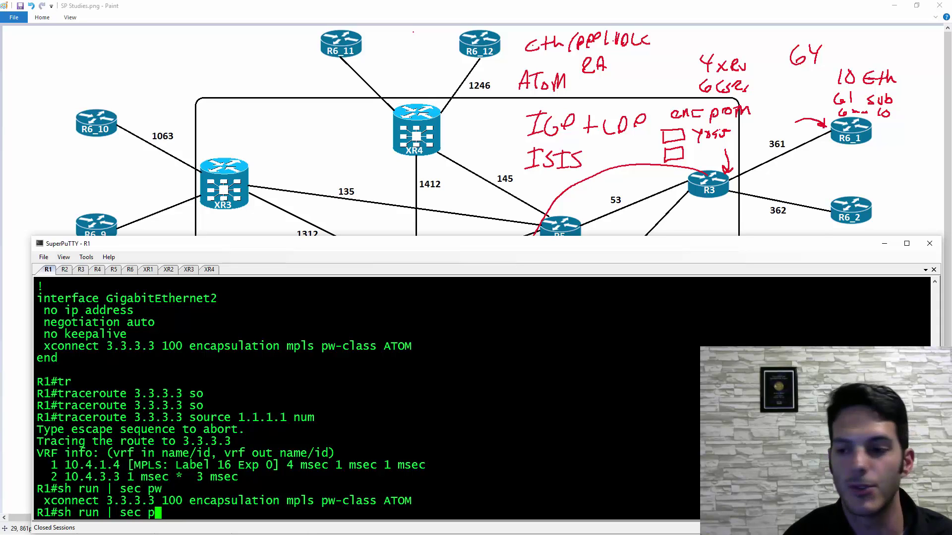
text(seudo)
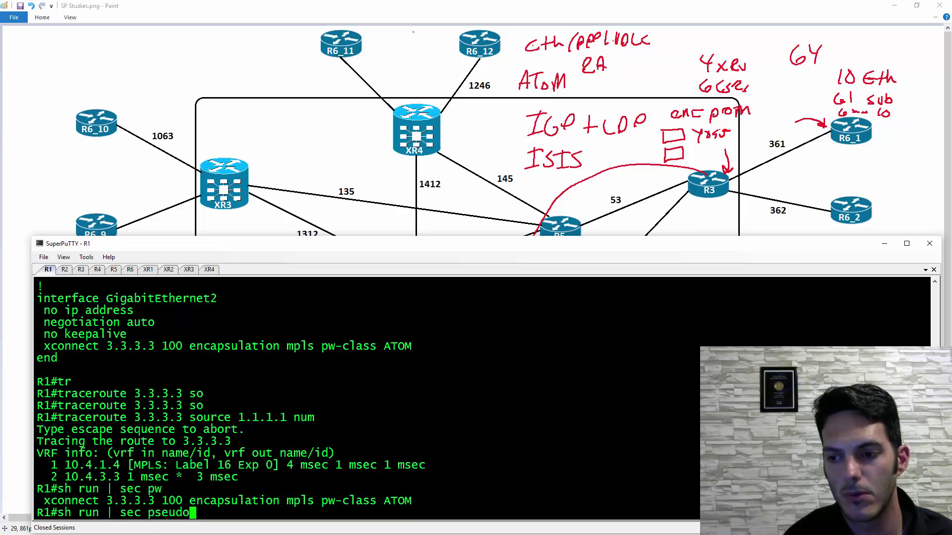
text(wire-cla)
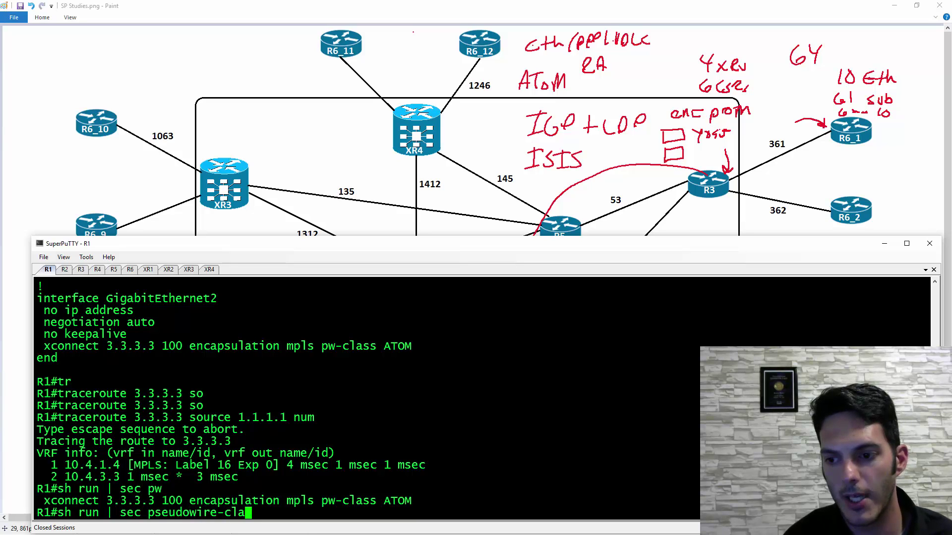
text(ss|)
text(mpls)
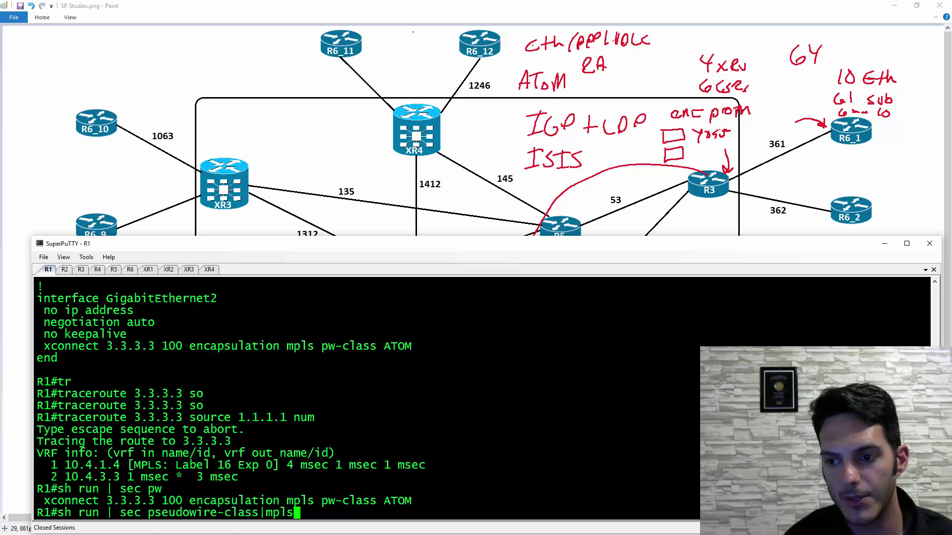
key(Return)
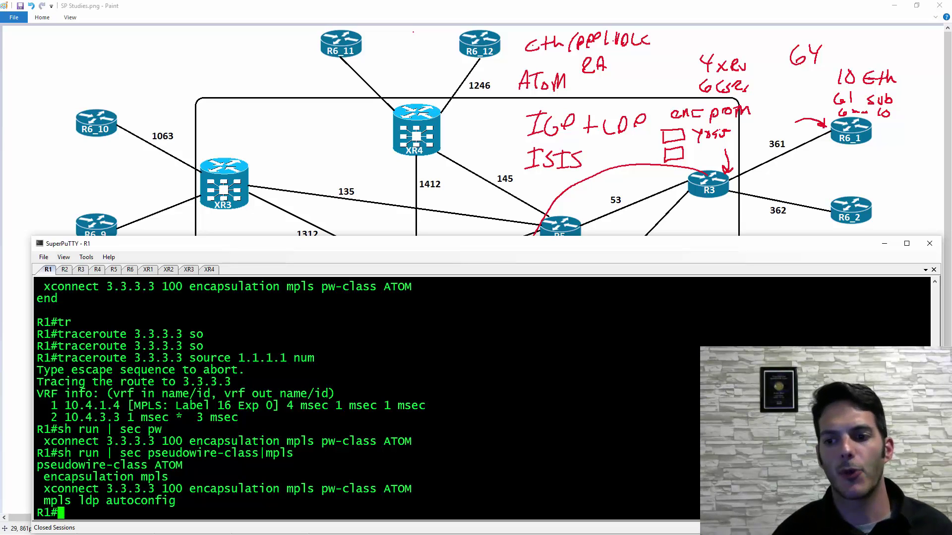
Examine the pseudowire-class ATOM definition and its encapsulation mpls line in the output by highlighting them
drag(39, 467, 188, 468)
click(187, 467)
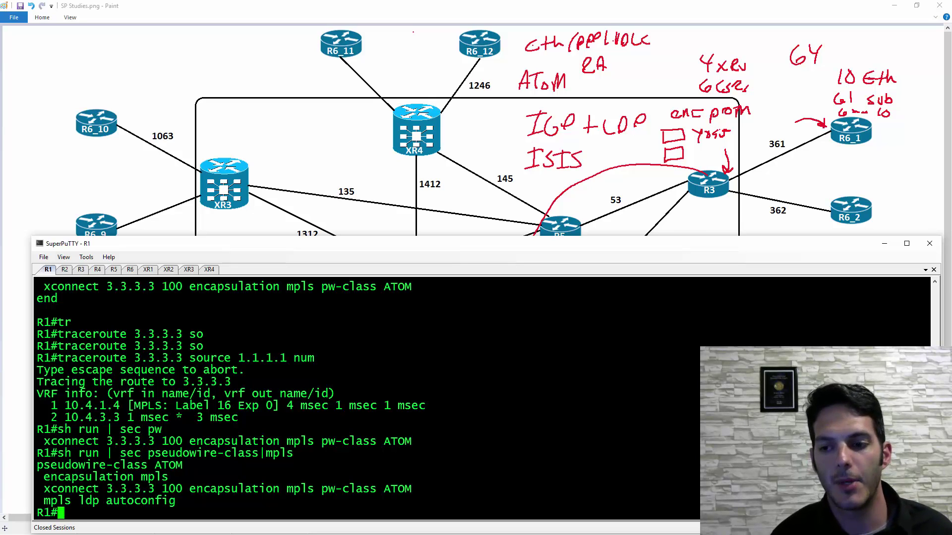
drag(44, 477, 170, 476)
click(169, 477)
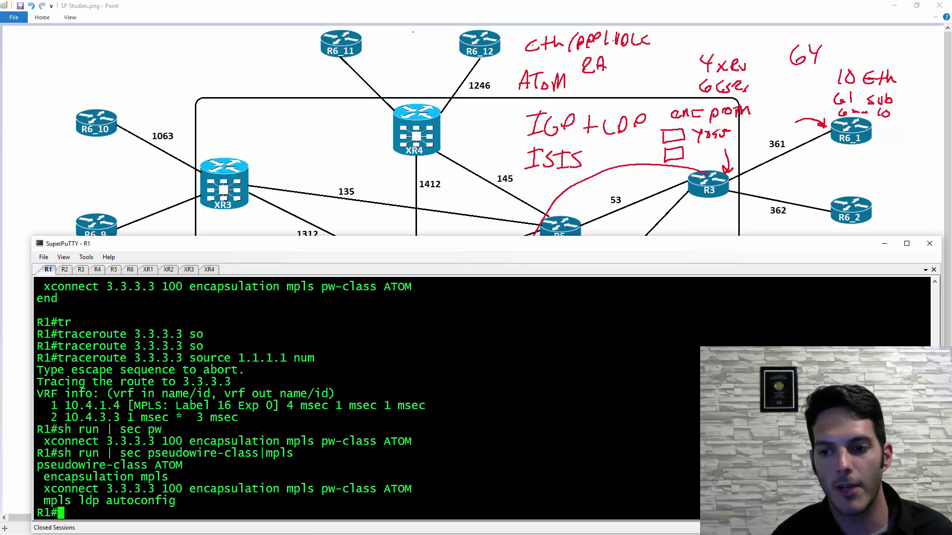
drag(38, 467, 171, 477)
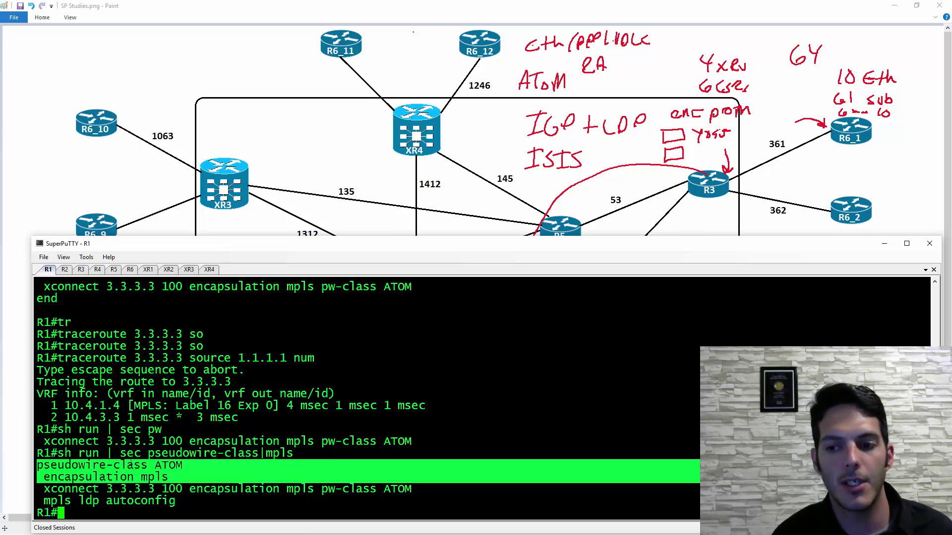
click(130, 465)
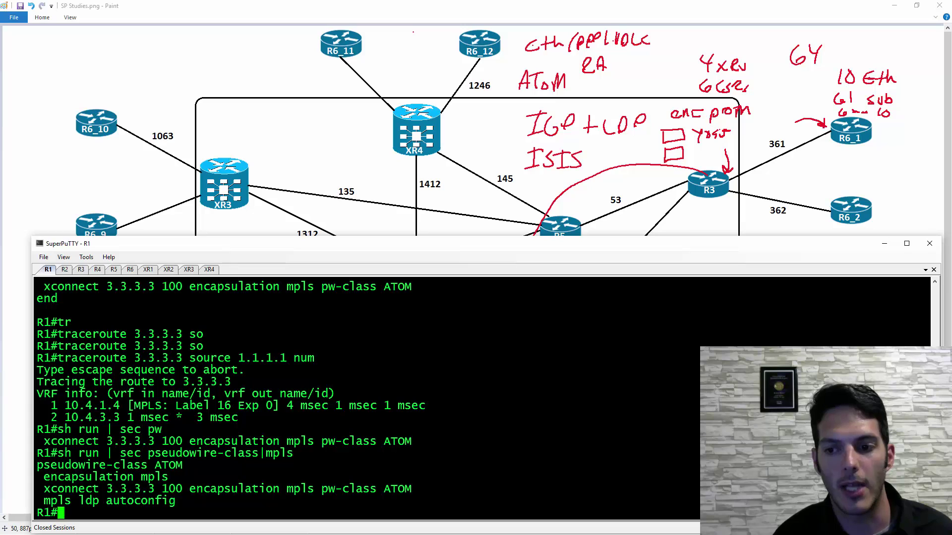
drag(38, 464, 179, 466)
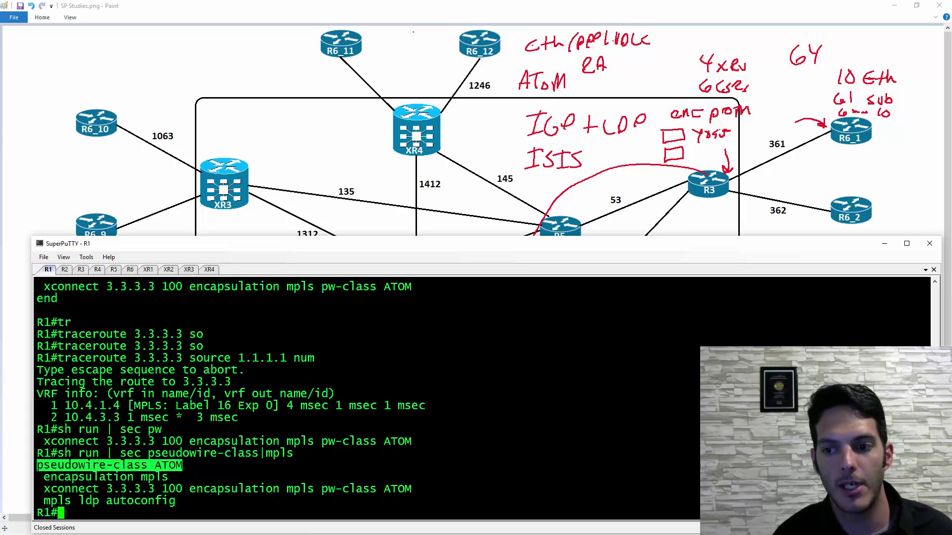
click(179, 466)
drag(43, 477, 170, 476)
click(169, 476)
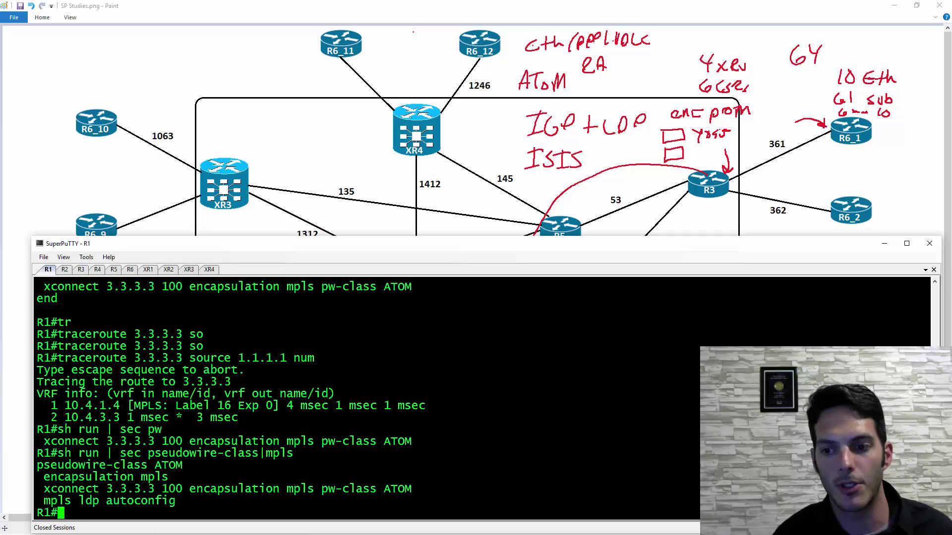
Examine the GigabitEthernet2 xconnect line by highlighting its peer address, VC ID, and encapsulation and pw-class part in turn
scroll(367, 396, up, 3)
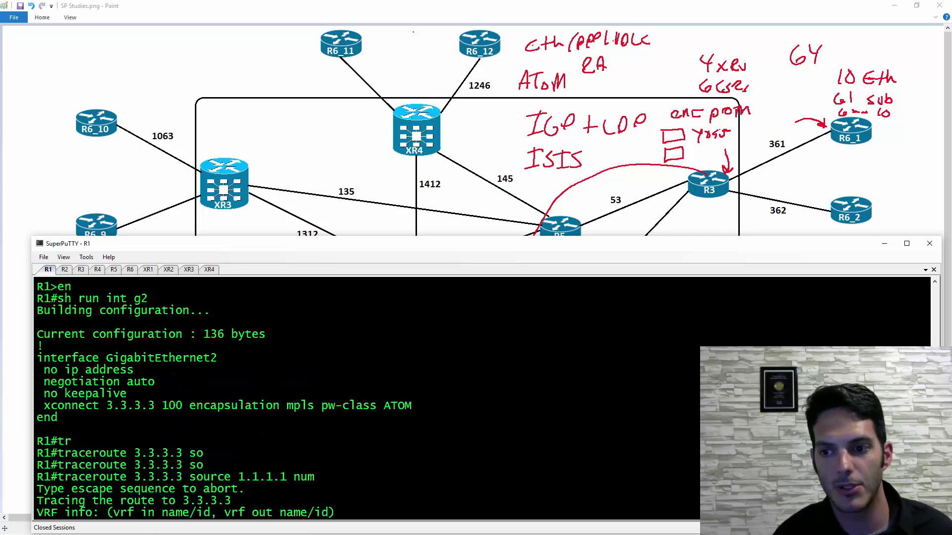
drag(106, 405, 154, 405)
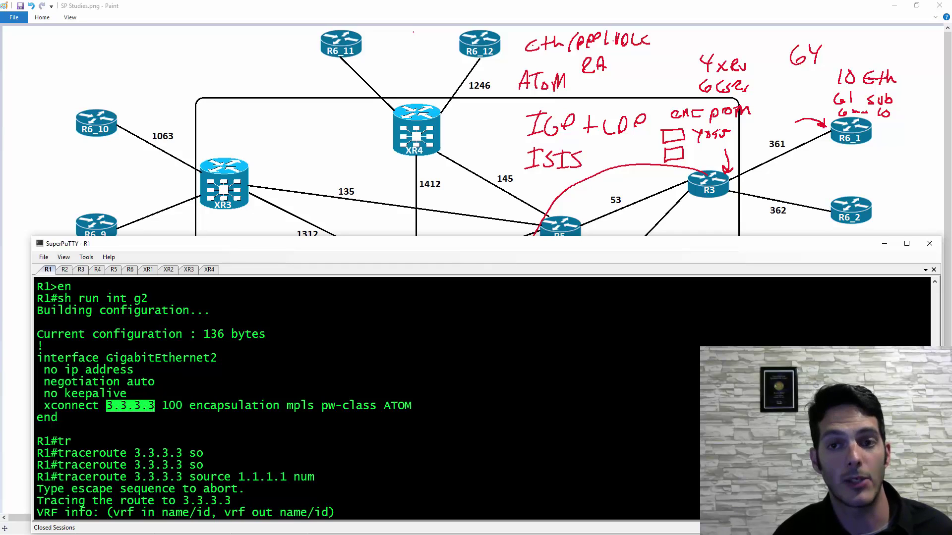
click(154, 407)
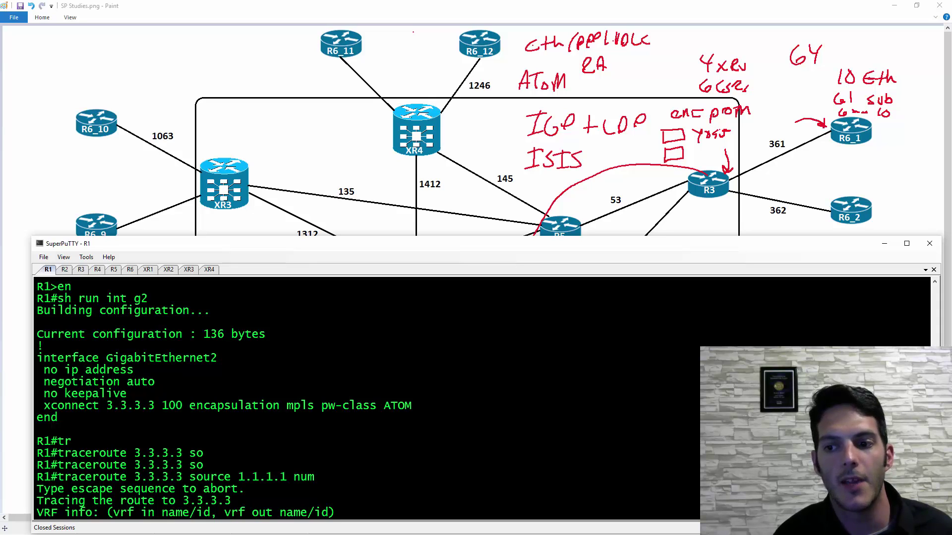
drag(155, 405, 185, 406)
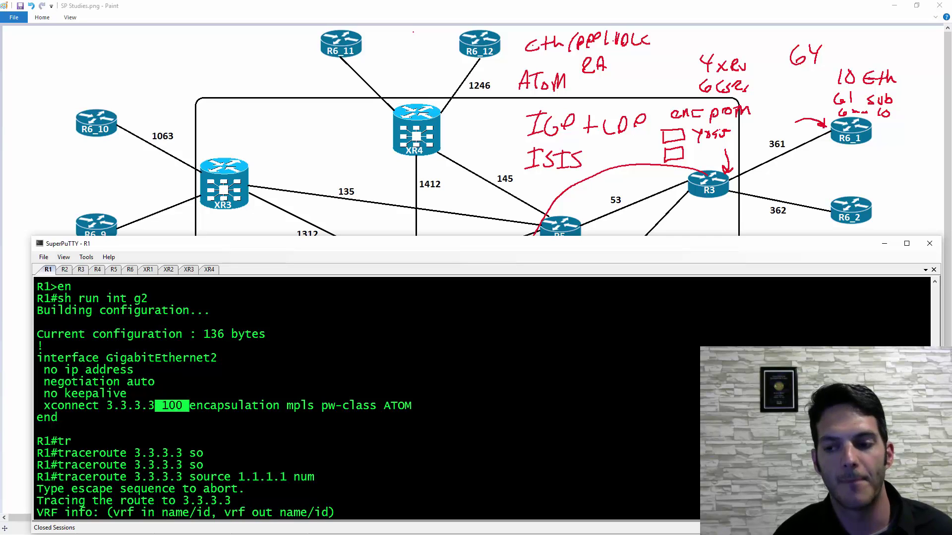
click(182, 405)
drag(182, 406, 412, 405)
click(320, 405)
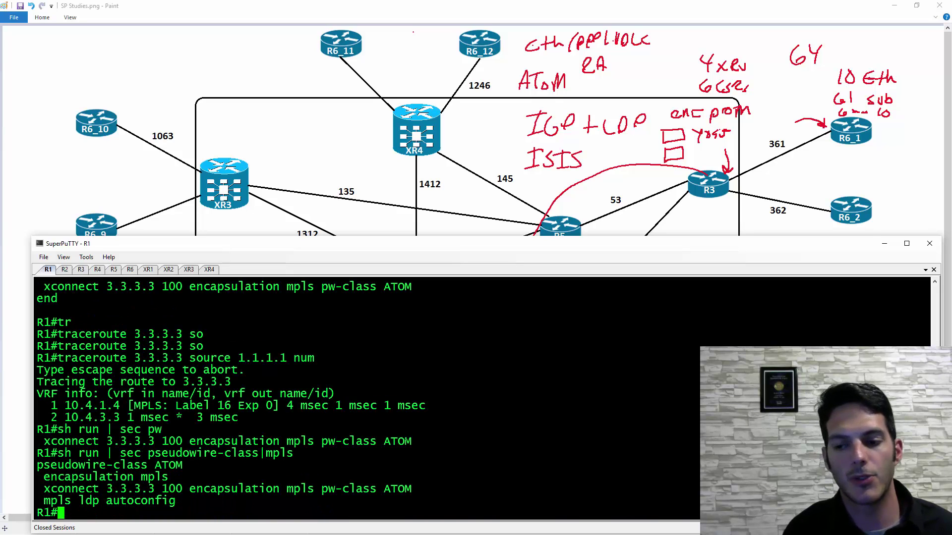
text(sh ru)
key(BackSpace)
key(BackSpace)
key(BackSpace)
key(BackSpace)
key(BackSpace)
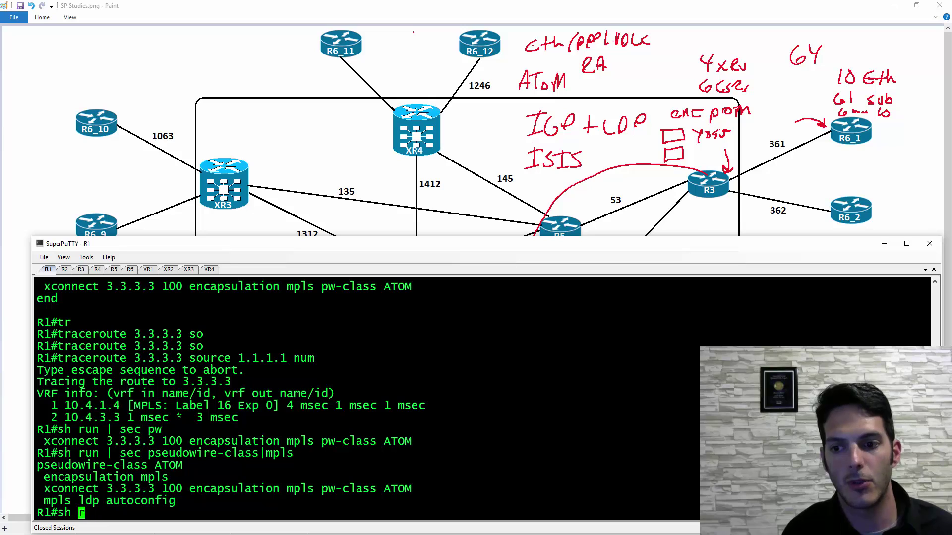
Enter configuration mode for interface g2 and query the xconnect command's syntax help, supplying 3.3.3.3 as the peer address
text(conf t)
key(Return)
text(int g2)
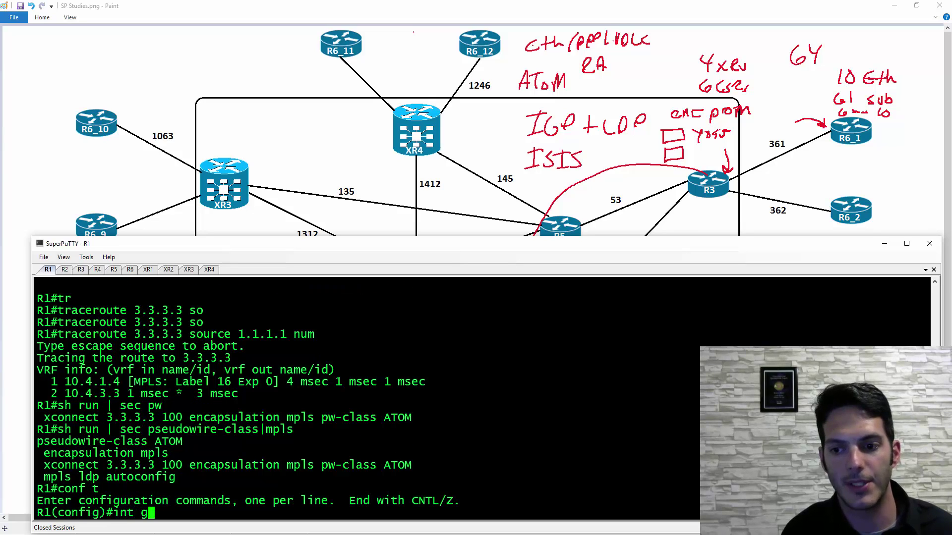
key(Return)
text(xc)
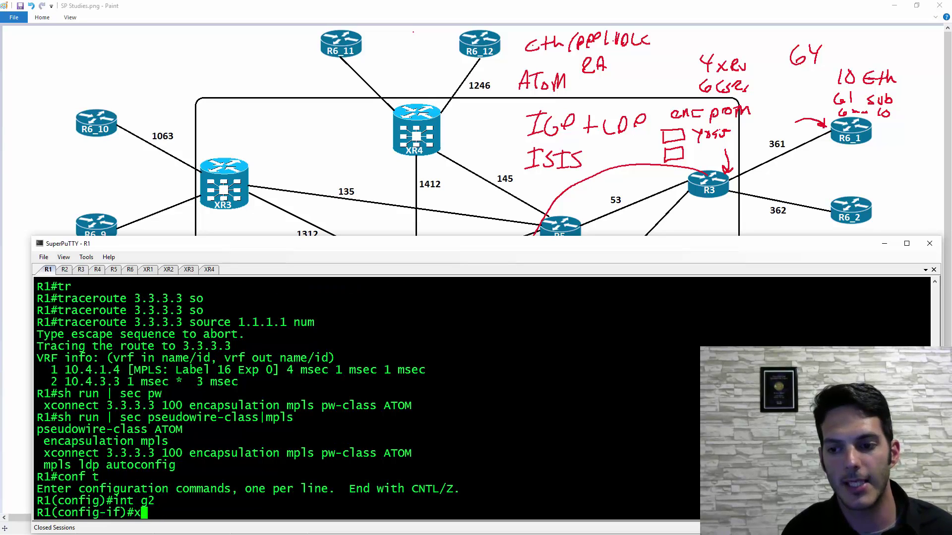
key(Tab)
text(?3.3.3.3 )
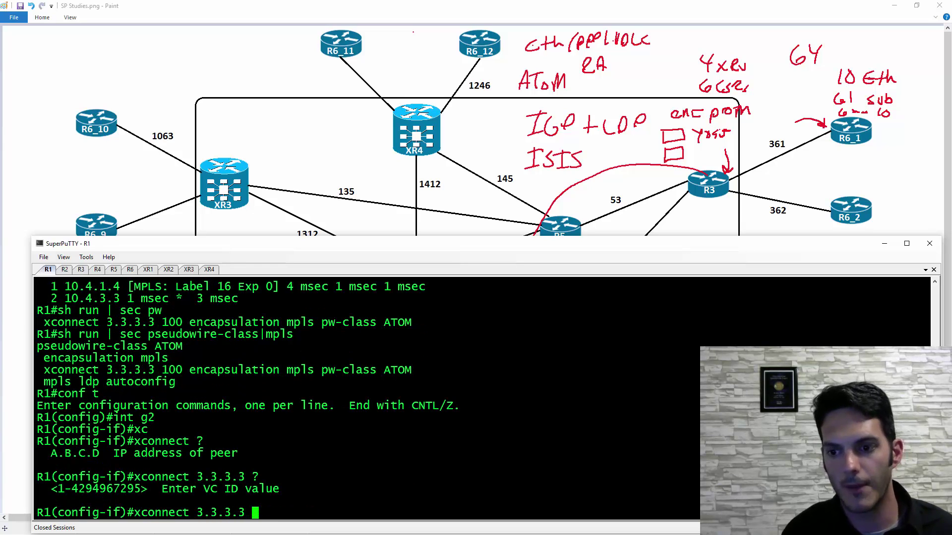
Query the xconnect help for VC ID 100 and its pw-class option, discard the unfinished command and exit configuration mode
text(?100 )
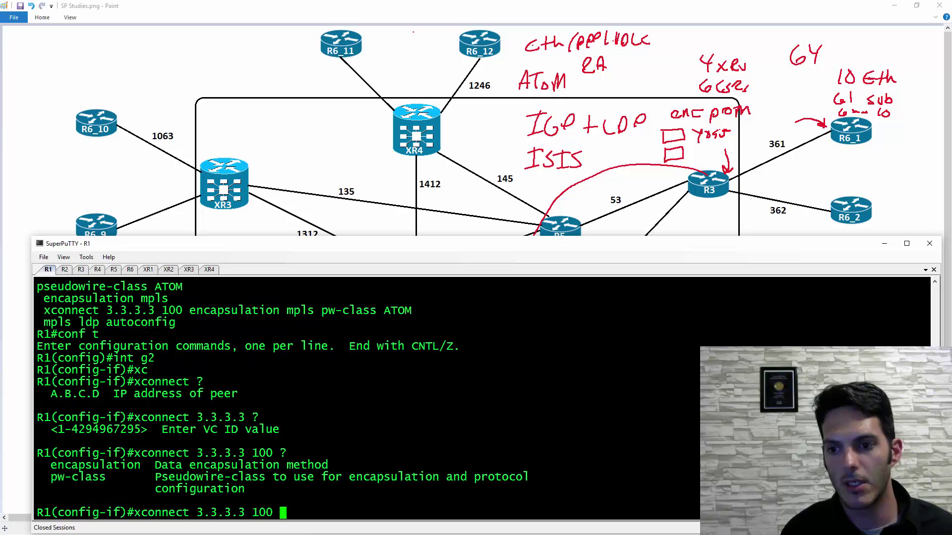
text(?pw)
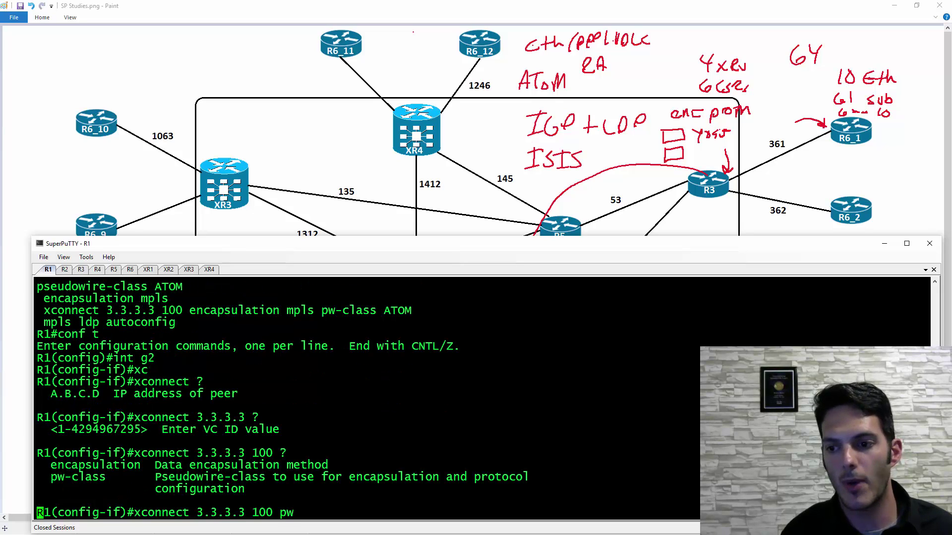
key(Tab)
text(?)
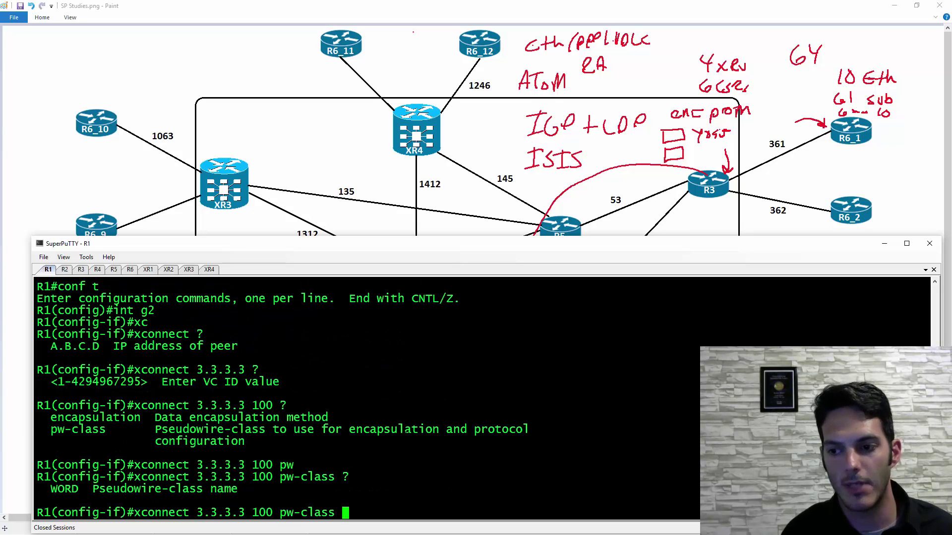
key(ctrl+u)
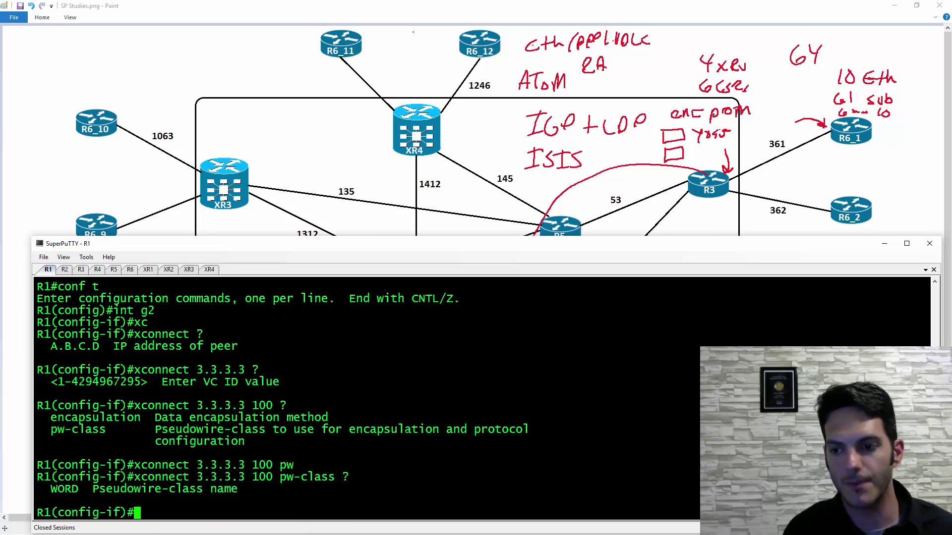
text(end)
key(Return)
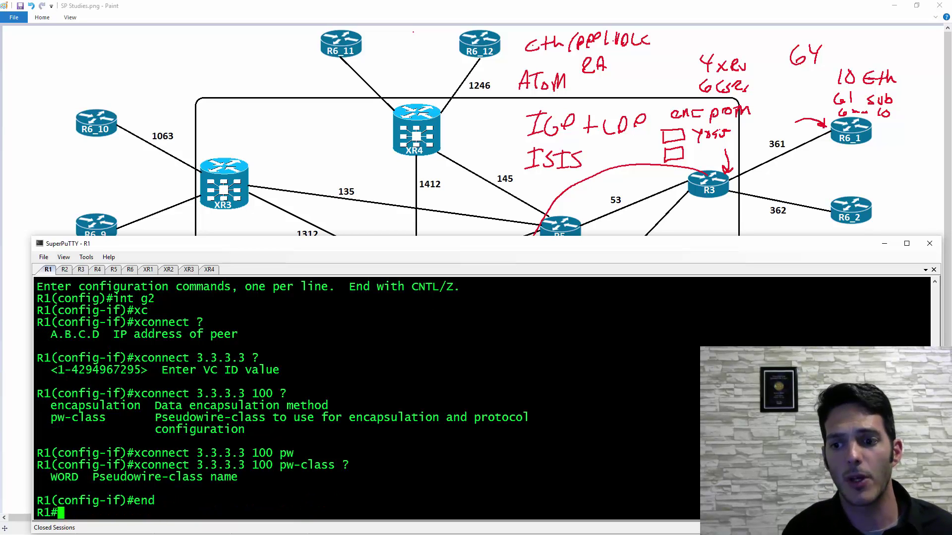
Query the show xconnect options for peer 3.3.3.3 and display the status of its VC ID 100 pseudowire
text(sh xc)
key(ctrl+a)
key(Tab)
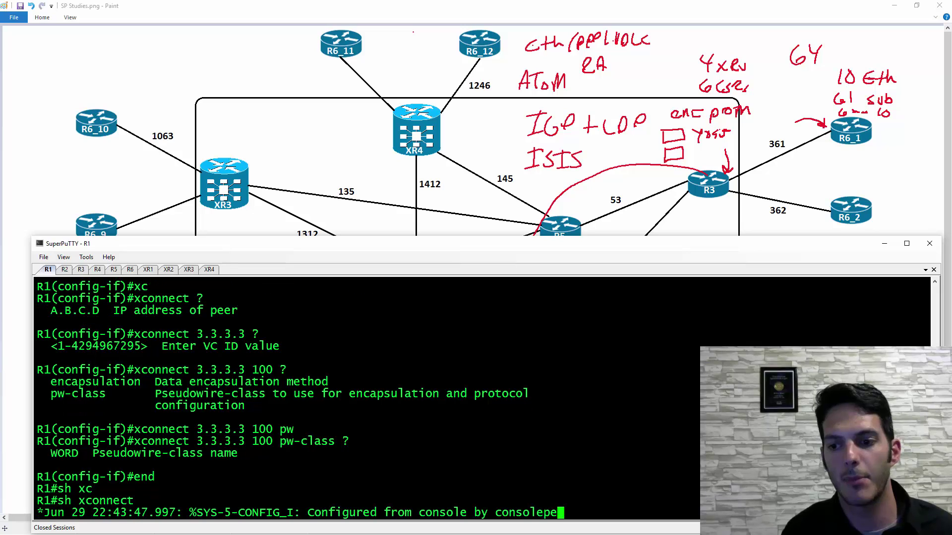
text(peer 3.3.3.3 ?)
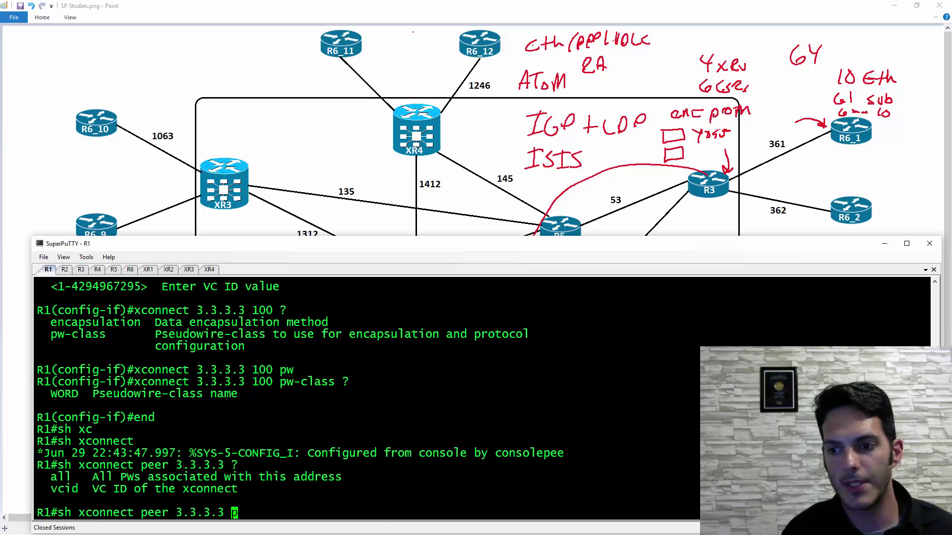
text(vc)
key(Tab)
text(100 ?)
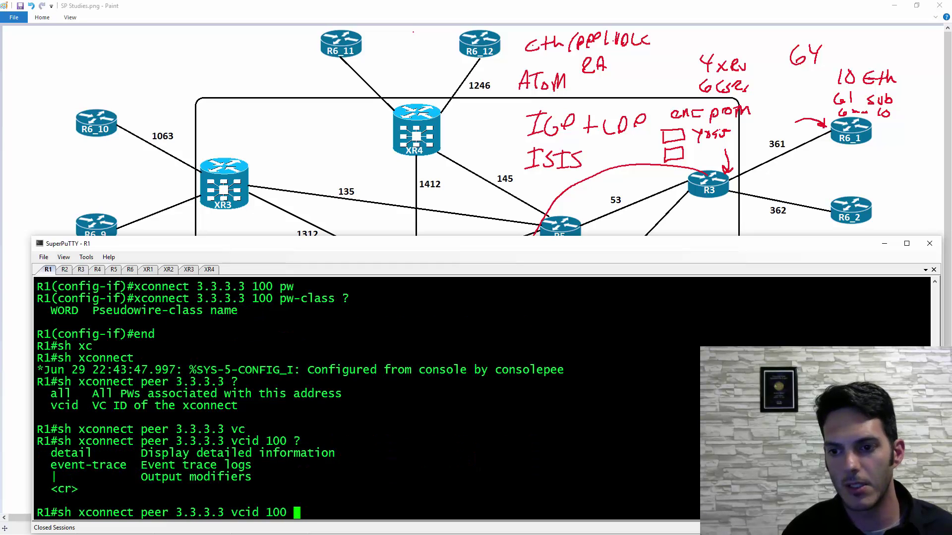
key(Return)
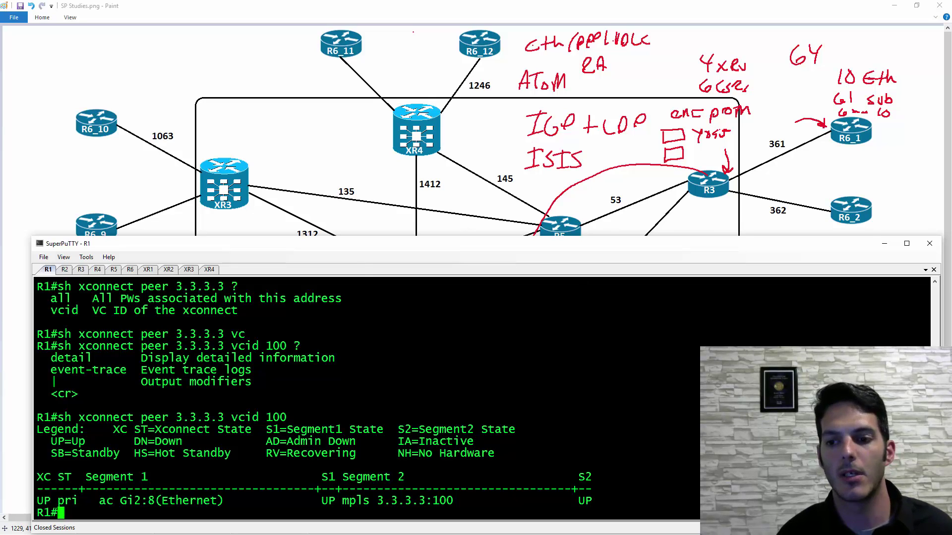
Switch to the R6 session, enter privileged mode and display its OSPF neighbors
click(130, 269)
key(Return)
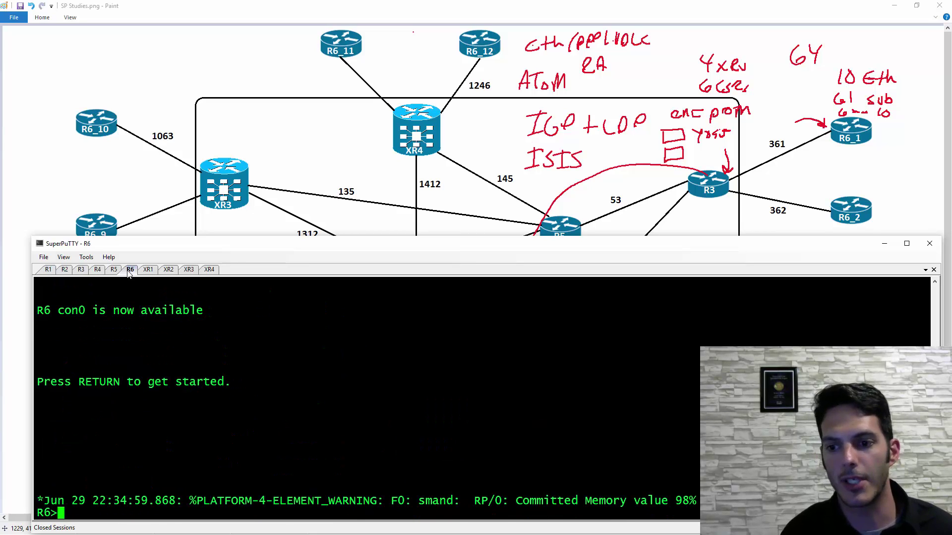
text(en)
key(Return)
text(sh ip o)
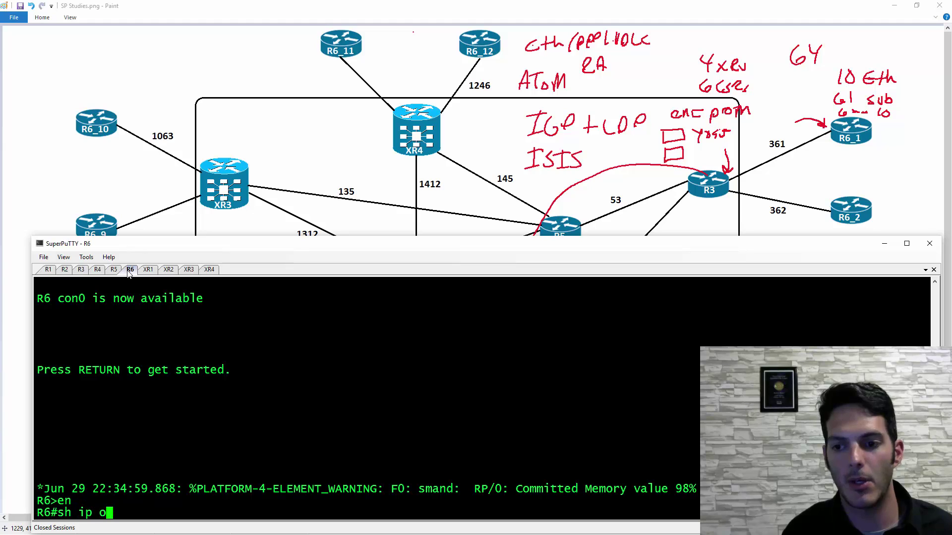
text(spf nei)
key(Return)
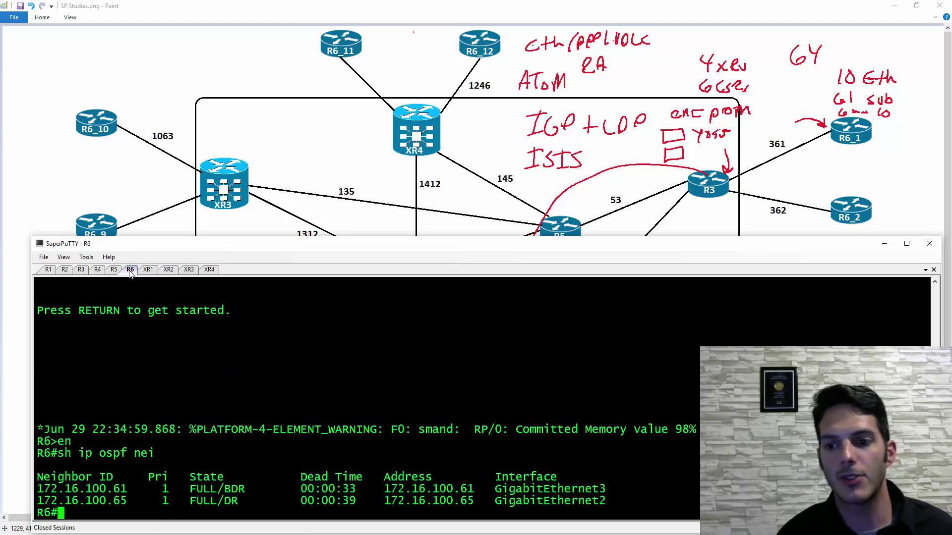
Display R6's brief IP interface summary and the running configuration of interface g2
text(sh ip int br)
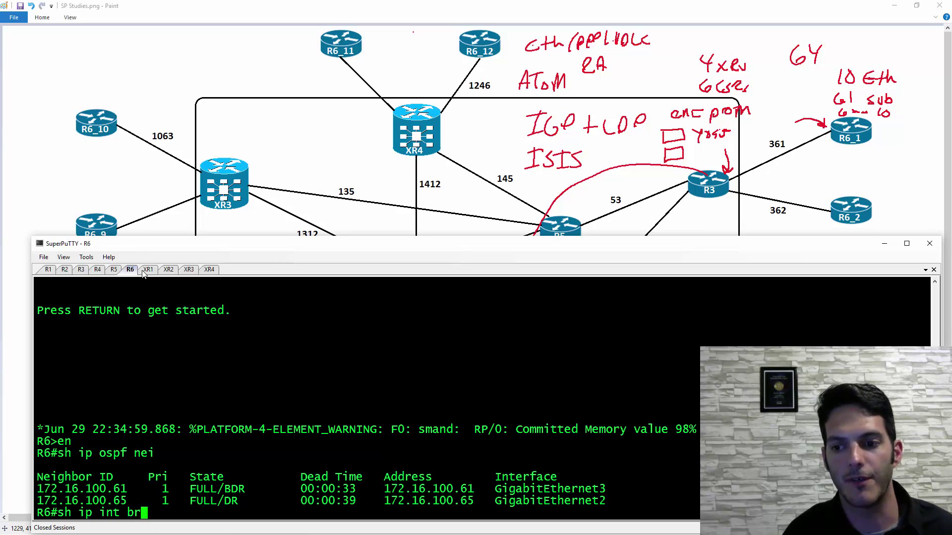
key(Return)
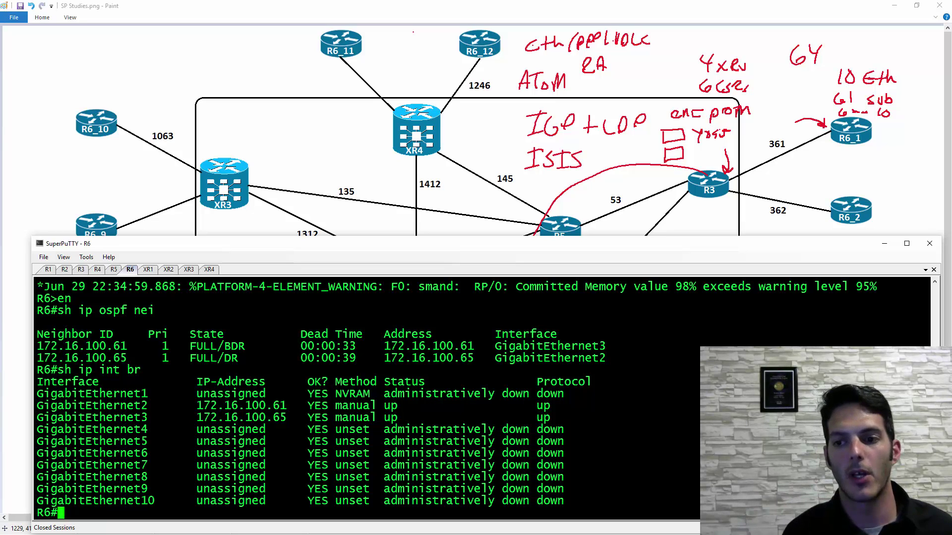
text(sh run int g2)
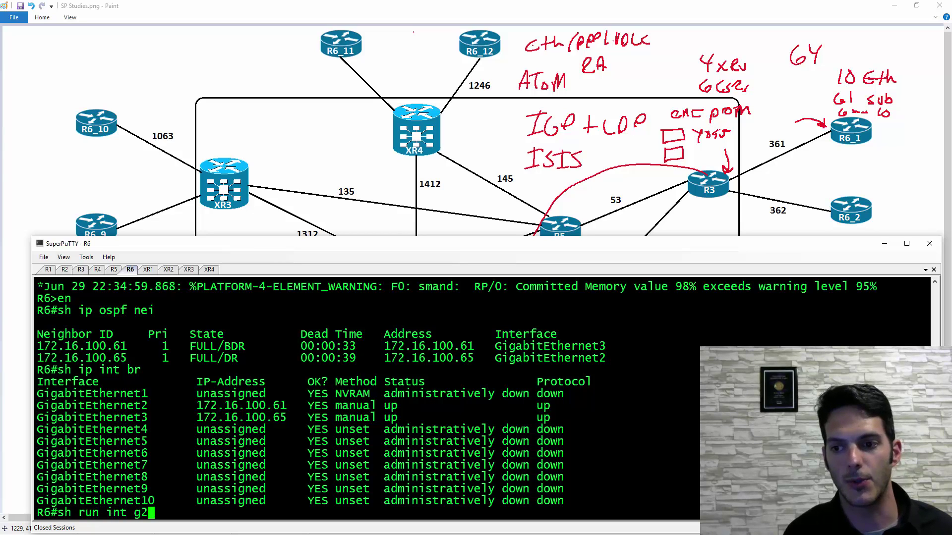
key(Return)
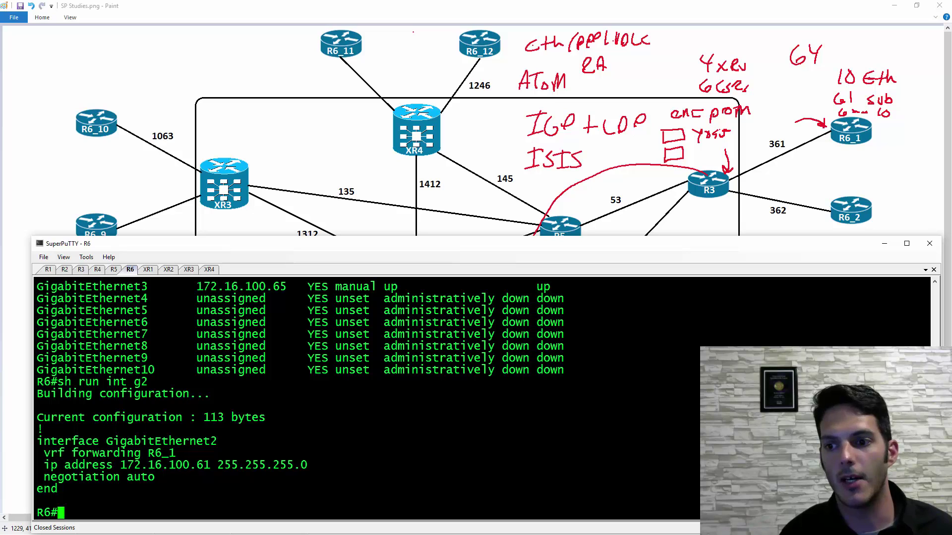
Move the terminal window out of the way to examine the full topology diagram, and bring it back over the diagram
drag(393, 247, 407, 507)
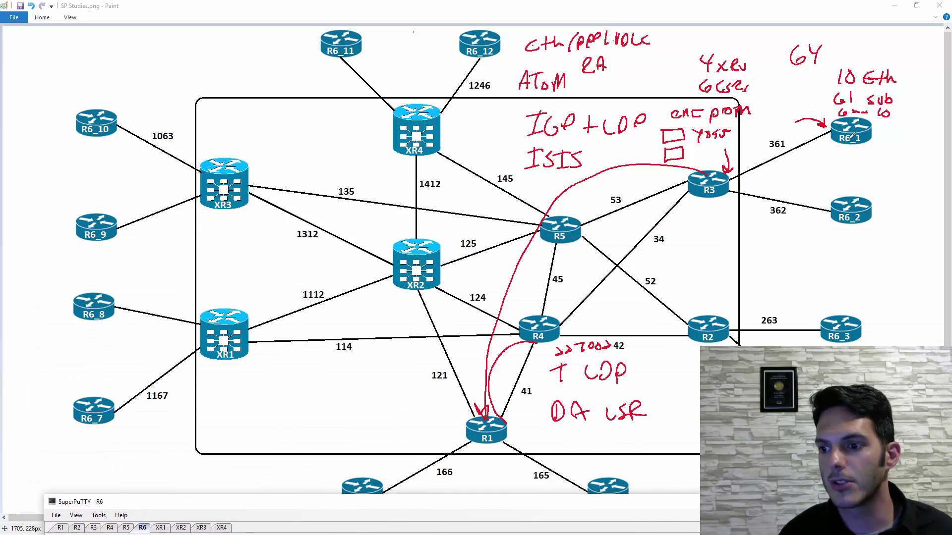
drag(613, 501, 587, 519)
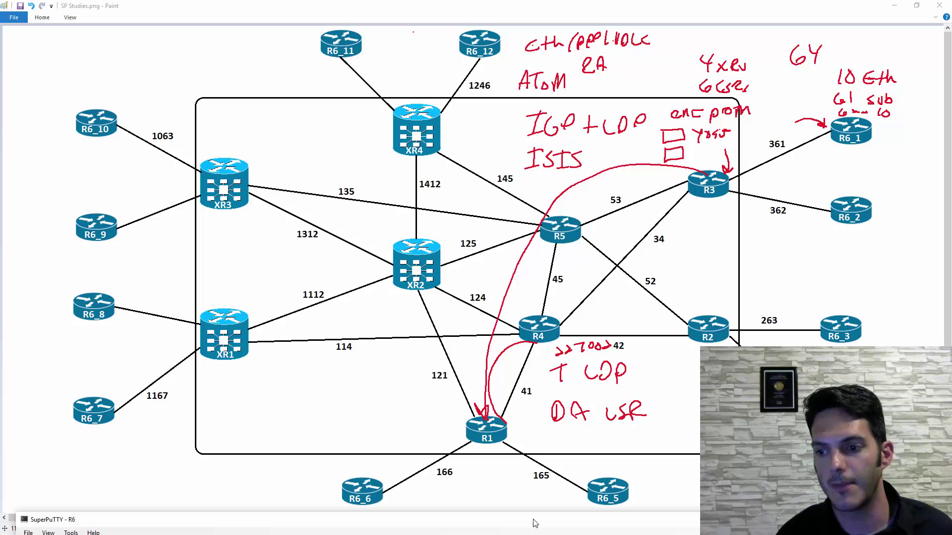
drag(535, 523, 544, 238)
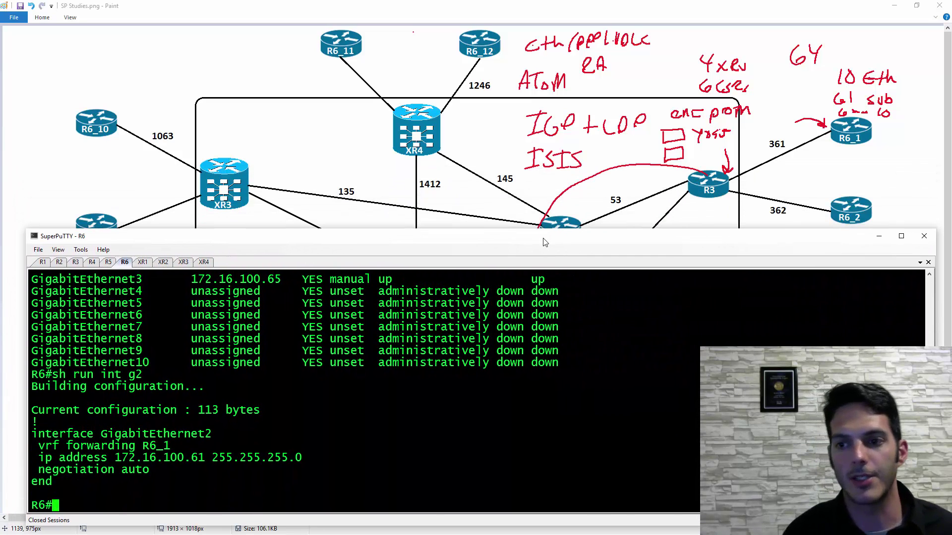
Switch to the R1 session, enter global configuration mode and display the running configuration of interface g2
click(49, 265)
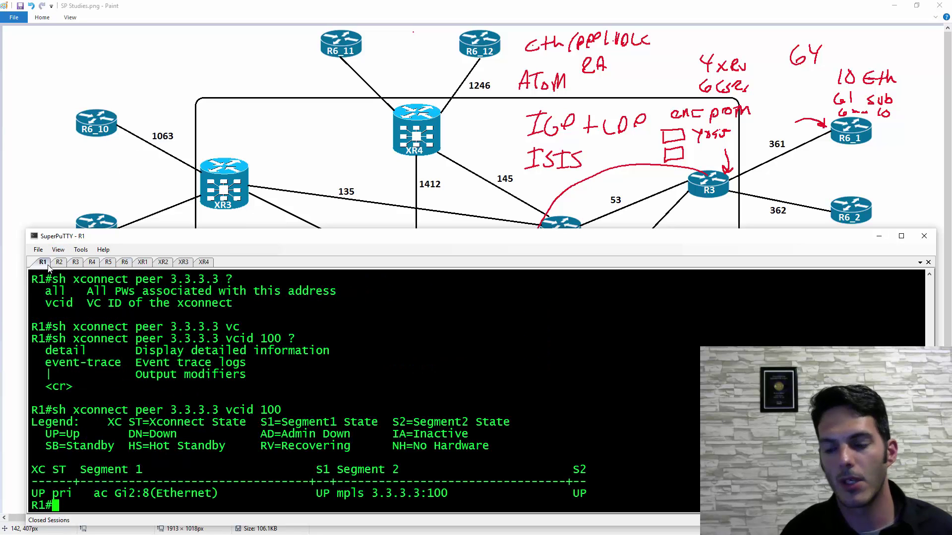
text(conf t)
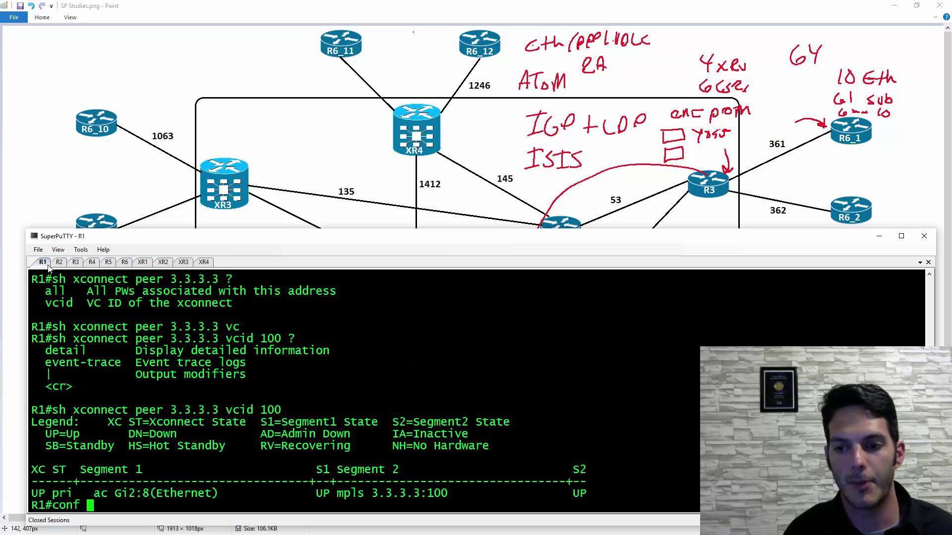
key(Return)
text(do sh)
text(run int g2)
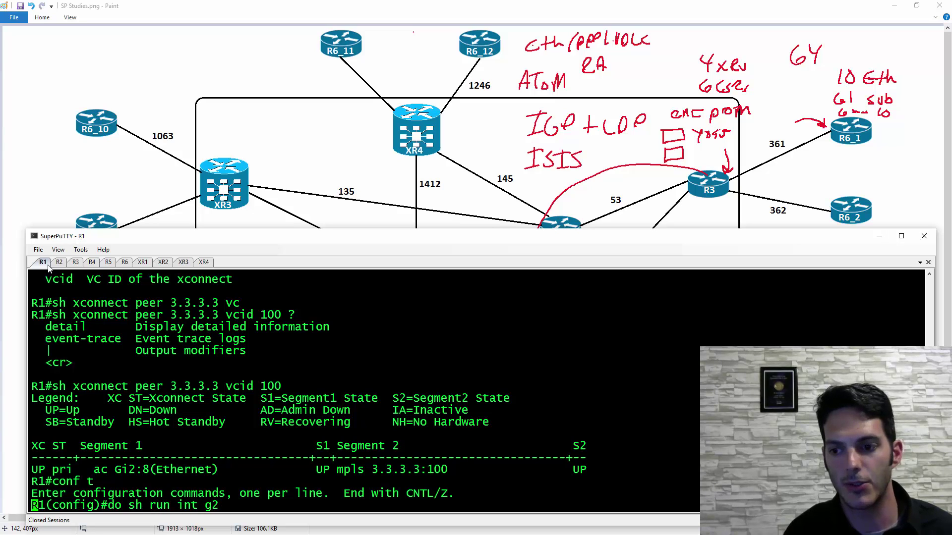
key(Return)
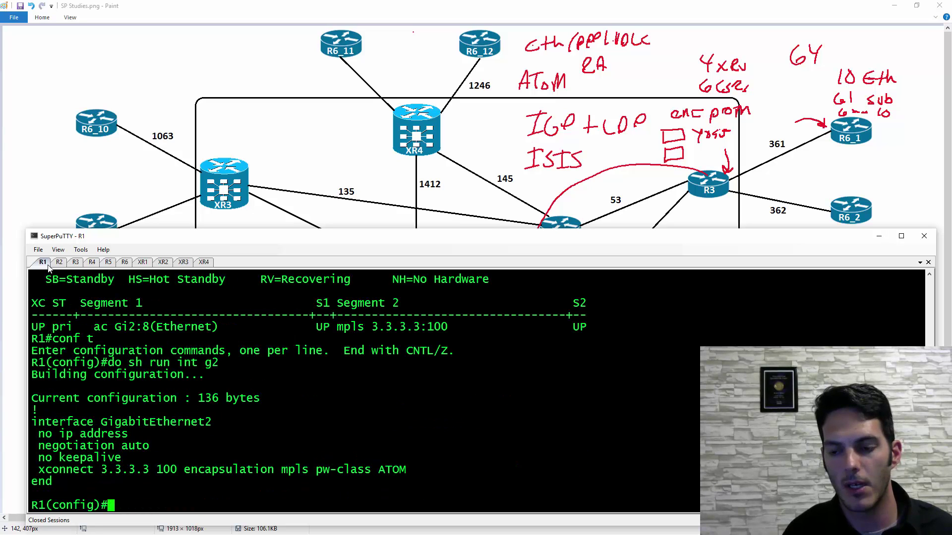
Remove the xconnect 3.3.3.3 100 encapsulation mpls pw-class ATOM line from R1's interface g2
text(int g2)
key(Return)
text(no)
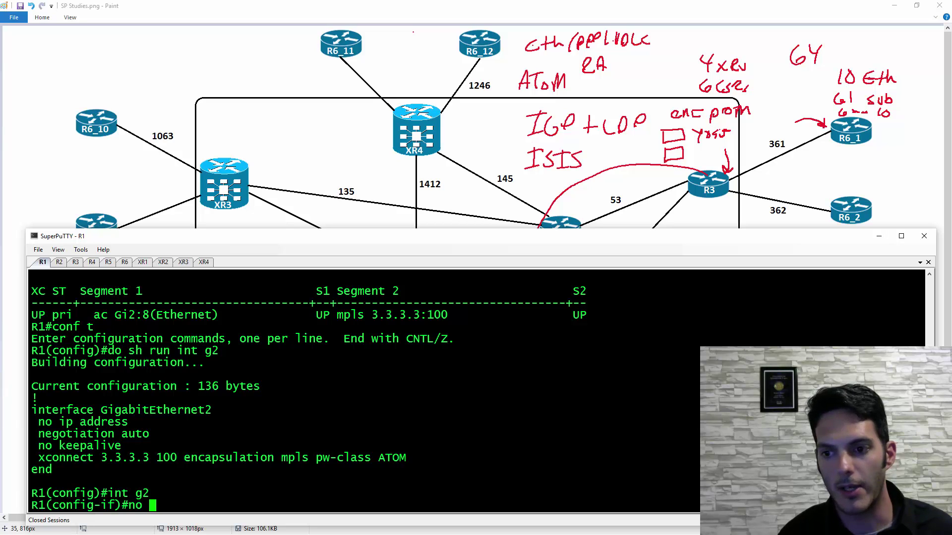
drag(37, 458, 408, 458)
click(408, 458)
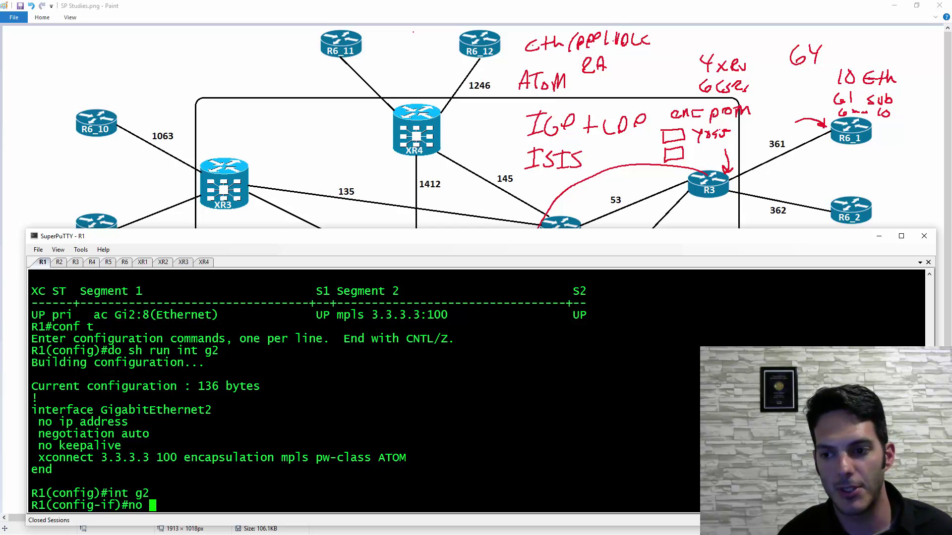
drag(184, 458, 307, 457)
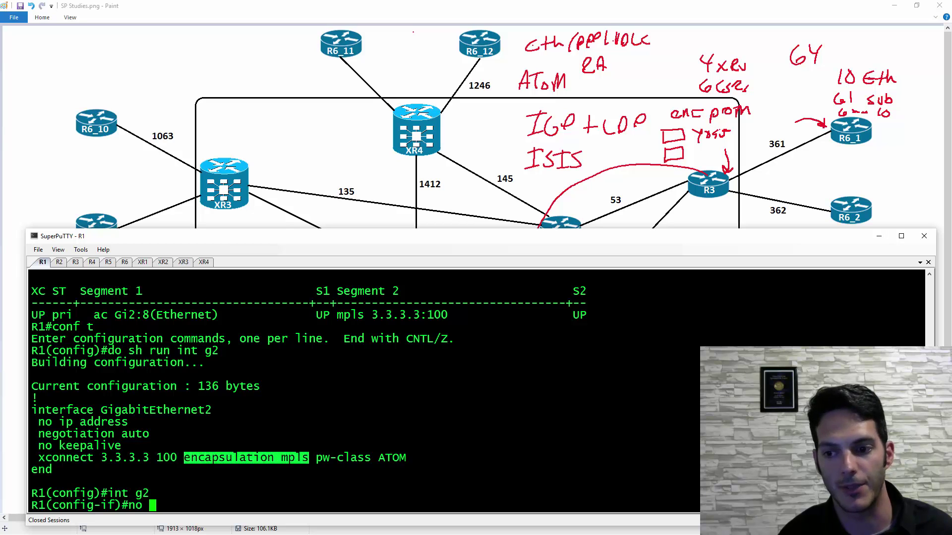
click(308, 458)
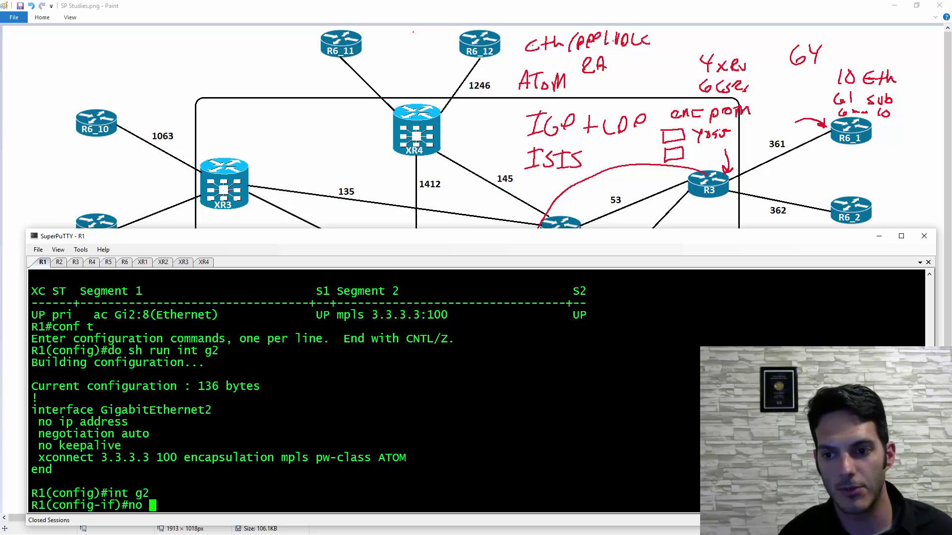
drag(38, 458, 406, 458)
right_click(406, 458)
key(Return)
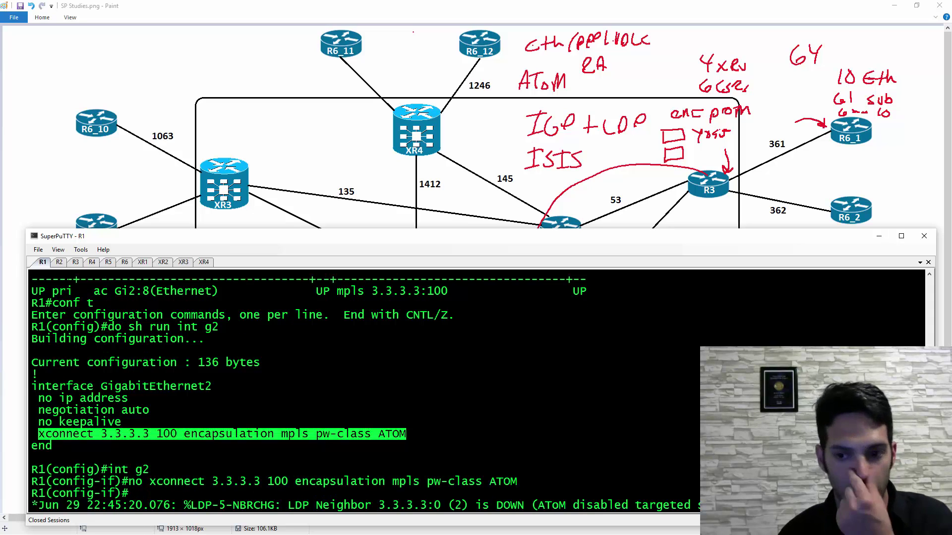
Switch to the R3 session, enter privileged mode and open configuration mode for interface g2
click(126, 264)
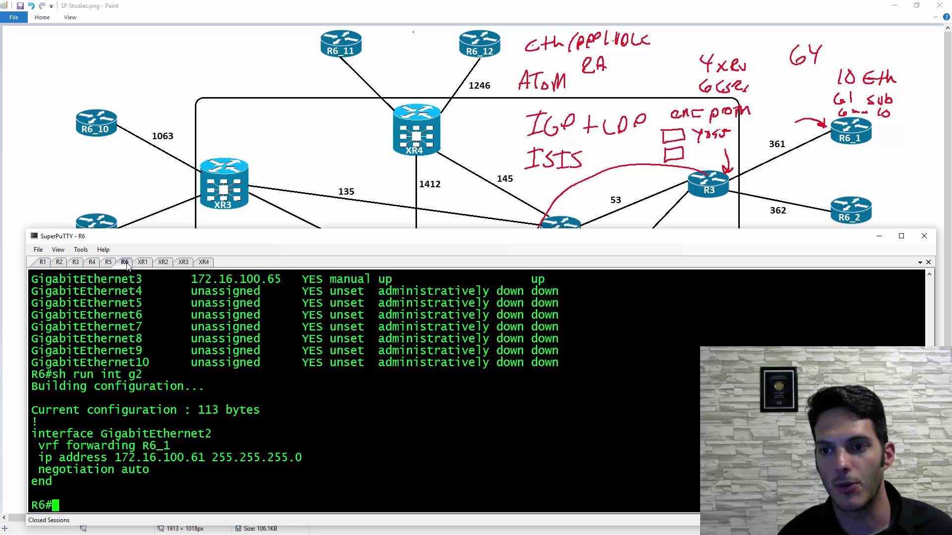
click(81, 265)
key(Return)
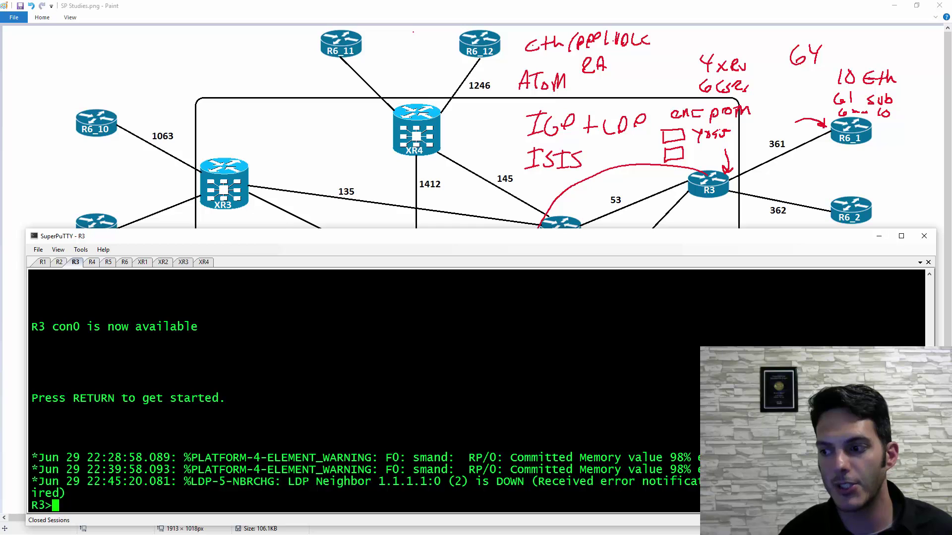
text(en)
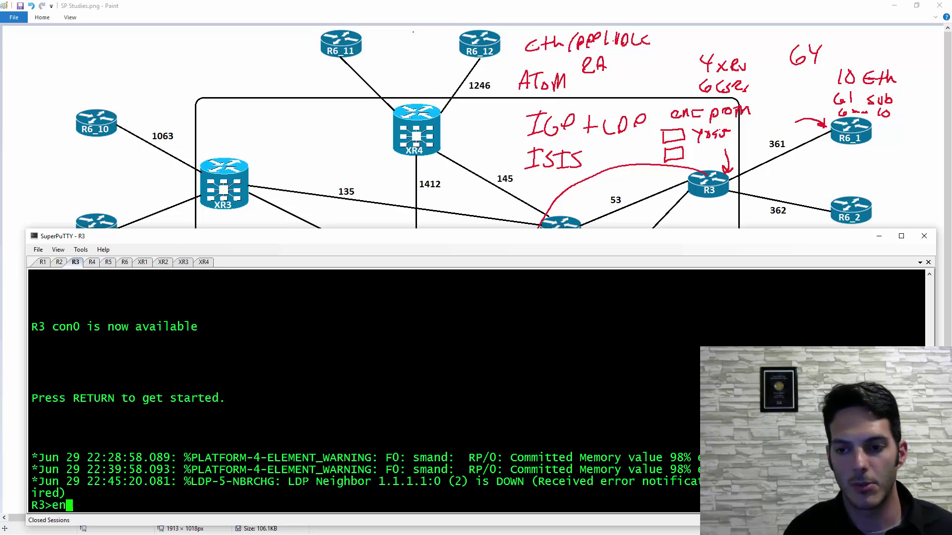
key(Return)
text(conf t)
key(Return)
text(rout)
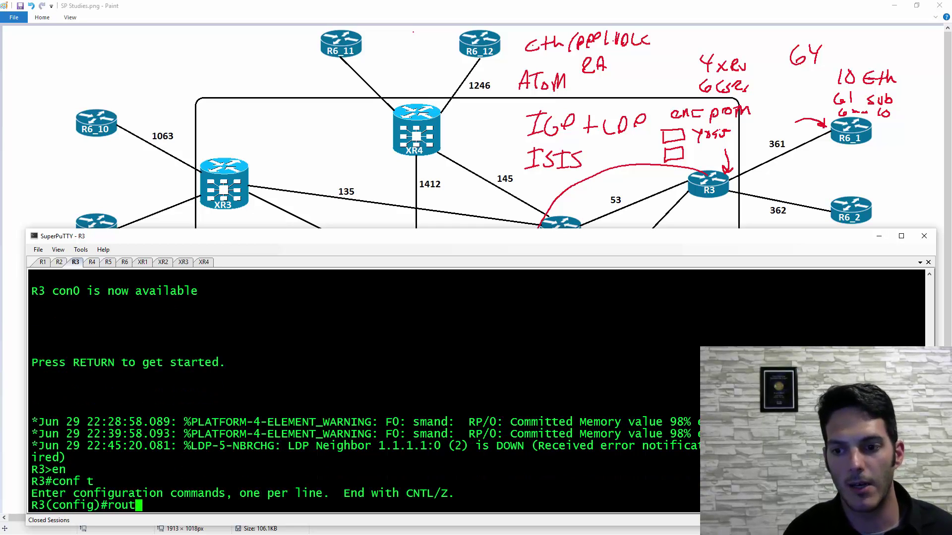
key(BackSpace)
key(BackSpace)
key(BackSpace)
key(BackSpace)
text(int g2)
key(Return)
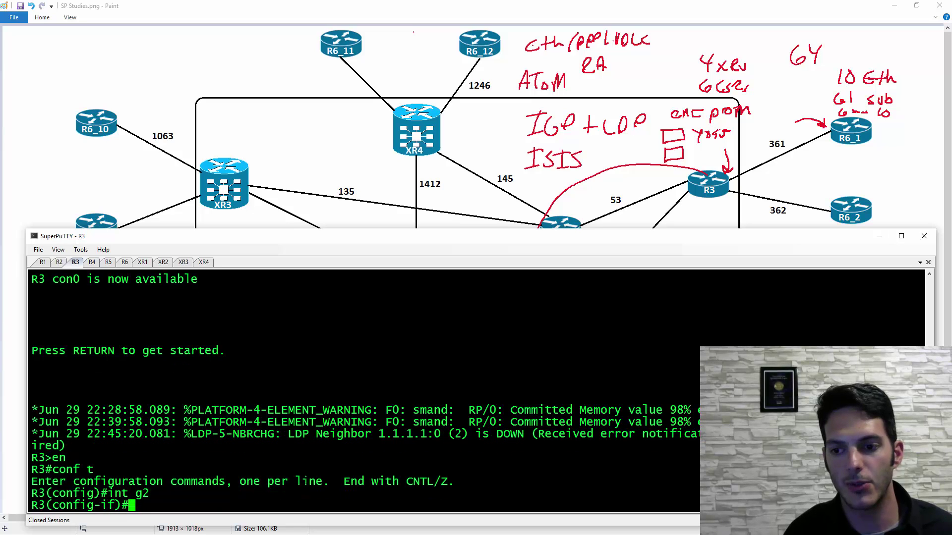
Display the running configuration of R3's interface g2 and remove its xconnect 1.1.1.1 100 encapsulation mpls pw-class ATOM line
text(do sh run int g2)
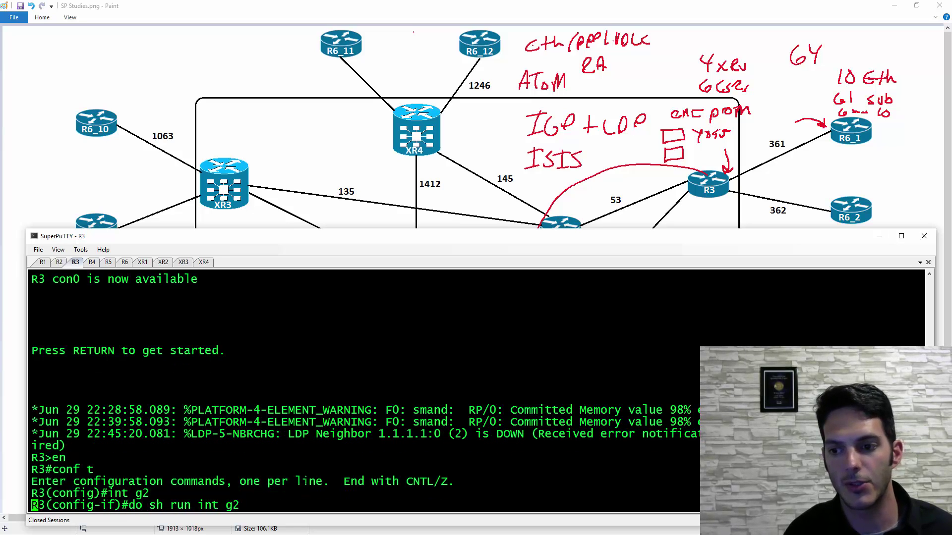
key(Return)
text(no)
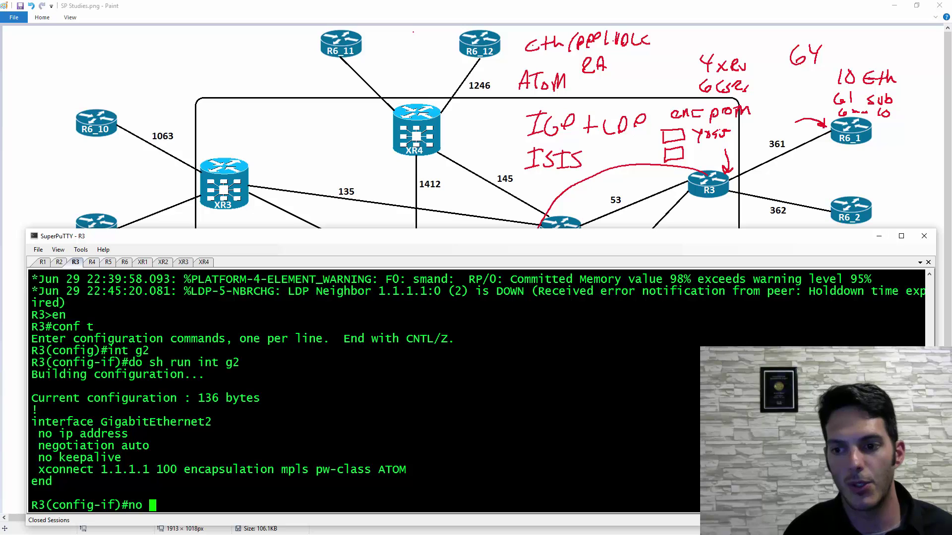
triple_click(177, 469)
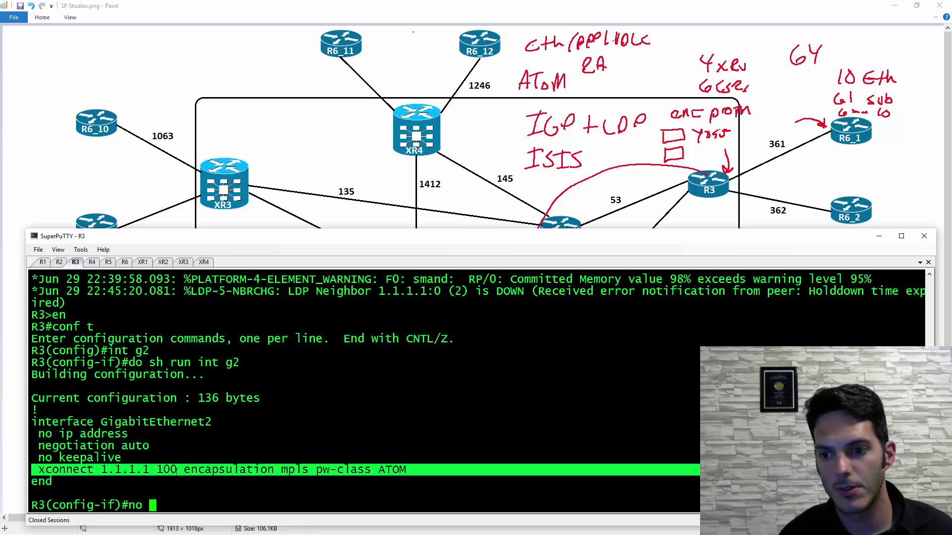
right_click(296, 470)
key(Return)
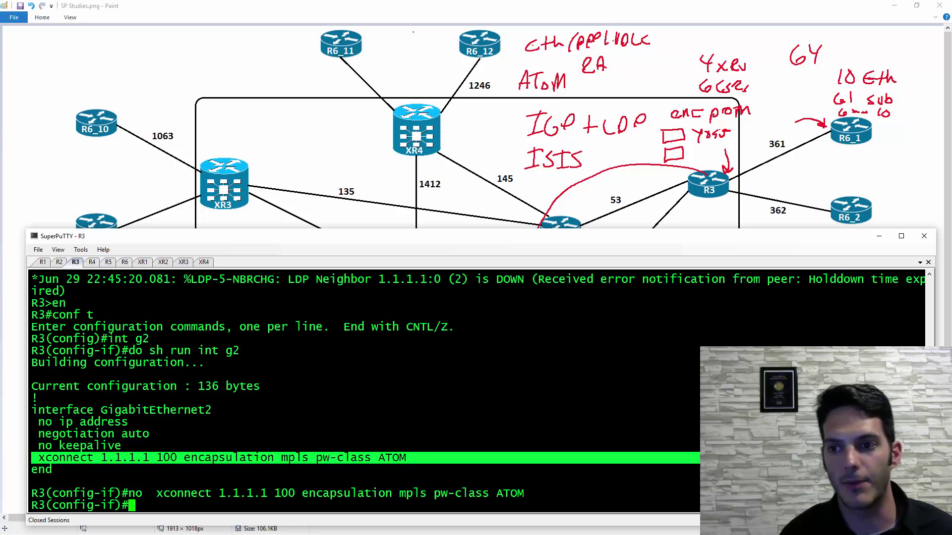
Switch back to the R6 session and display its OSPF neighbors again to check the adjacency dead times
click(127, 264)
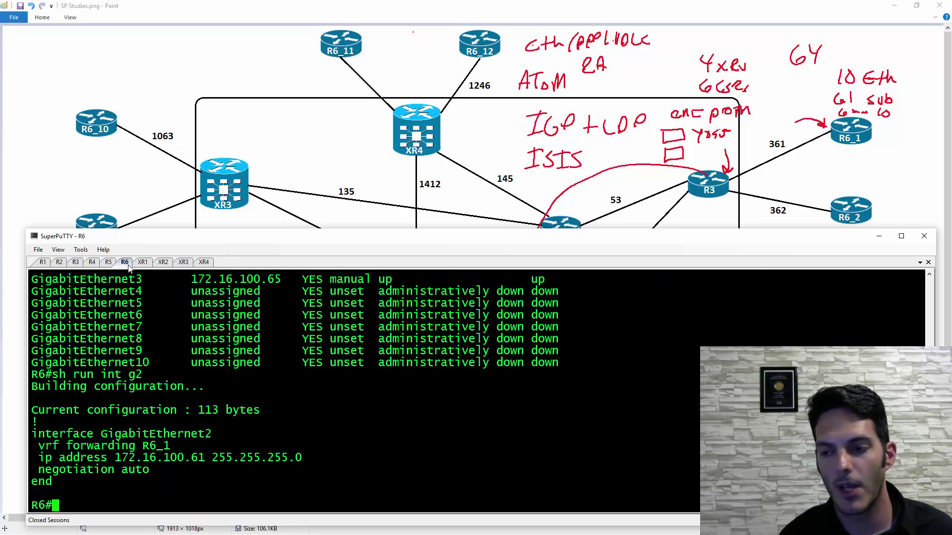
key(Up)
key(Up)
key(BackSpace)
key(BackSpace)
key(BackSpace)
key(BackSpace)
key(BackSpace)
key(BackSpace)
text(ospf nei)
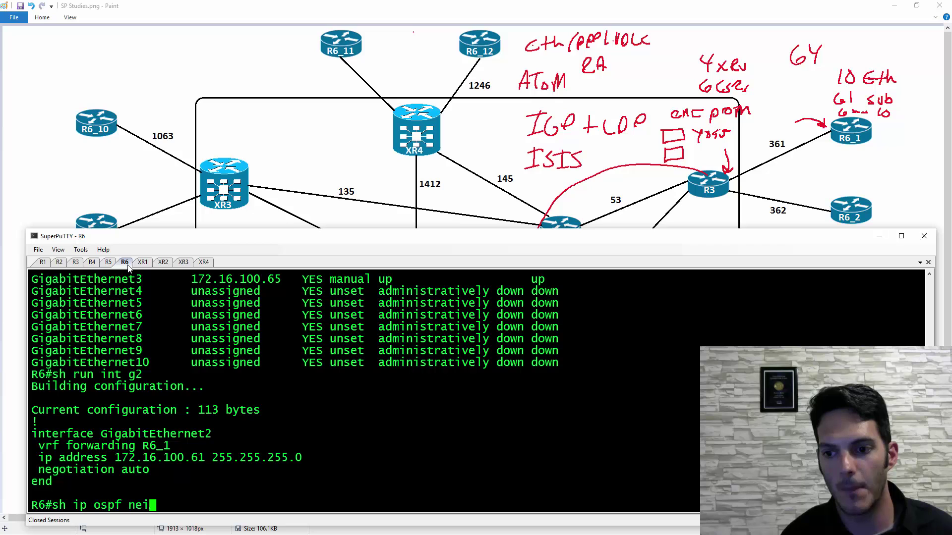
key(Return)
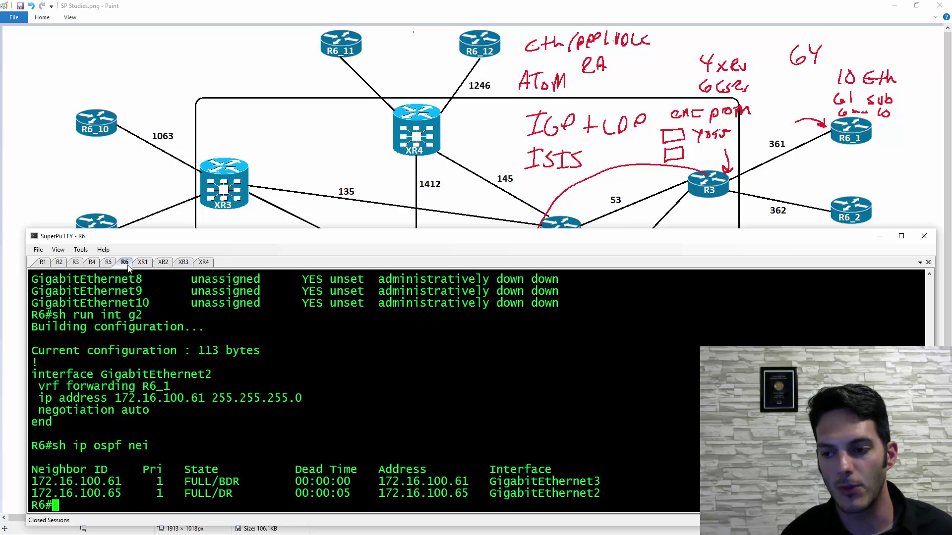
Display R6's OSPF neighbors once more with sh ip ospf nei, and switch to the R1 session
text(sh ip ospf nei)
key(Return)
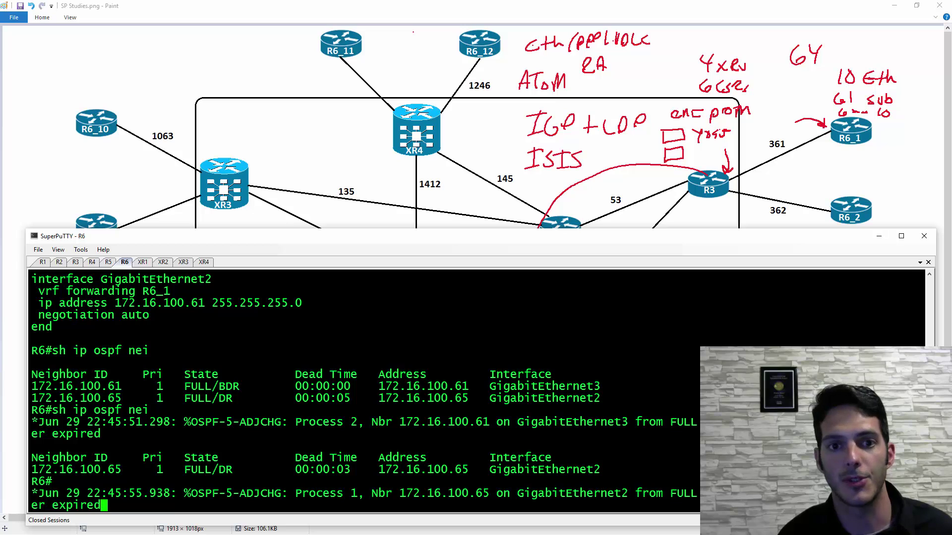
click(43, 262)
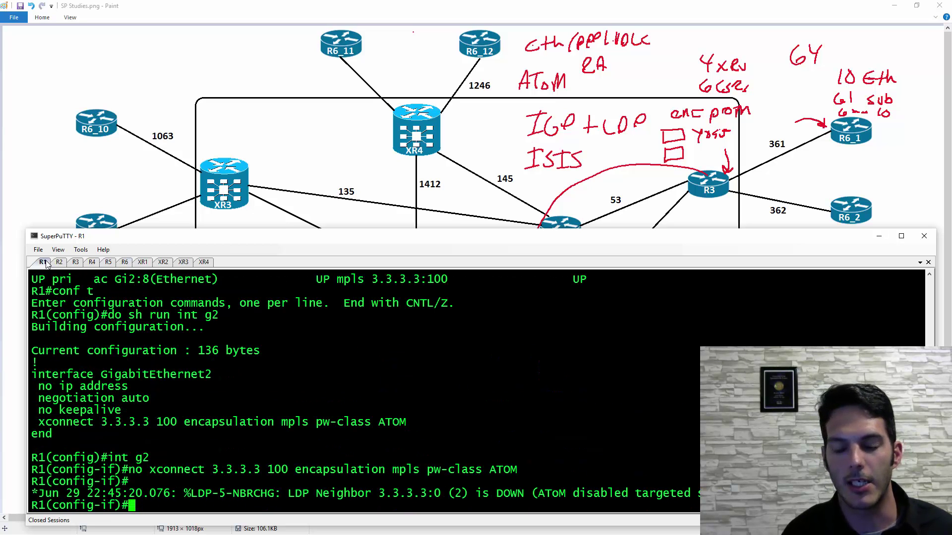
Begin an xconnect to peer 3.3.3.3 with VC ID 100 on R1's interface g2, listing the command's options along the way
text(xc)
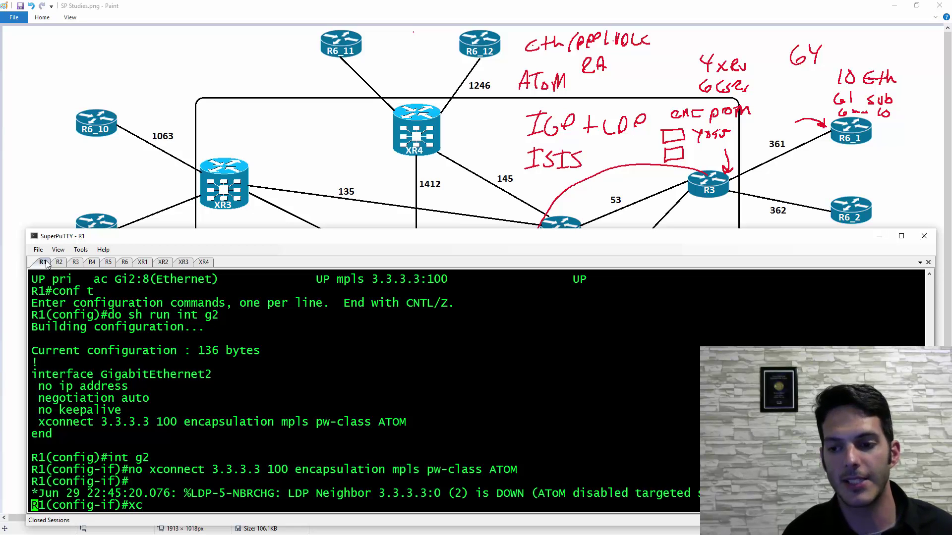
key(Tab)
text(?)
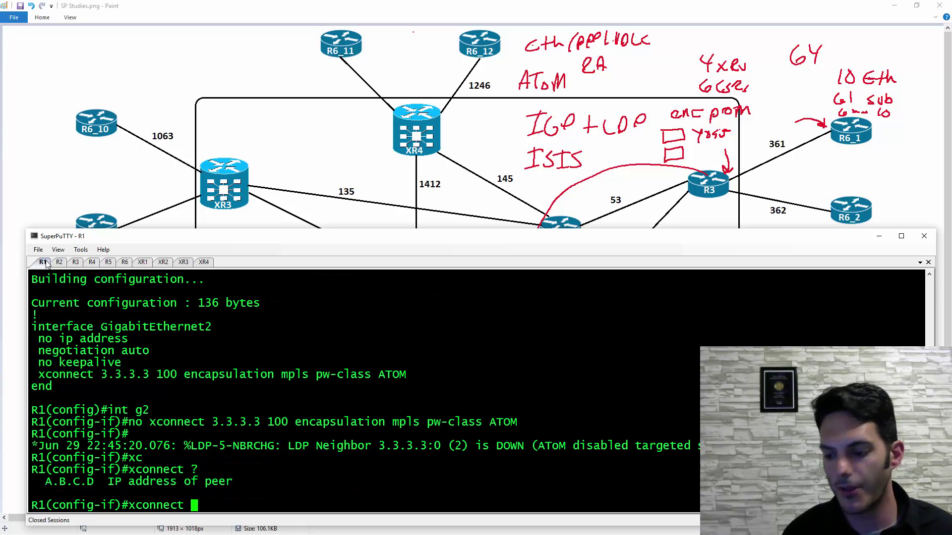
text(3.3.3.3 ?)
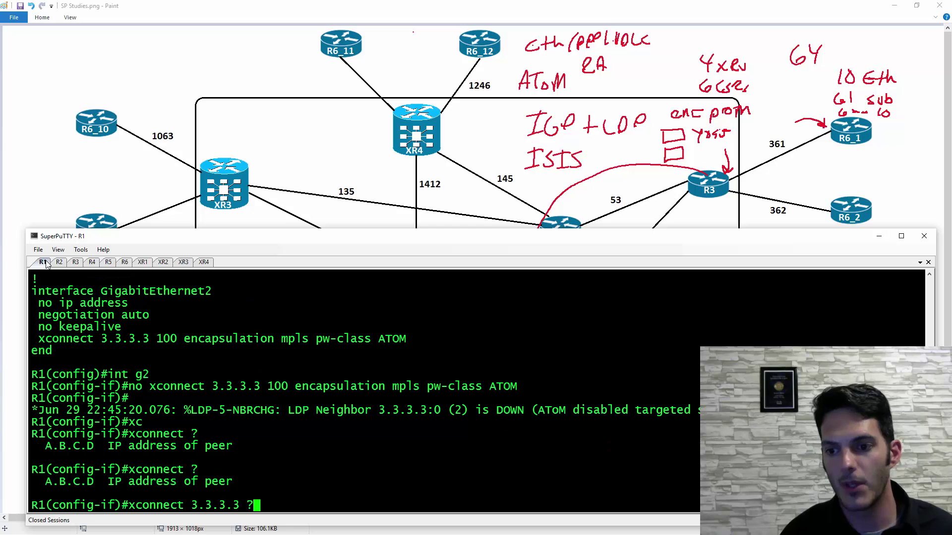
key(BackSpace)
text(100 )
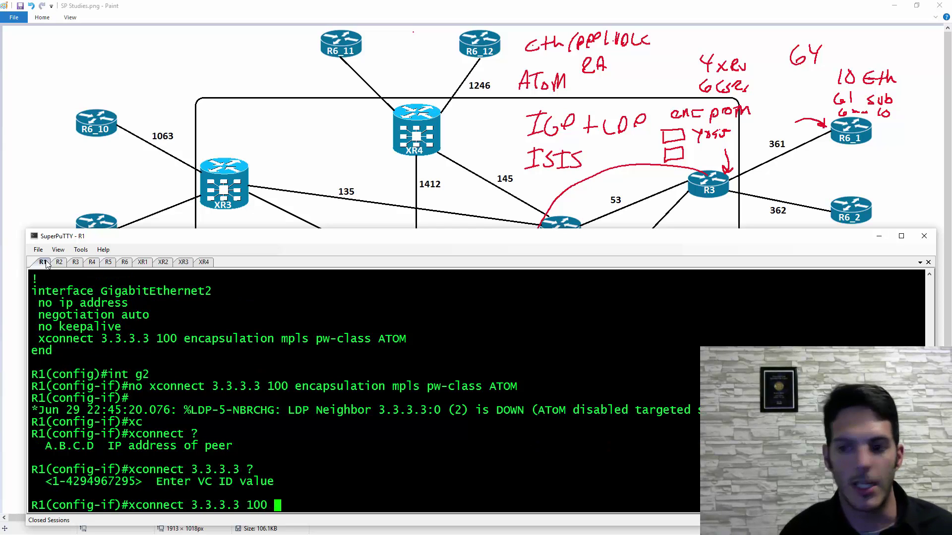
text(?en)
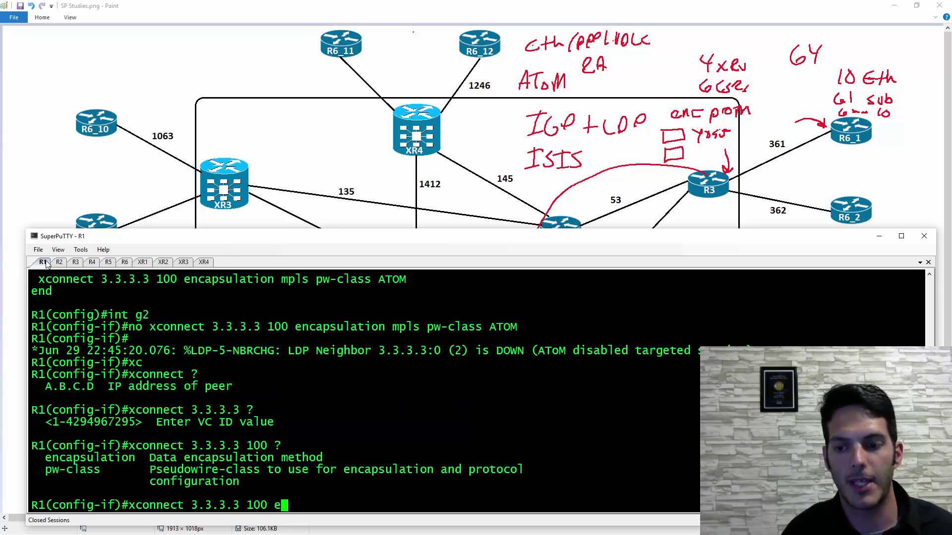
Complete and apply R1's xconnect 3.3.3.3 100 with encapsulation mpls, leaving out the pw-class option
key(Tab)
text(mpl)
key(Tab)
text(?)
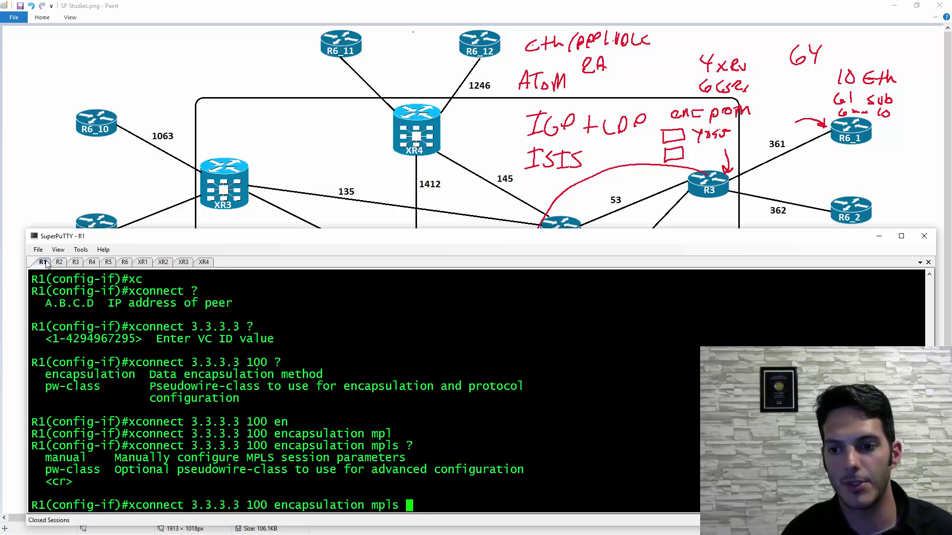
text(p)
key(Tab)
key(BackSpace)
key(BackSpace)
key(BackSpace)
key(BackSpace)
key(BackSpace)
key(BackSpace)
key(BackSpace)
key(BackSpace)
key(BackSpace)
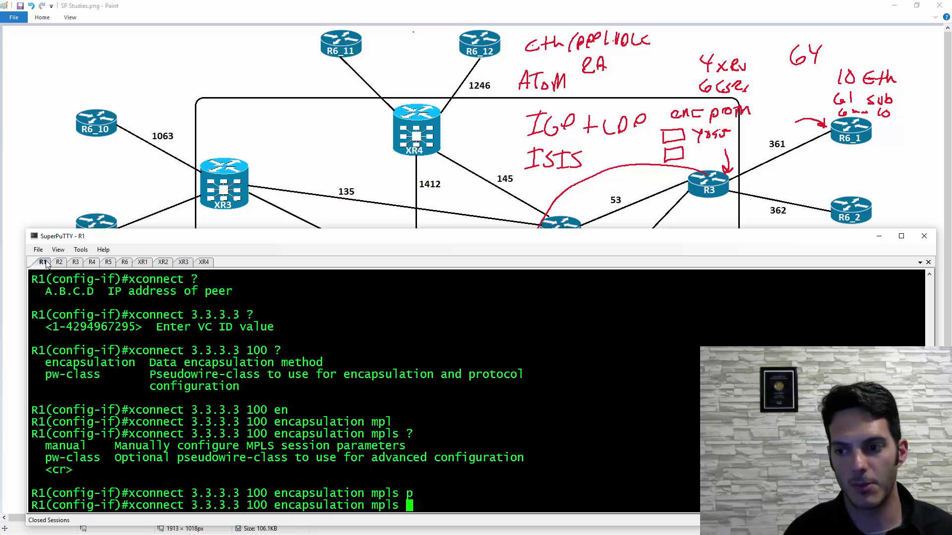
key(Return)
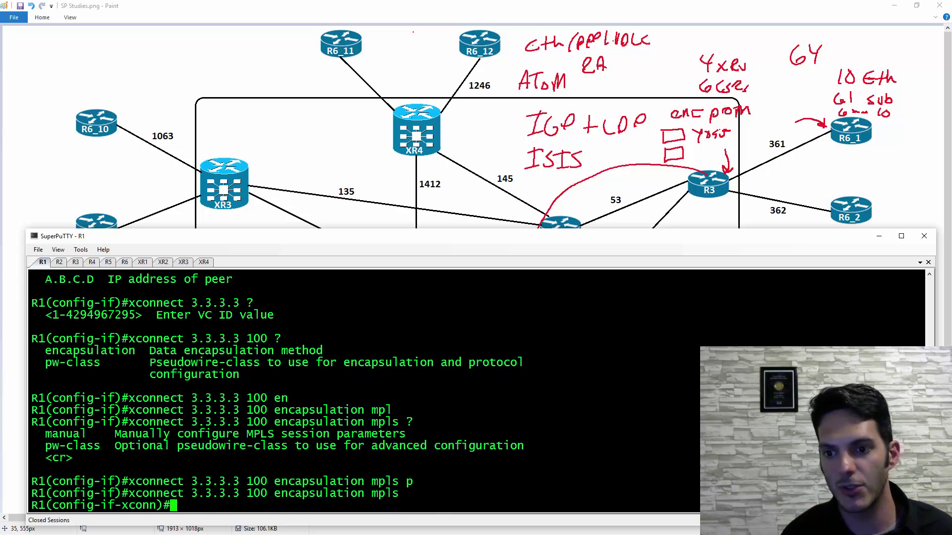
In the R3 session, configure xconnect 1.1.1.1 100 encapsulation mpls on interface g2
click(76, 263)
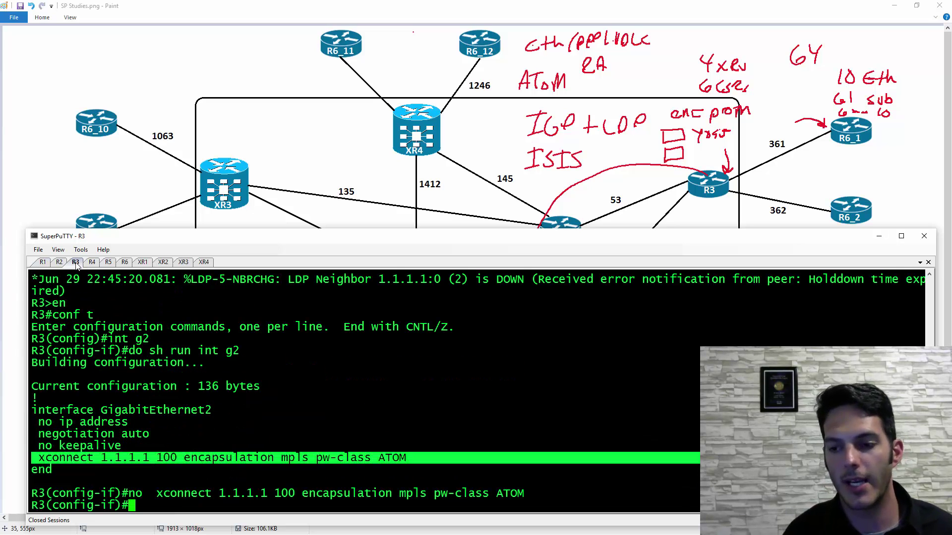
text(xc)
key(Tab)
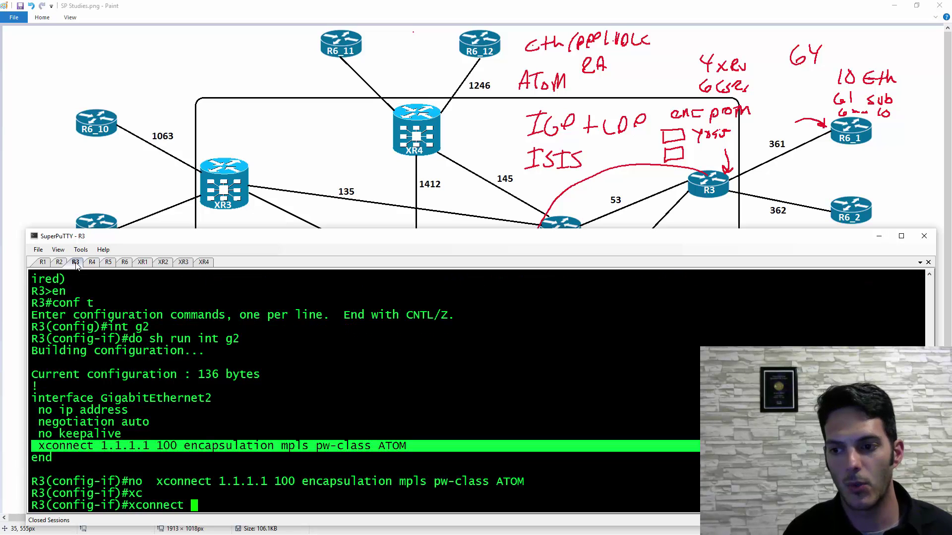
text(10.10)
key(BackSpace)
key(BackSpace)
key(BackSpace)
key(BackSpace)
text(.1)
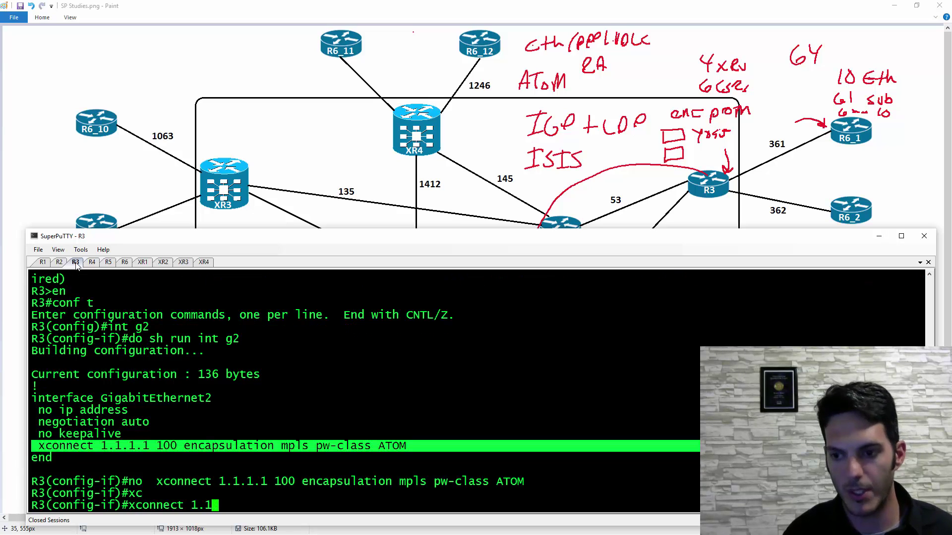
text(.1.1 100 )
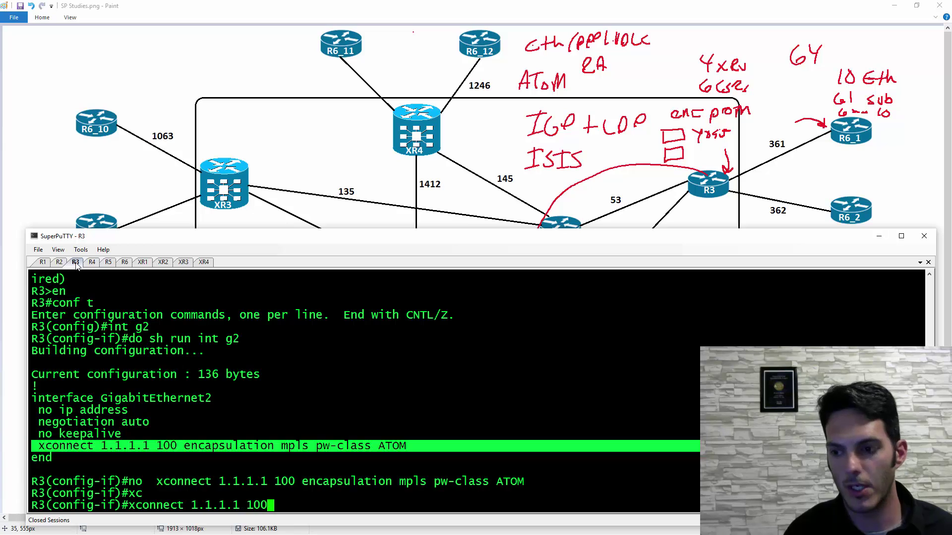
text(en)
key(Tab)
text(mpl)
key(Tab)
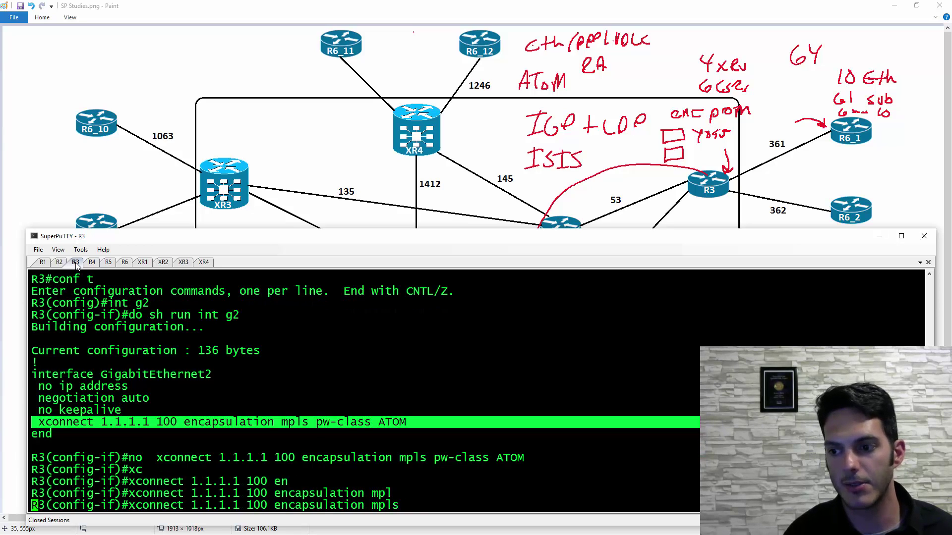
key(Return)
Return to the R1 session, leave configuration mode and list the options of the show xconnect command
click(44, 263)
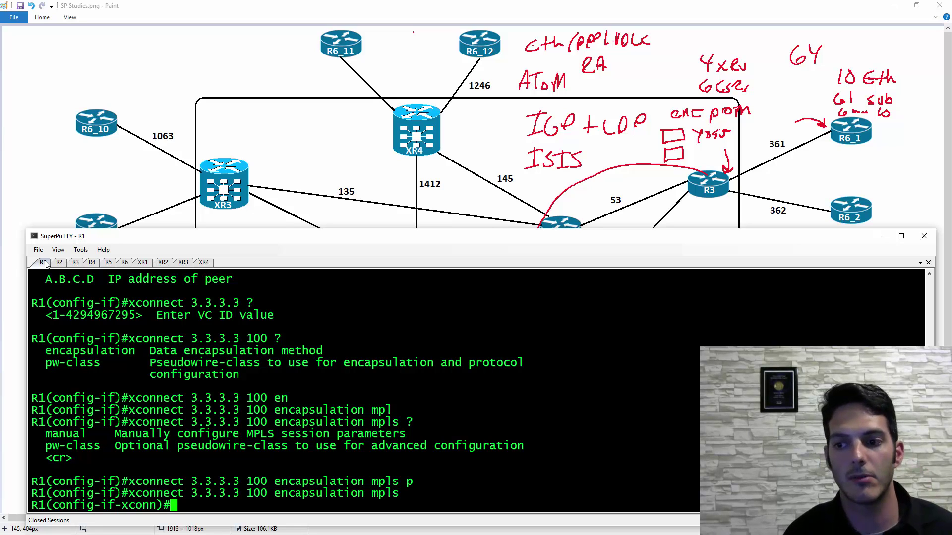
text(end)
key(Return)
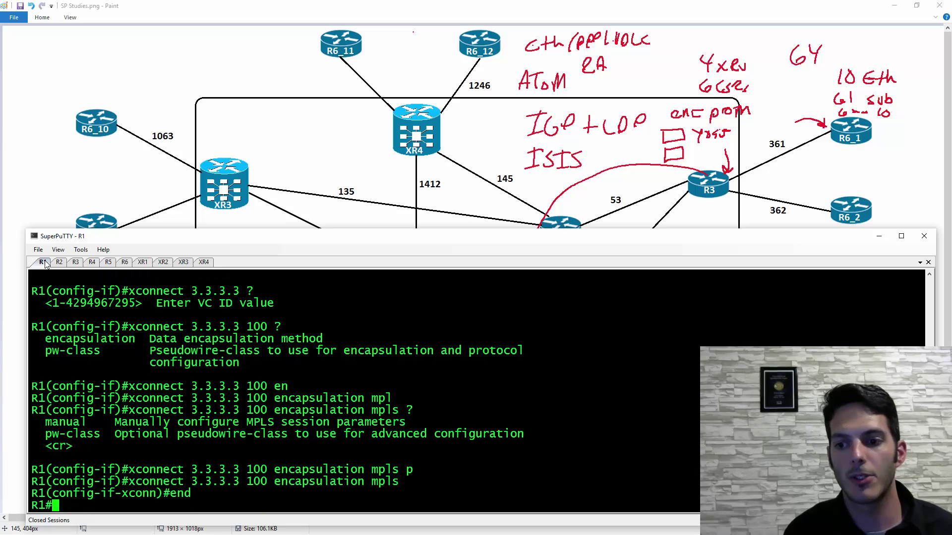
text(sh xc)
key(Tab)
text(?)
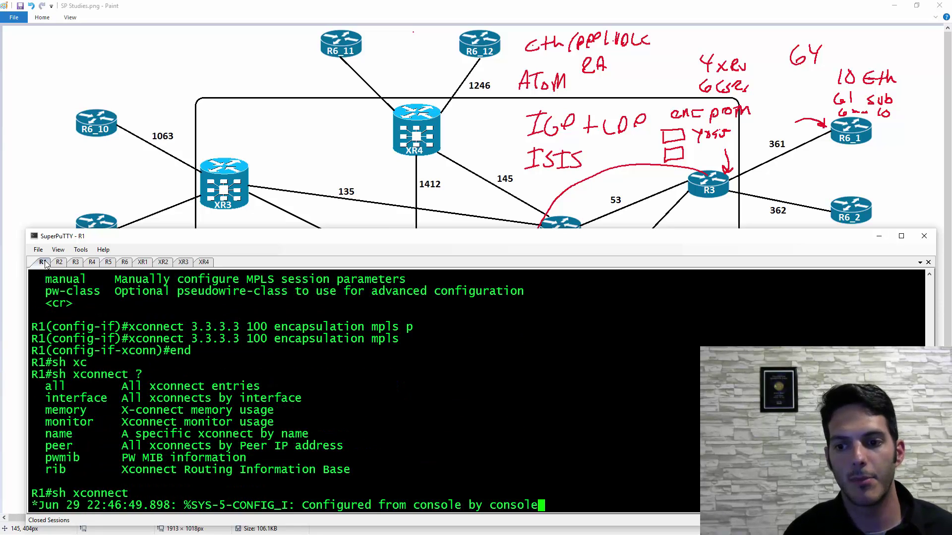
Display R1's xconnect status for peer 3.3.3.3 with vcid 100
text(pee)
key(Tab)
text(?)
text(3.3)
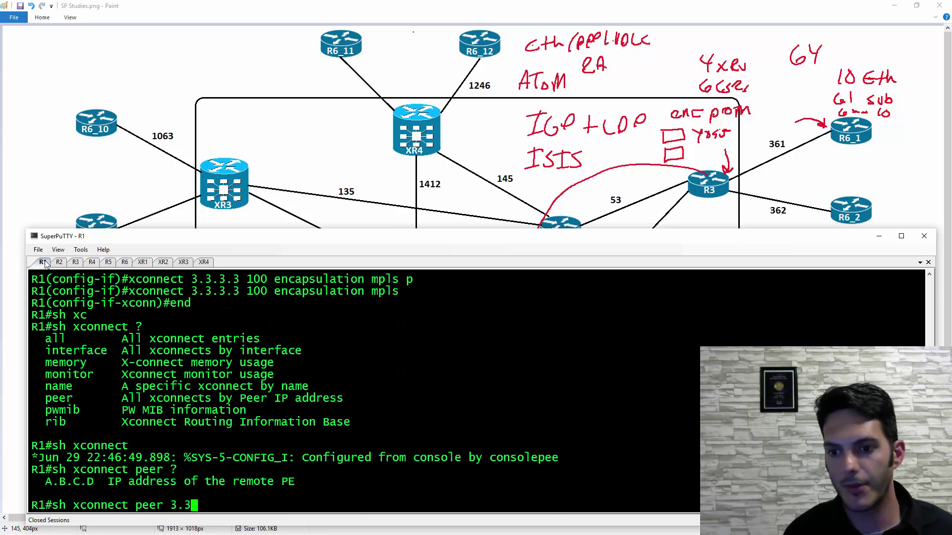
text(.3.3 )
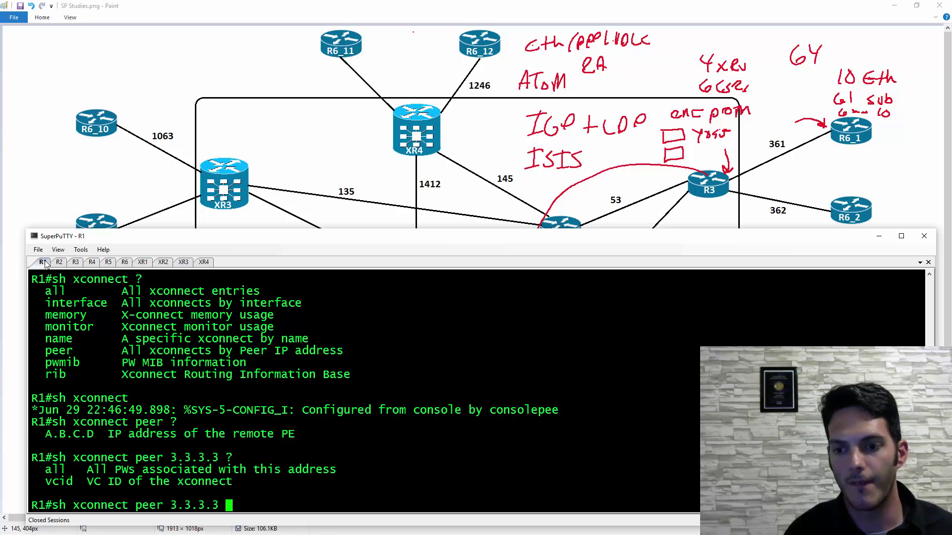
text(?vc)
key(Tab)
text(100)
key(Return)
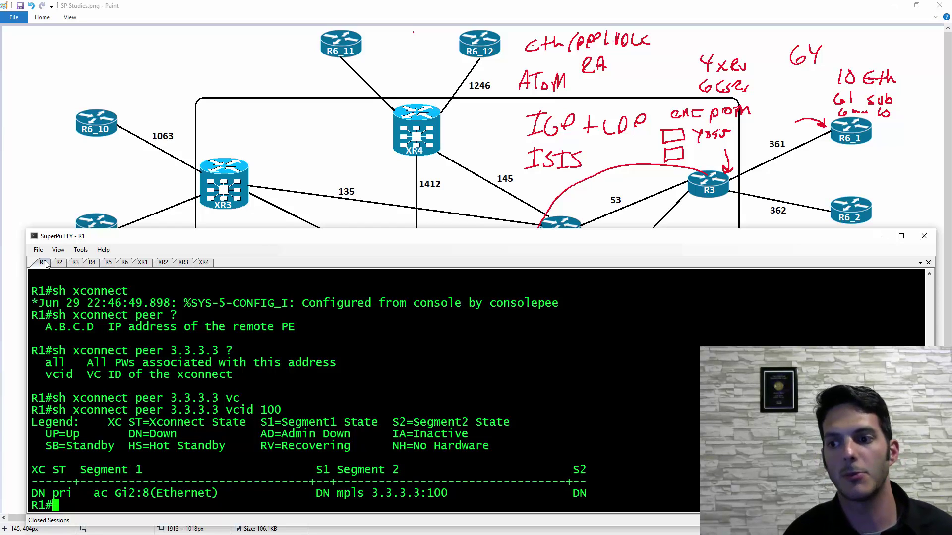
Display R1's MPLS forwarding table and examine the outgoing interface and prefix of the l2ckt entry
text(sh mpls for)
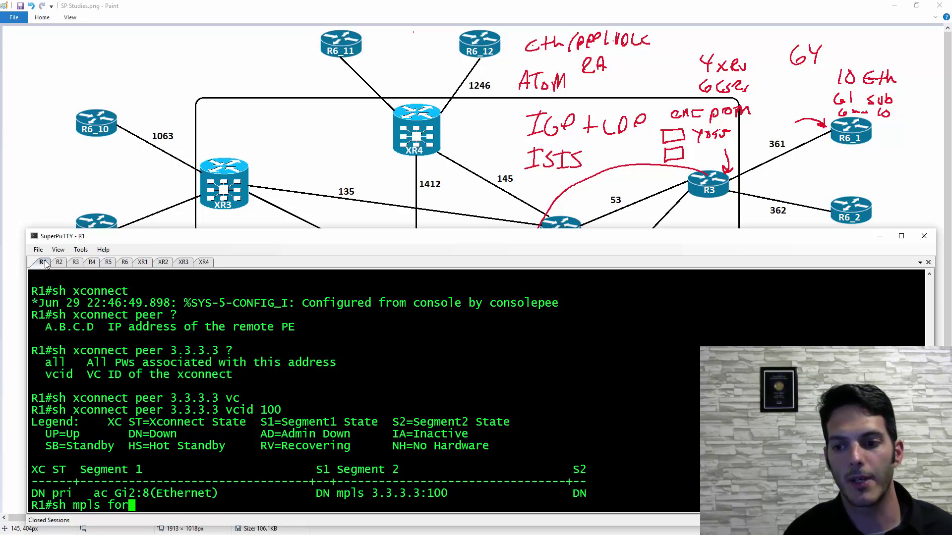
key(Tab)
key(Return)
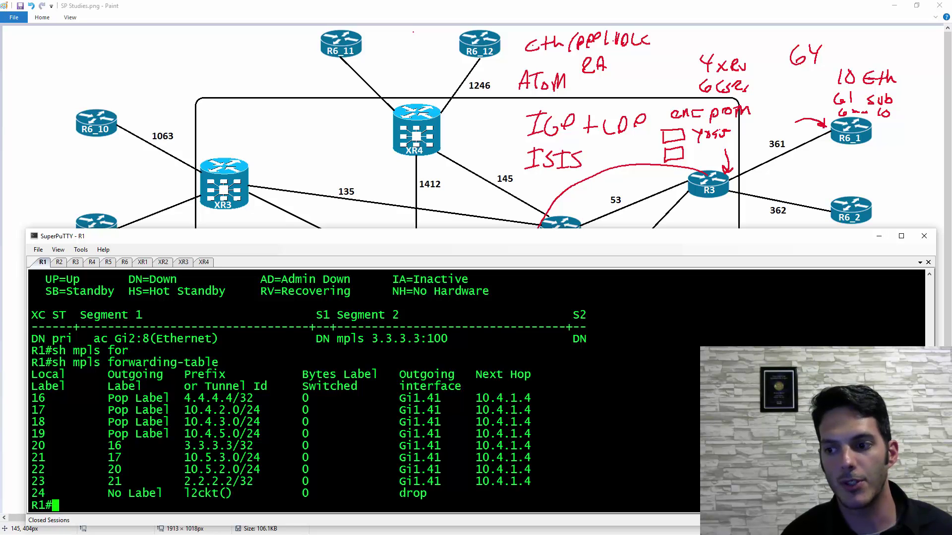
drag(403, 494, 430, 494)
click(431, 494)
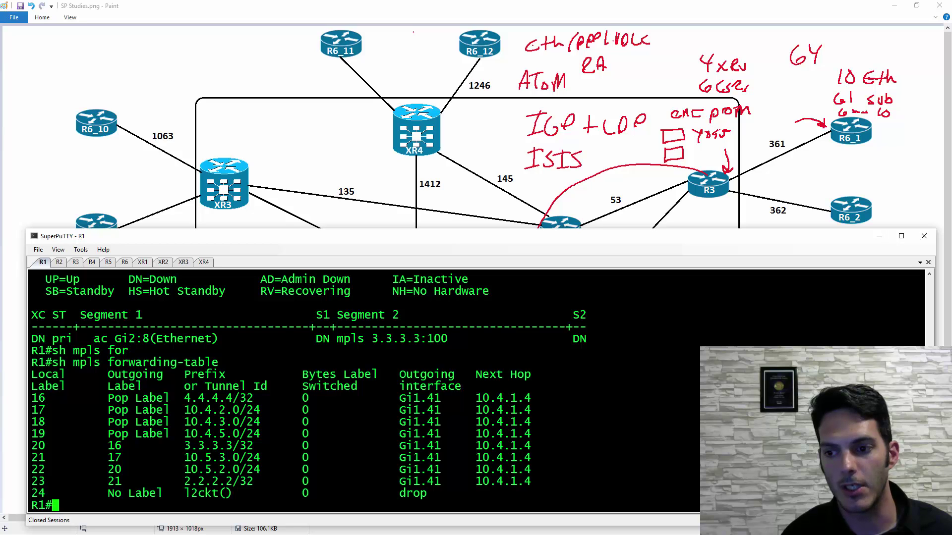
double_click(226, 494)
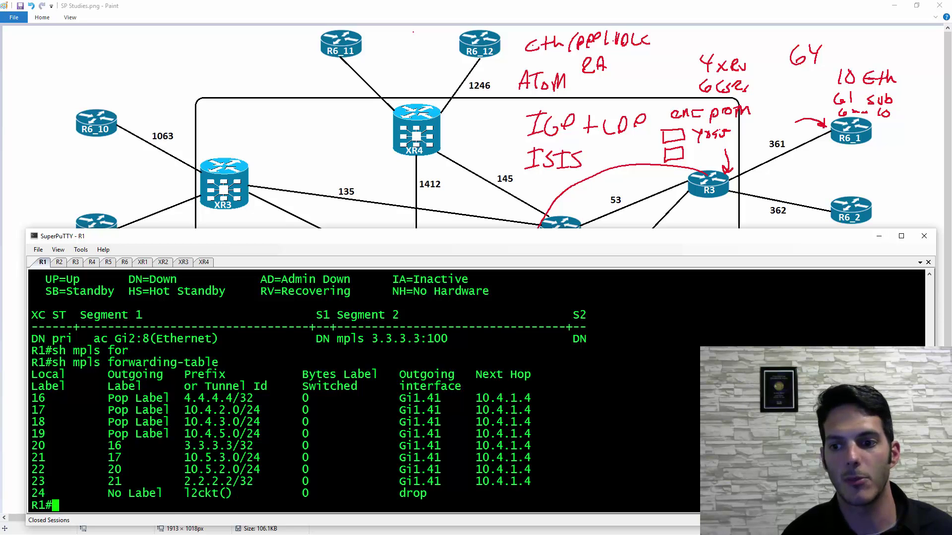
Recheck R1's xconnect status for peer 3.3.3.3 vcid 100 twice
key(Up)
key(Up)
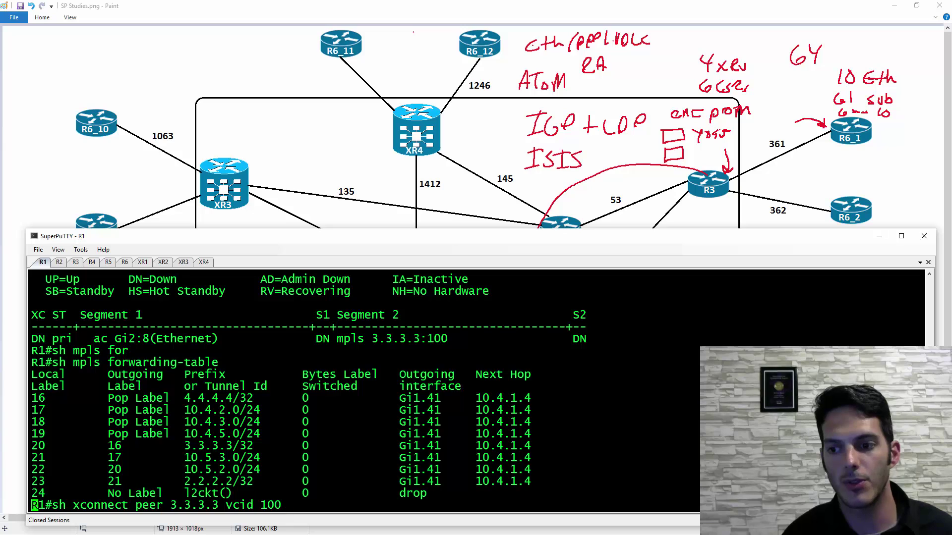
key(Return)
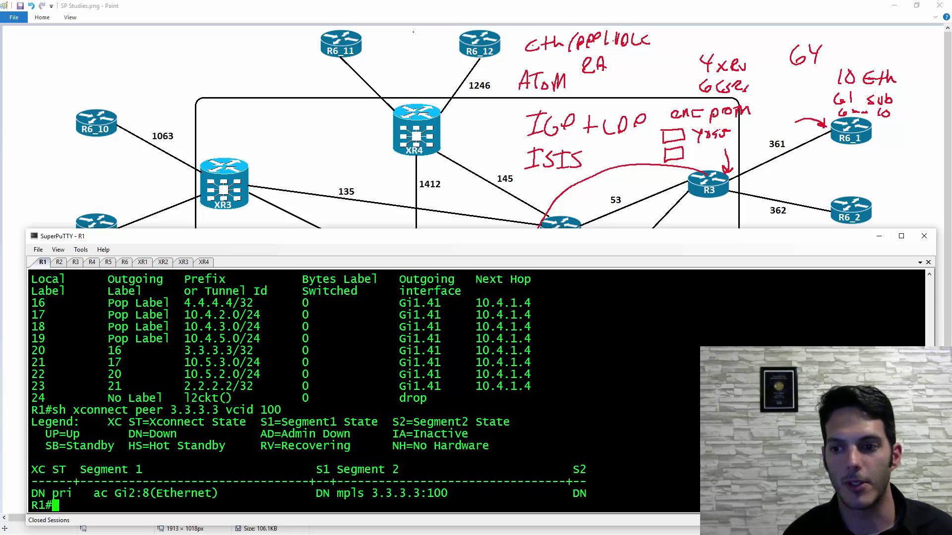
key(Up)
key(Return)
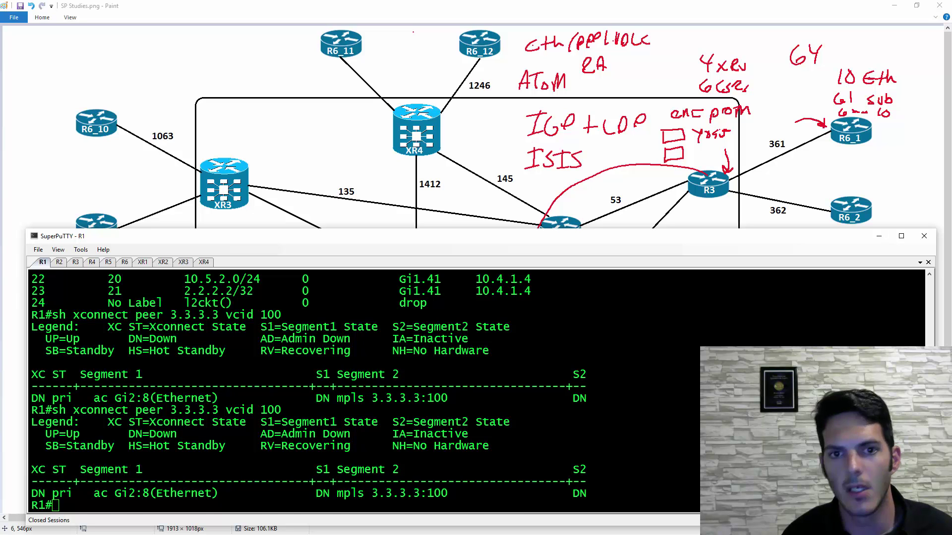
Switch to the R3 session to review the output of clear xconnect all, and return to R1
click(75, 262)
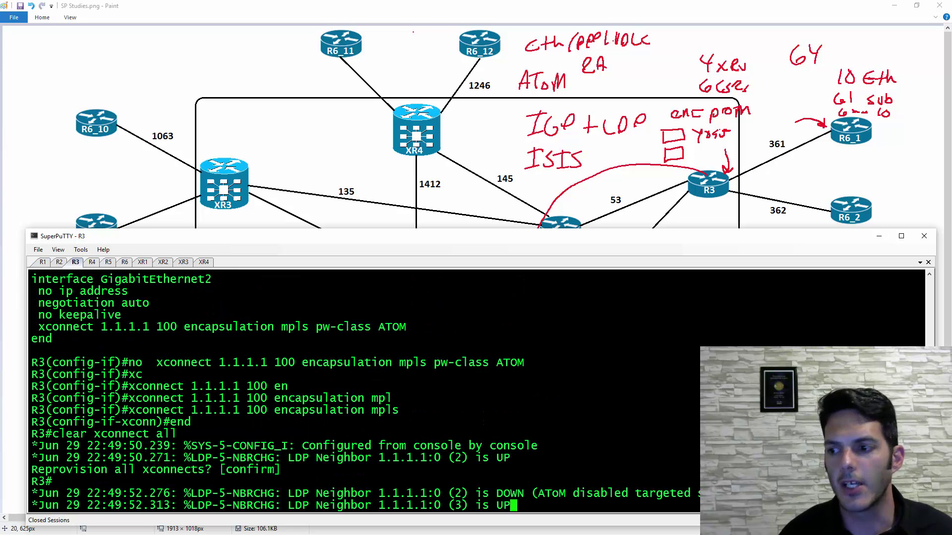
key(Return)
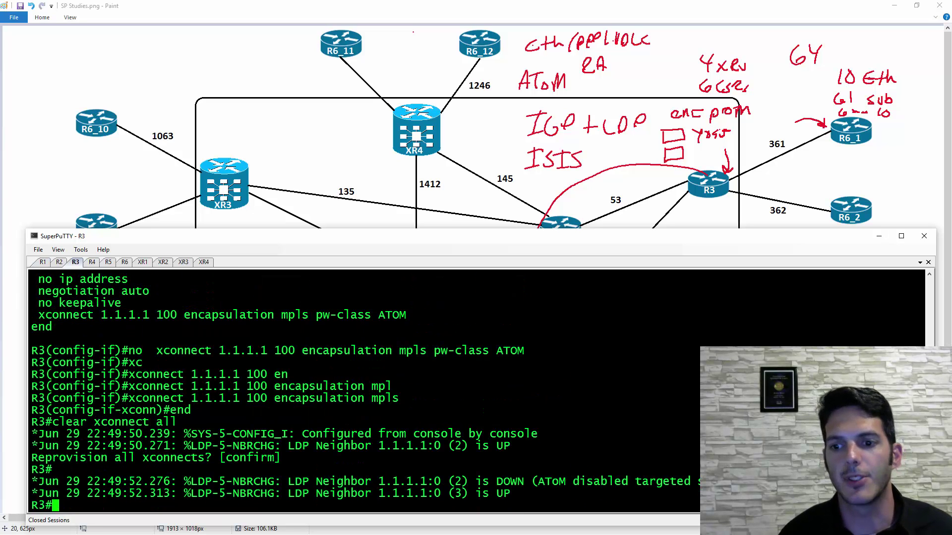
click(44, 262)
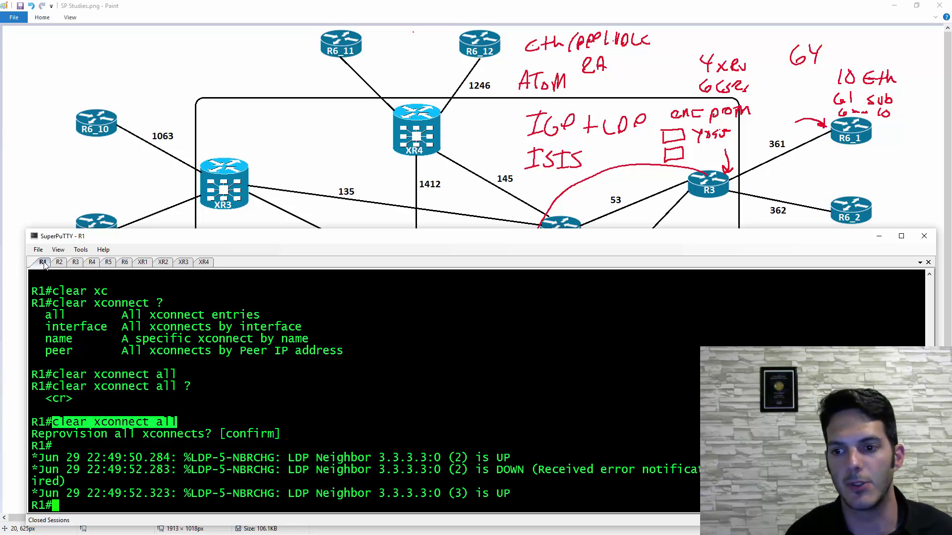
Look up R1's clear xconnect command options through peer 3.3.3.3 and vcid 100, and discard the command without running it
key(Up)
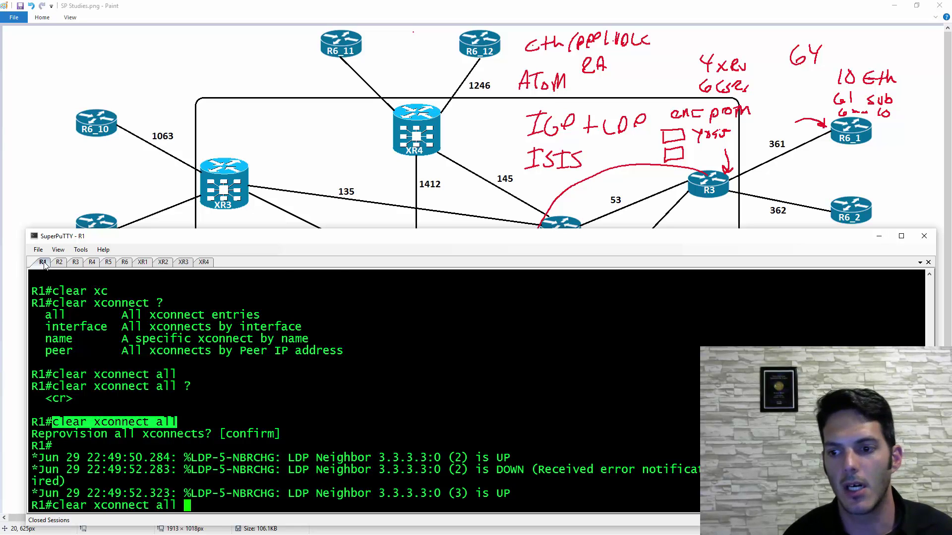
key(BackSpace)
key(BackSpace)
key(BackSpace)
text(?)
text(r ?)
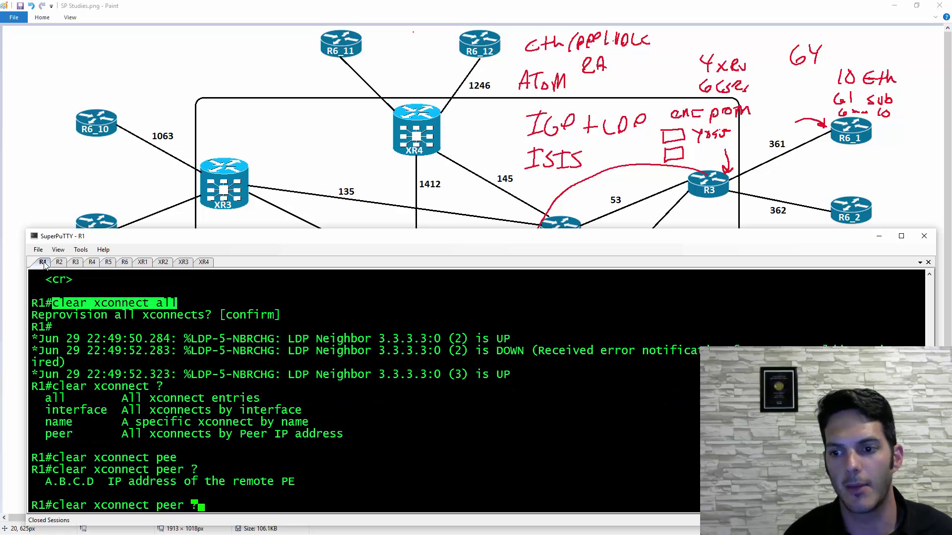
key(BackSpace)
text(3.3.3.3 )
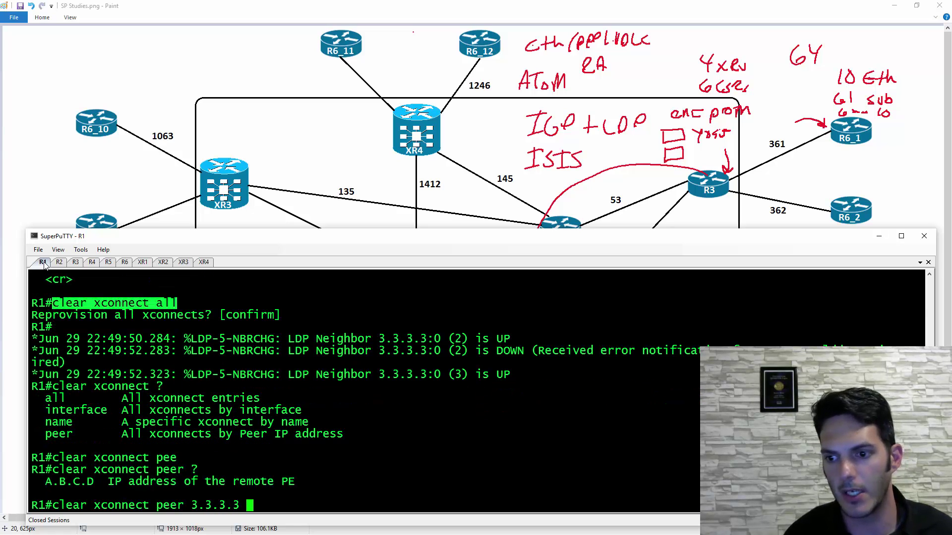
text(?vc)
key(Tab)
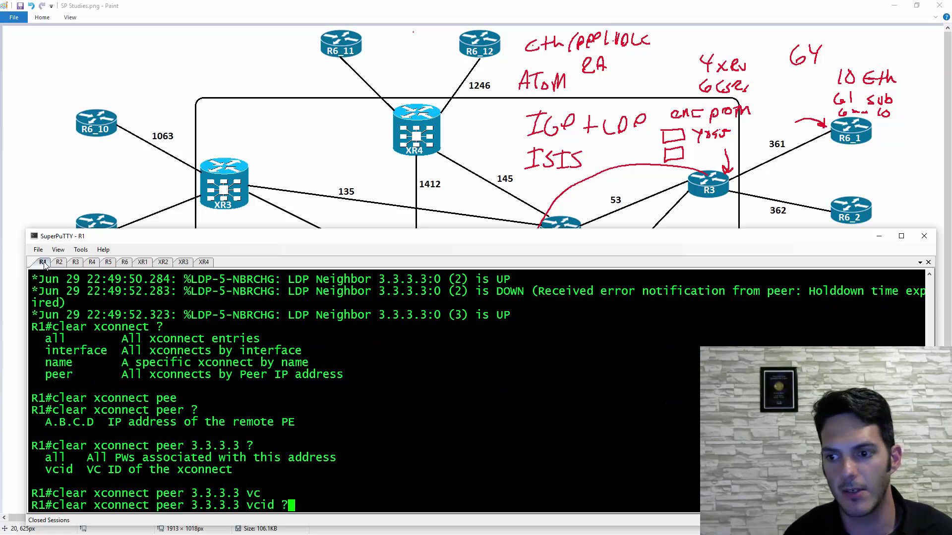
text(?100 ?)
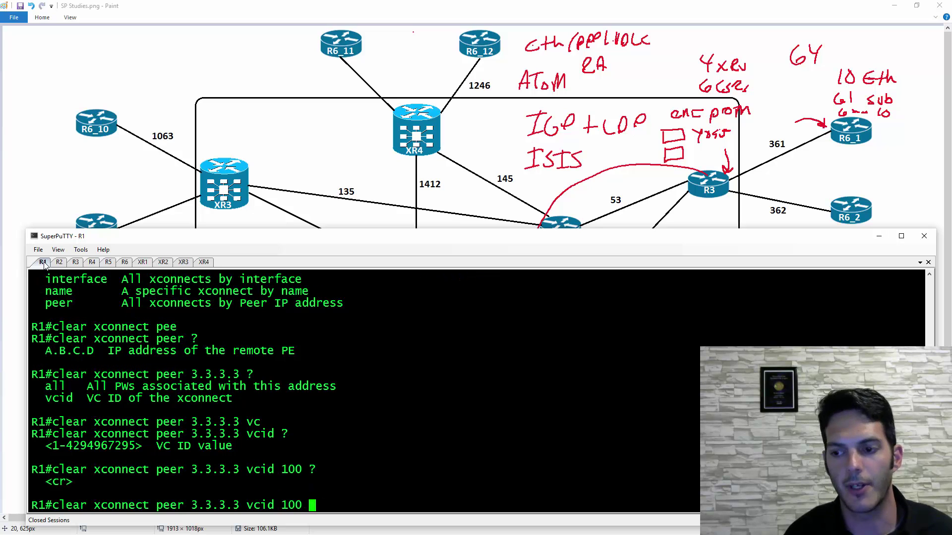
key(ctrl+u)
Display R1's xconnect status again for peer 3.3.3.3 with vcid 100
key(Up)
key(Up)
key(Up)
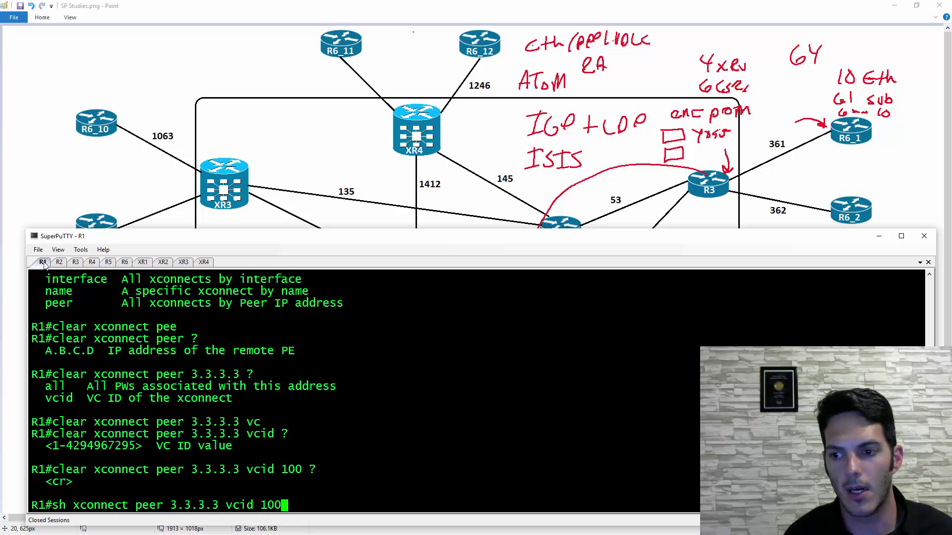
key(Return)
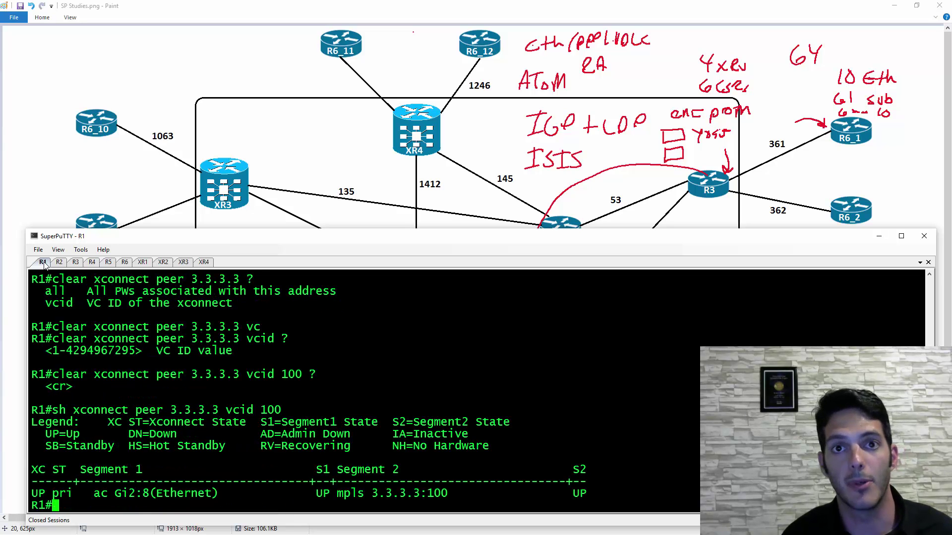
Switch to the R6 session and list its OSPF neighbors with sh ip ospf nei
click(125, 262)
key(Return)
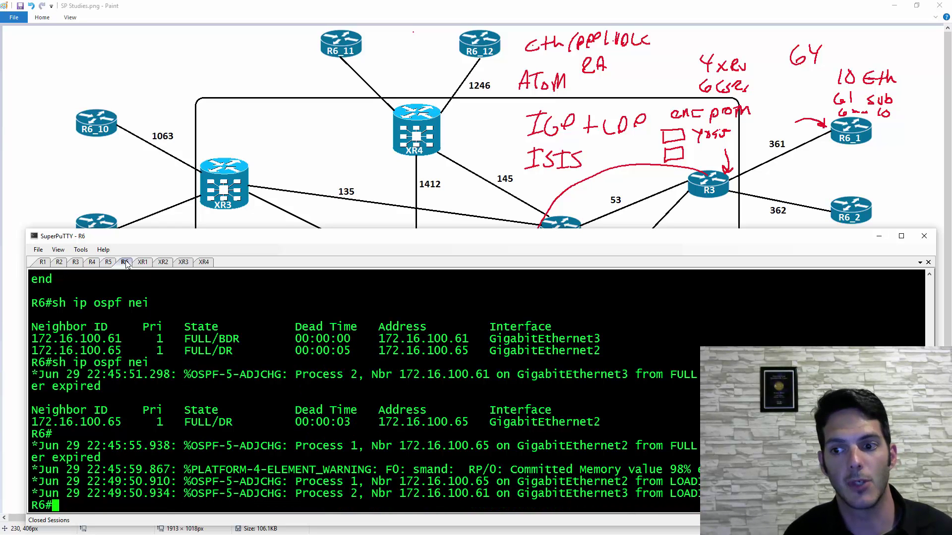
text(sh ip ospf nei)
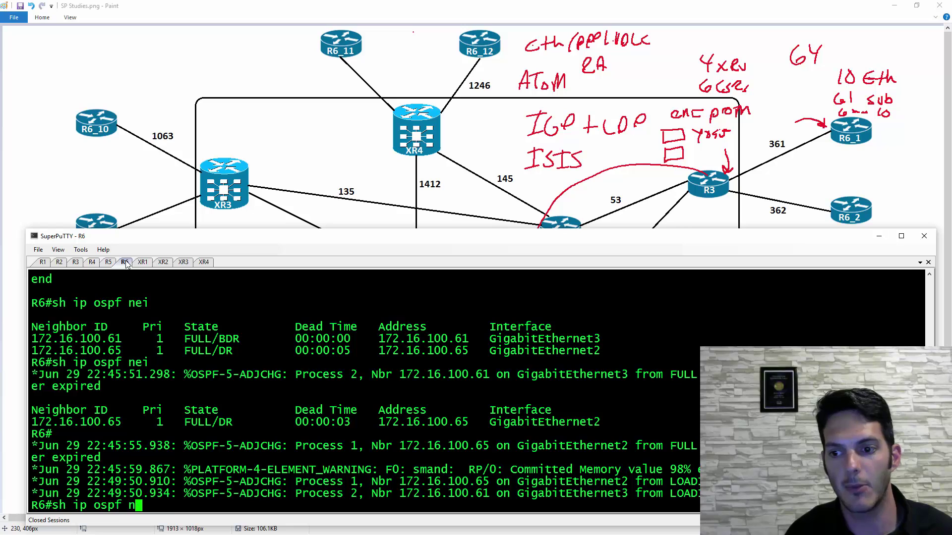
key(Return)
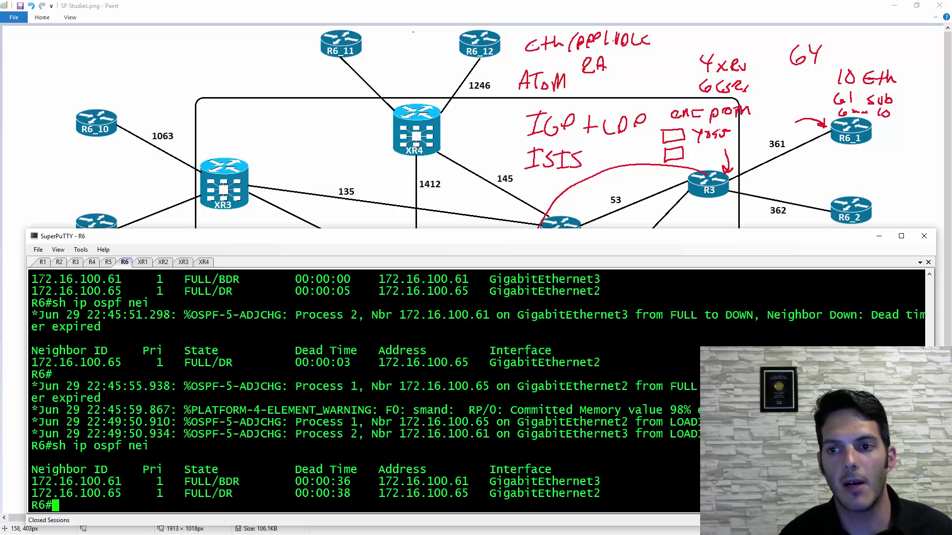
Return to R1, enter global configuration mode, and display the running configuration of interface g2
click(45, 263)
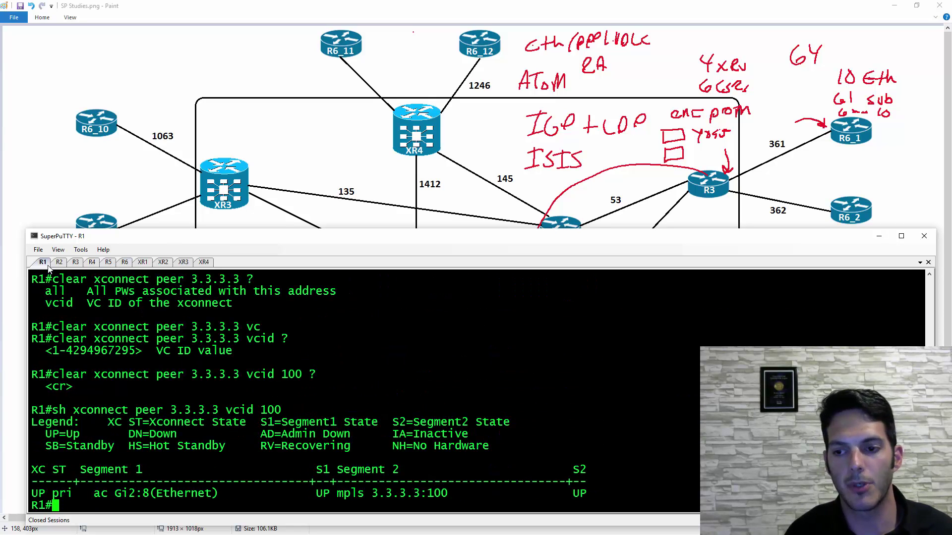
text(conf t)
key(Return)
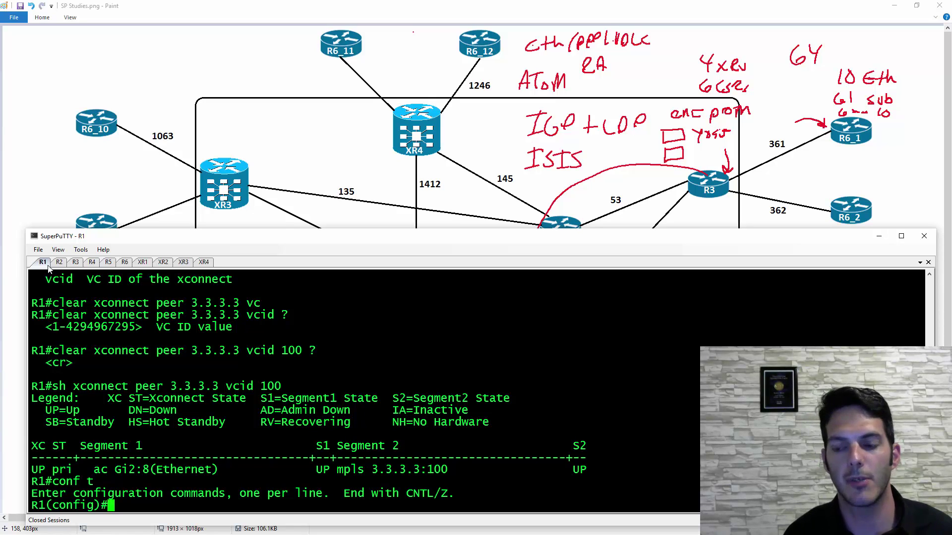
text(do sh r)
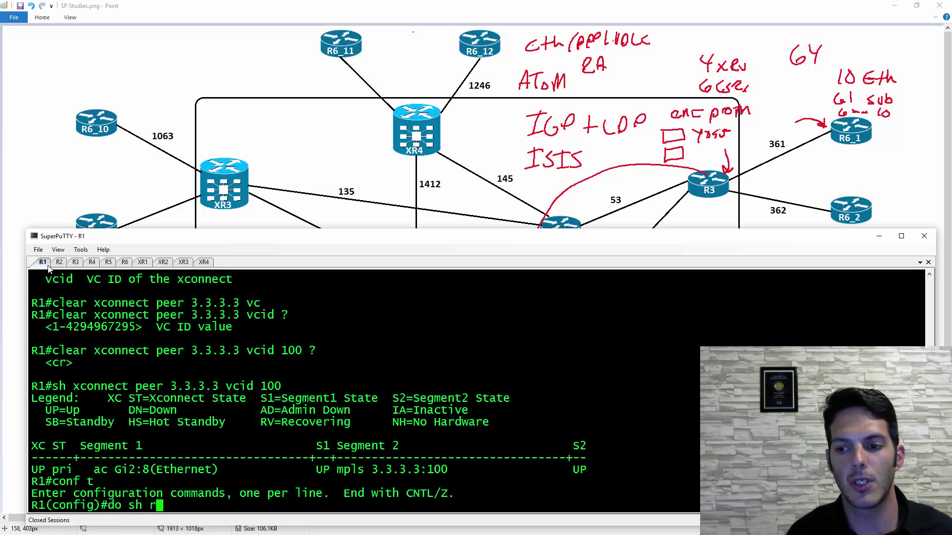
text(un int g2)
key(Return)
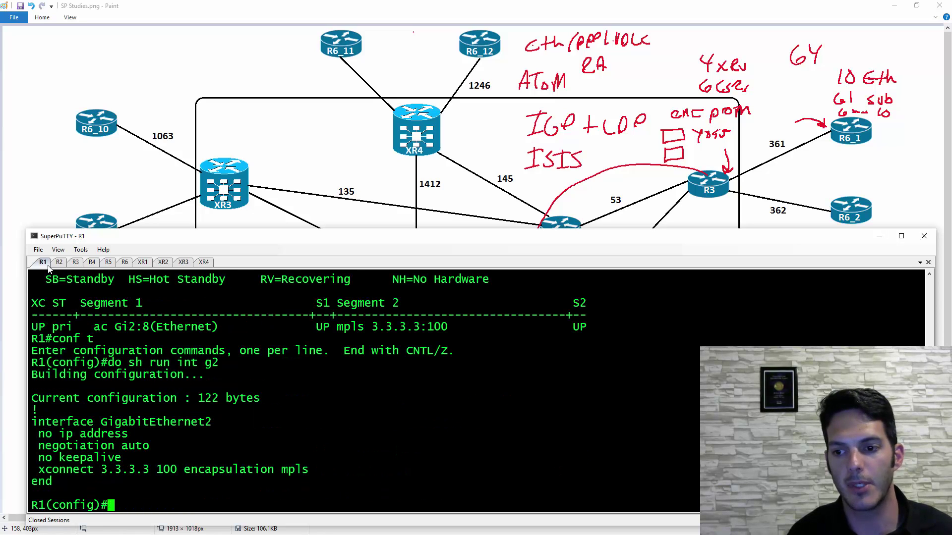
Remove the xconnect 3.3.3.3 100 encapsulation mpls from R1's interface g2
text(int g2)
key(Return)
text(no)
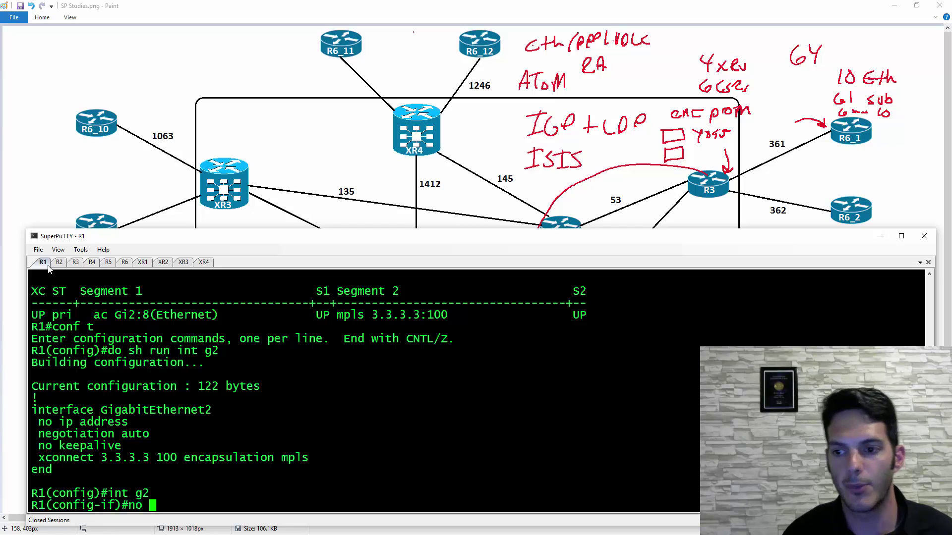
drag(38, 457, 308, 457)
right_click(296, 457)
key(Return)
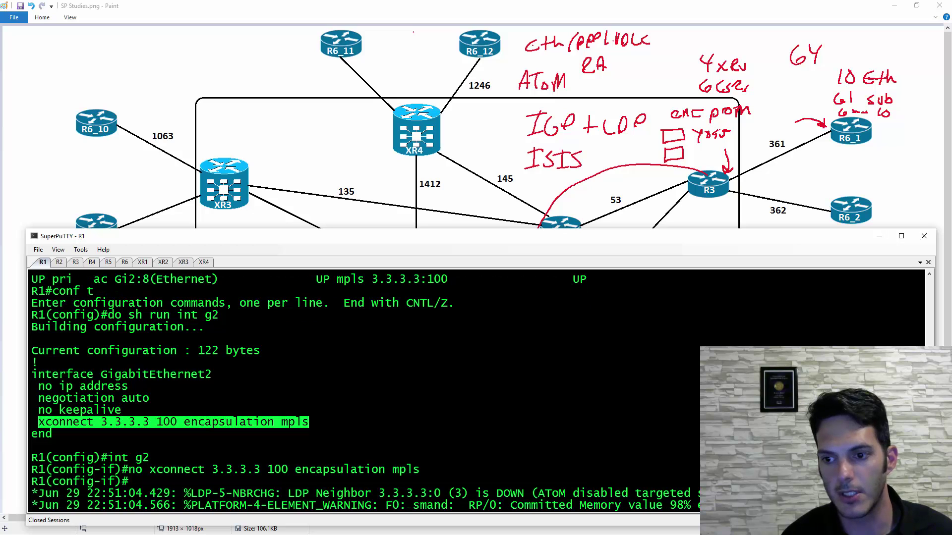
Copy R1's no xconnect 3.3.3.3 100 encapsulation mpls command and run it under interface g2 on R3
drag(128, 470, 420, 470)
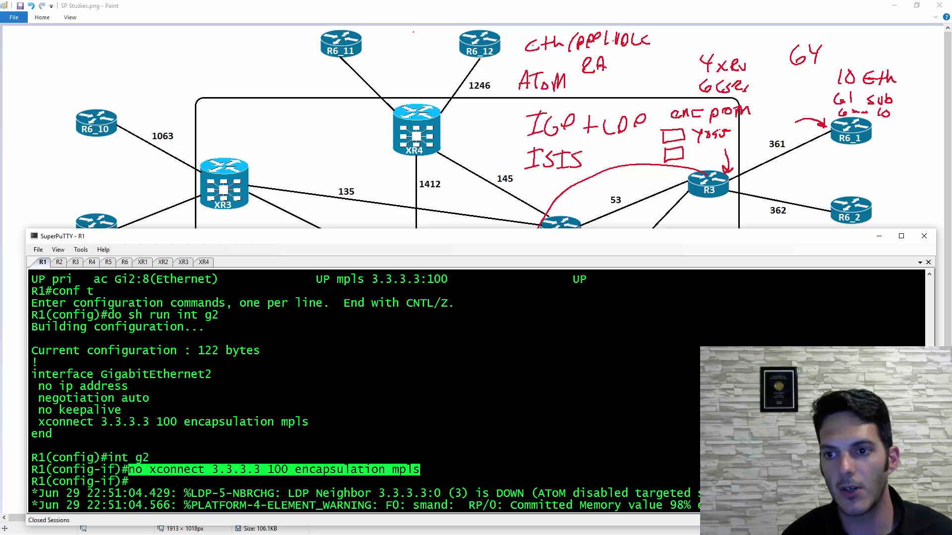
click(76, 263)
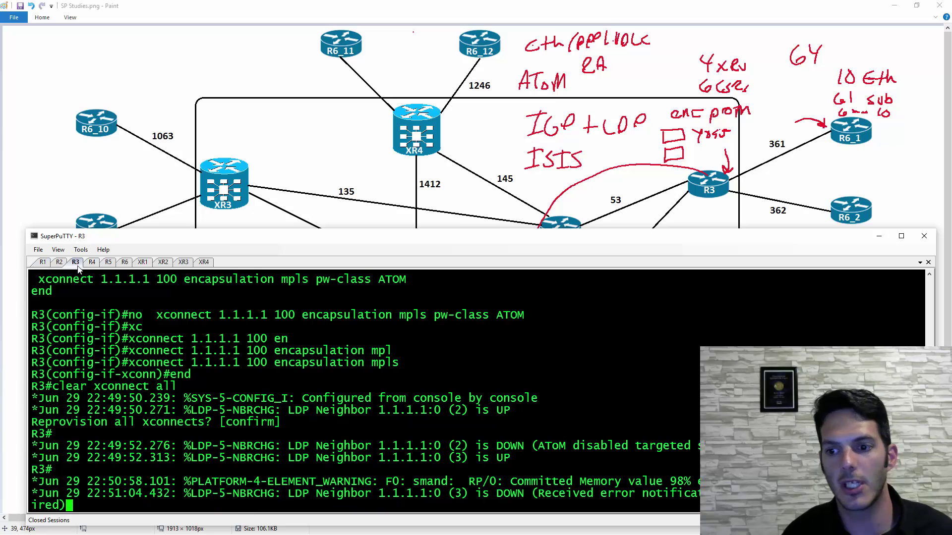
text(conf t)
key(Return)
text(int g2)
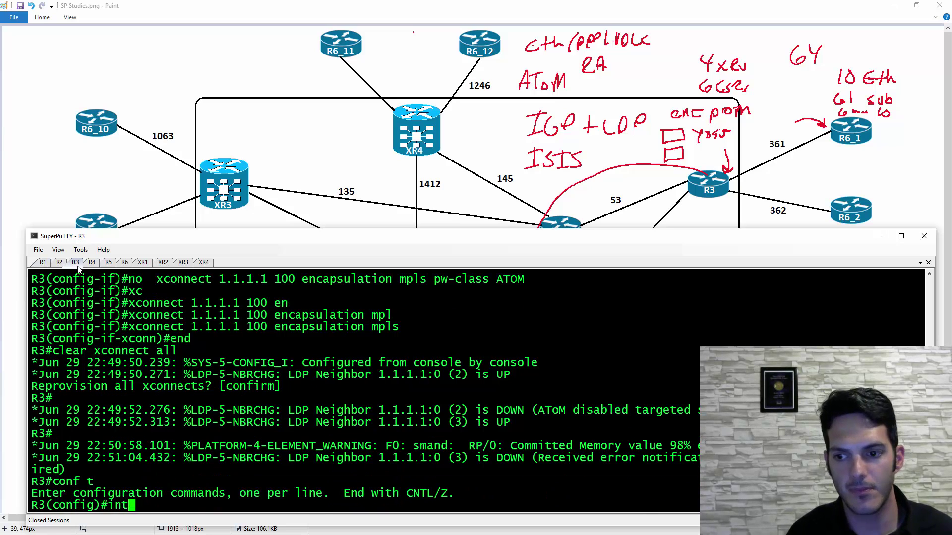
key(ctrl+a)
key(Return)
text(no xconnect 3.3.3.3 100 encapsulation mpls)
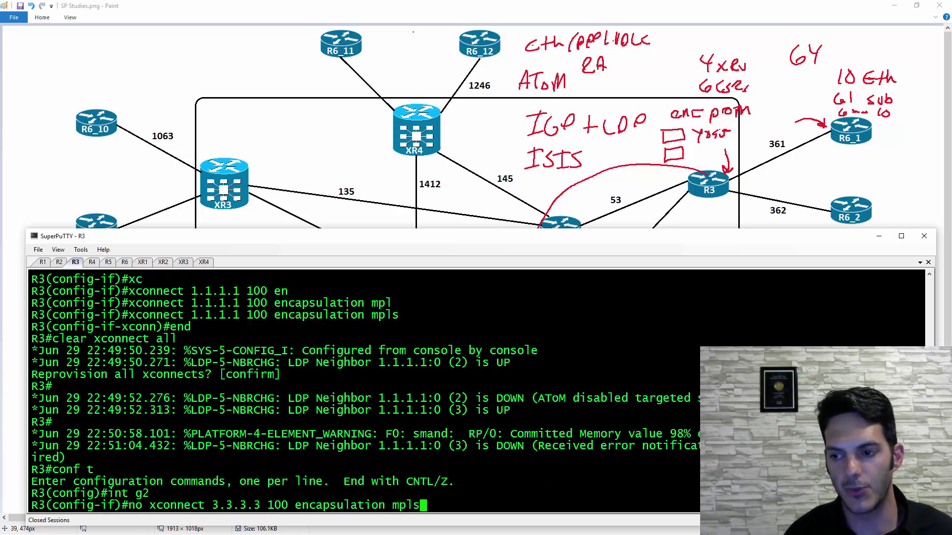
key(ctrl+a)
key(Return)
Reprovision all xconnects on R3 with do clear xc all, checking the earlier clear xconnect commands in the R3 and R1 histories
text(do c)
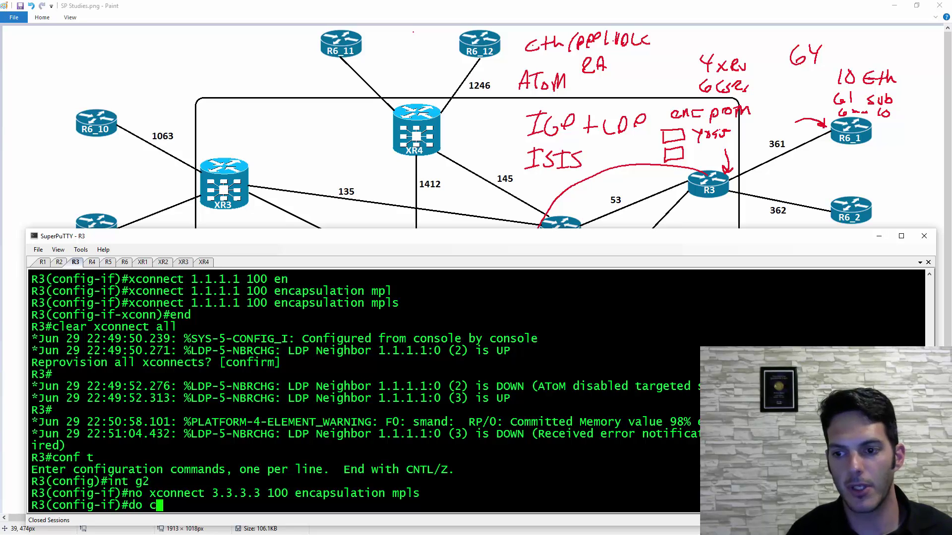
text(le)
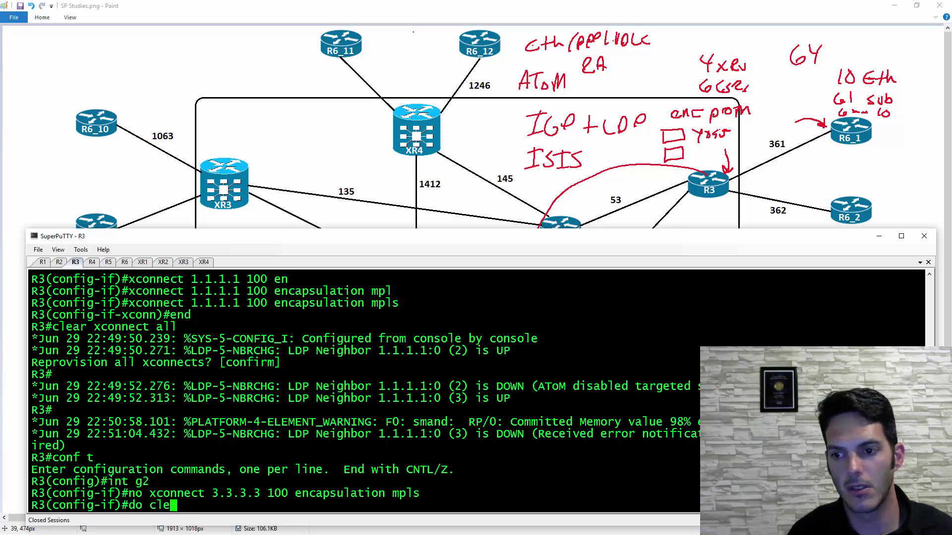
text(ar cx)
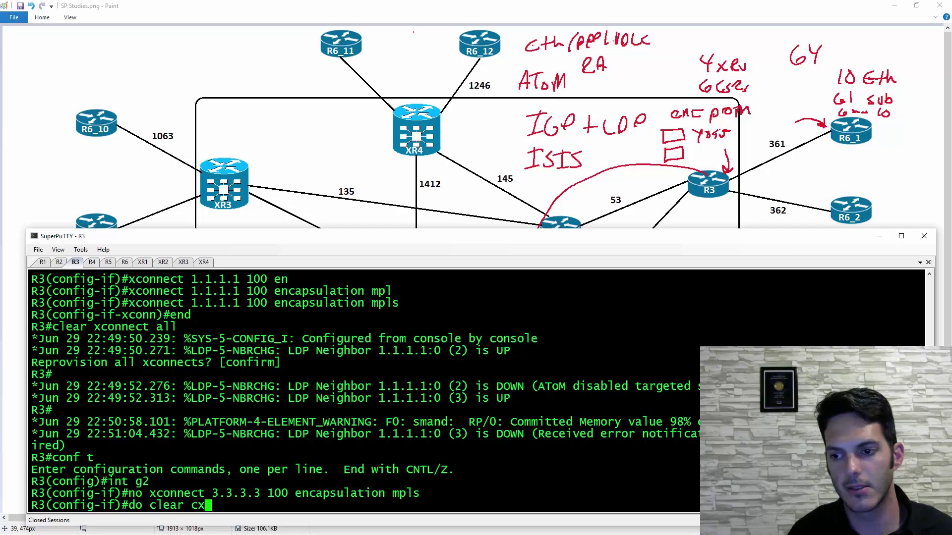
key(BackSpace)
key(BackSpace)
text(xc)
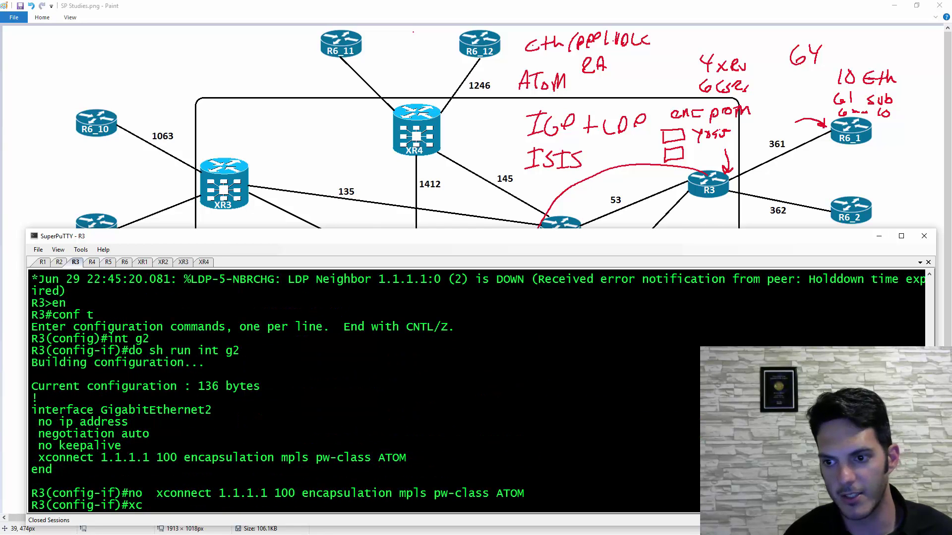
scroll(362, 392, up, 3)
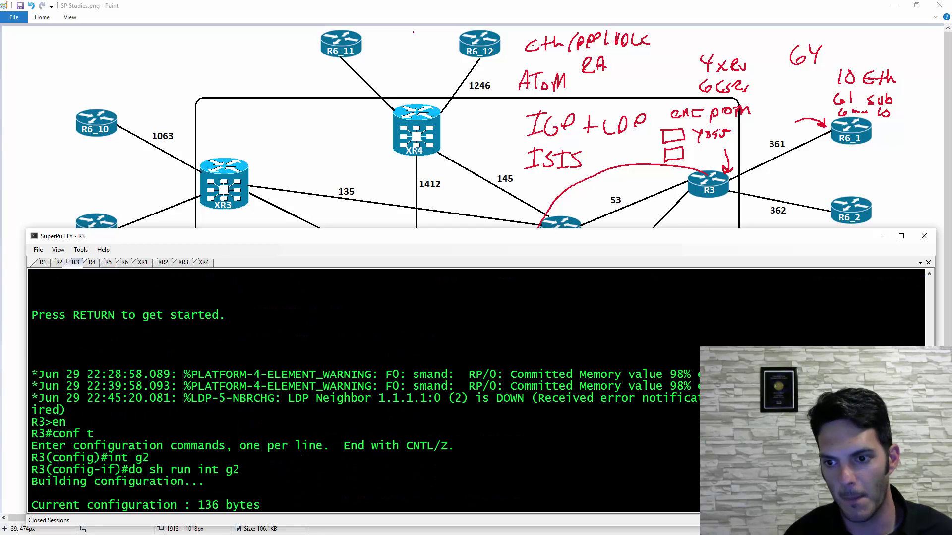
scroll(361, 392, down, 3)
scroll(361, 392, down, 3)
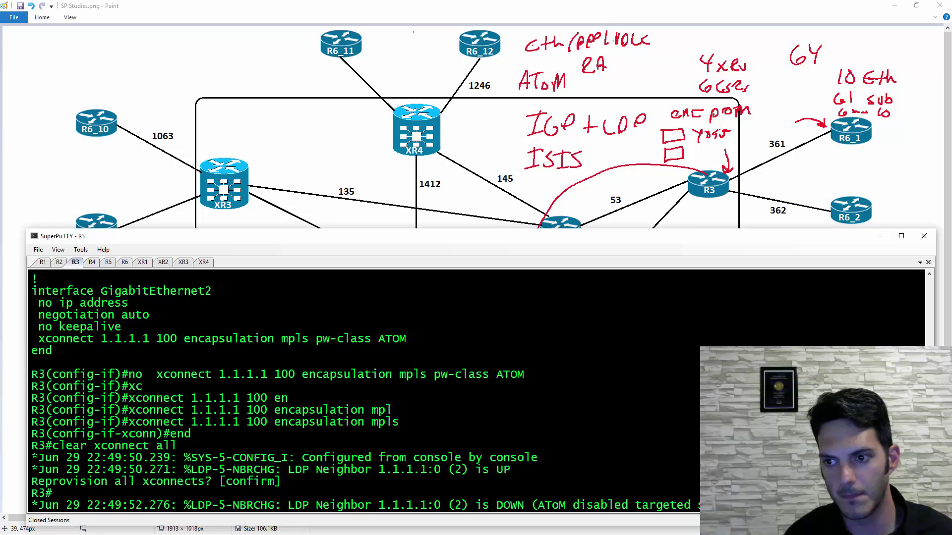
click(43, 262)
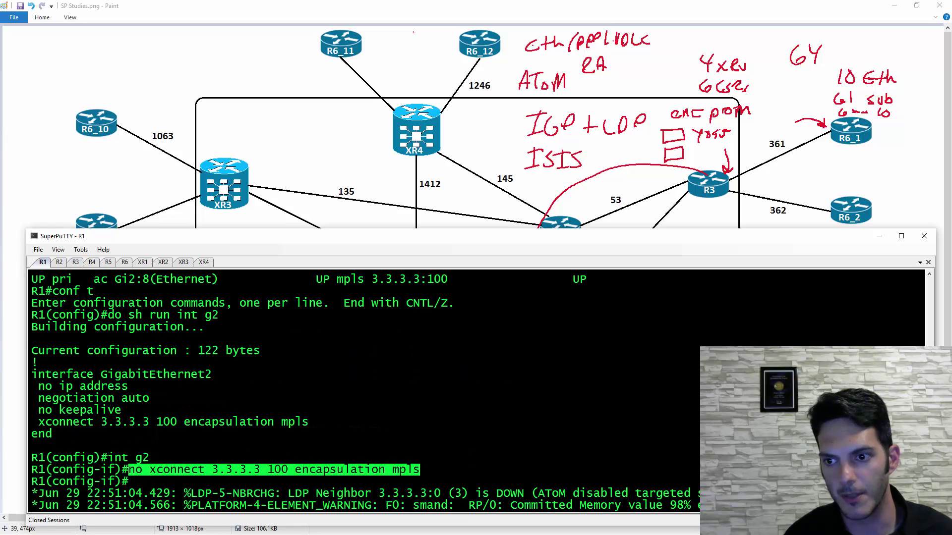
scroll(362, 391, up, 5)
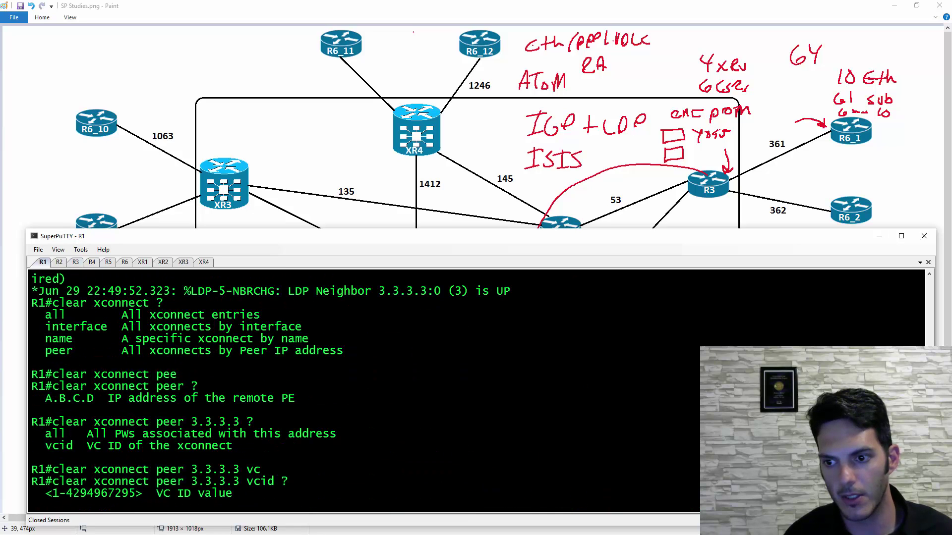
scroll(362, 392, up, 3)
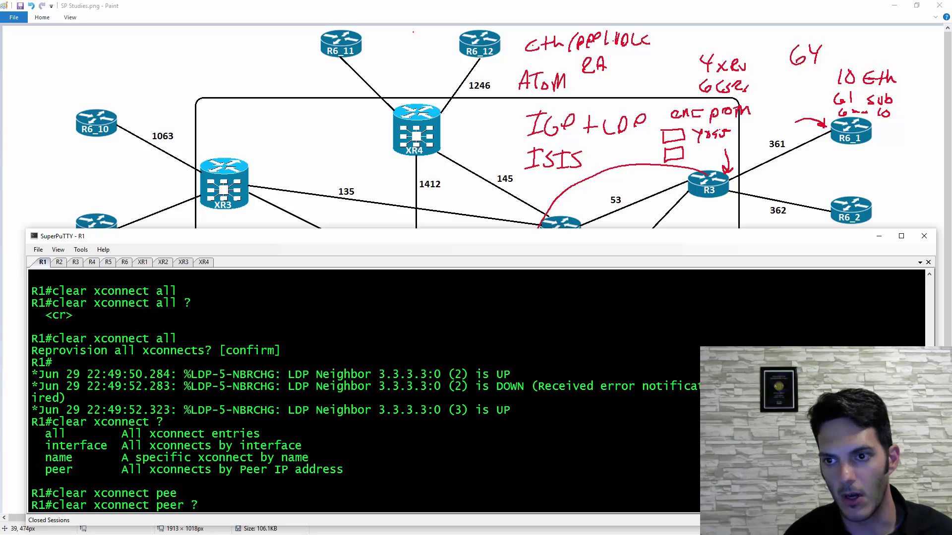
click(76, 262)
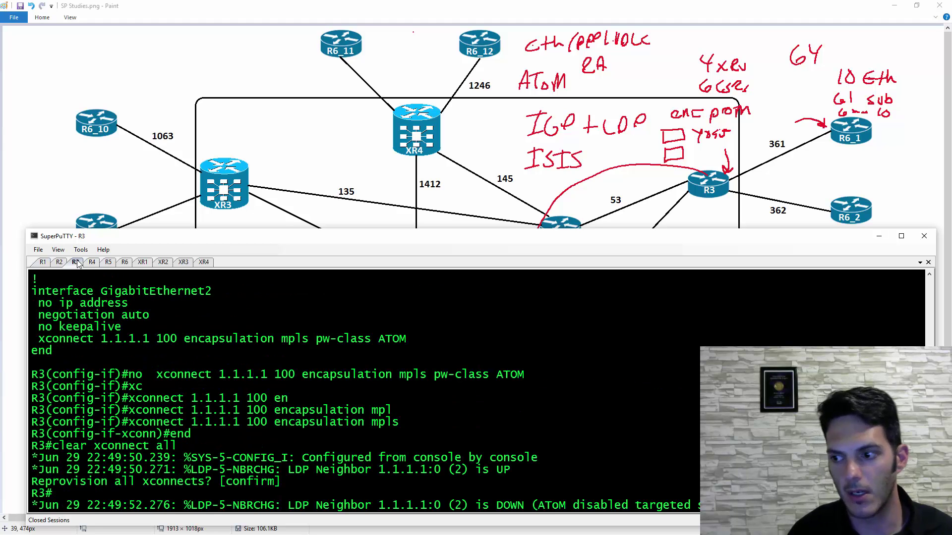
text(do clear xc )
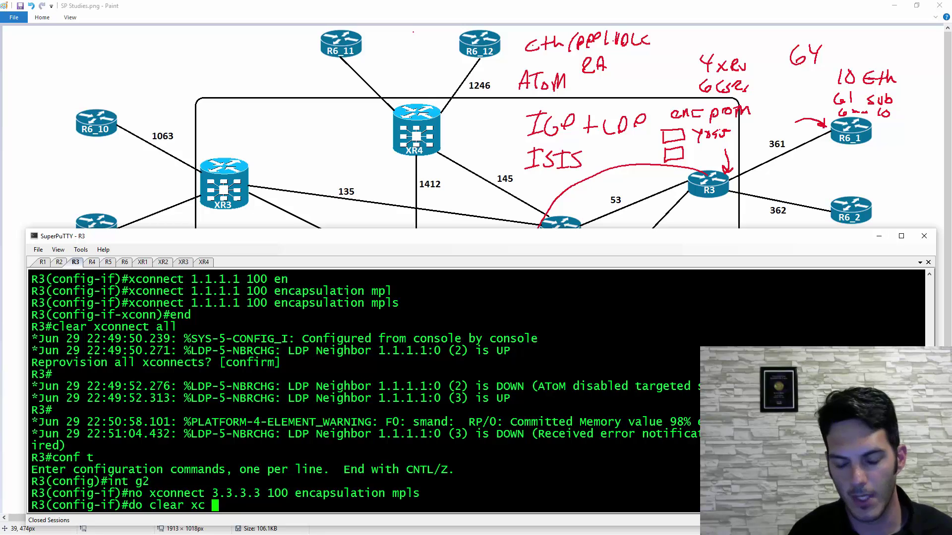
text(all)
key(Return)
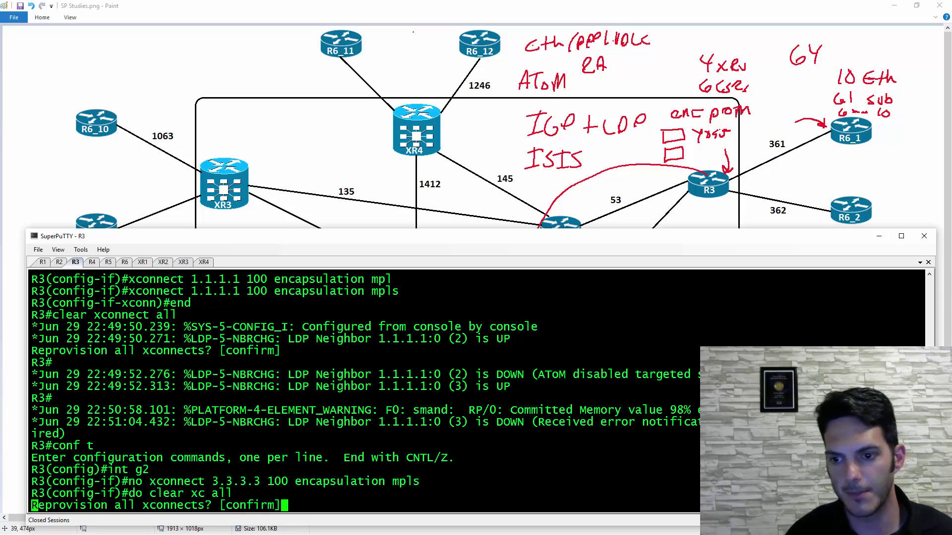
key(Return)
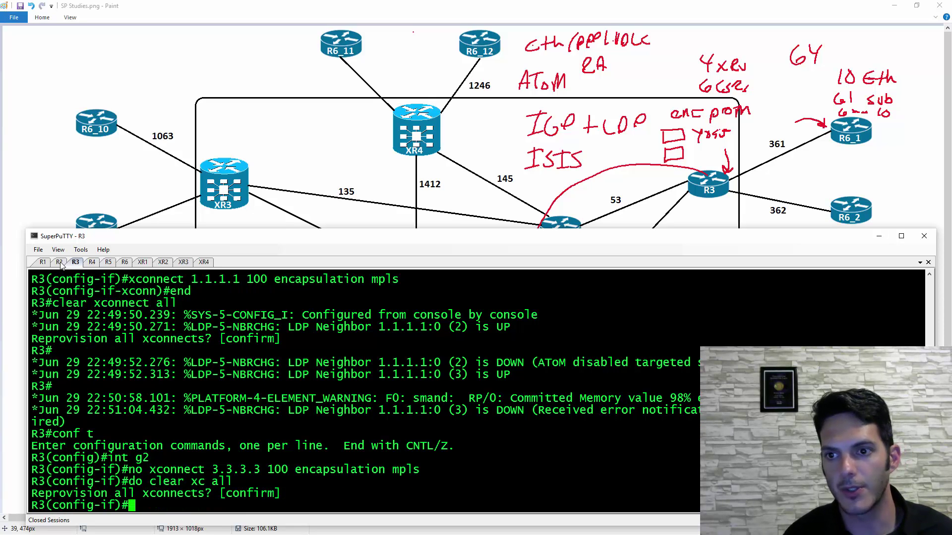
Switch to the R1 session and reprovision all of its xconnects with do clear xc all
click(44, 263)
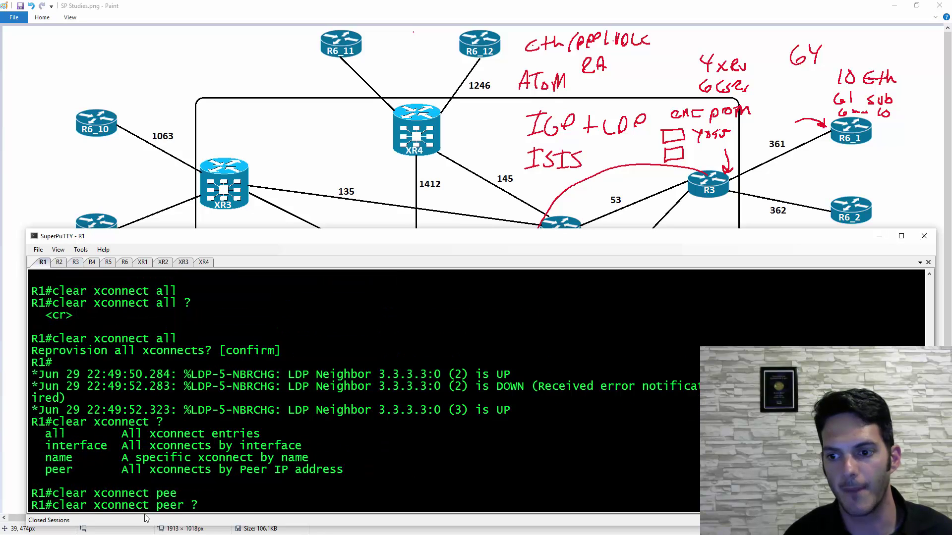
key(Return)
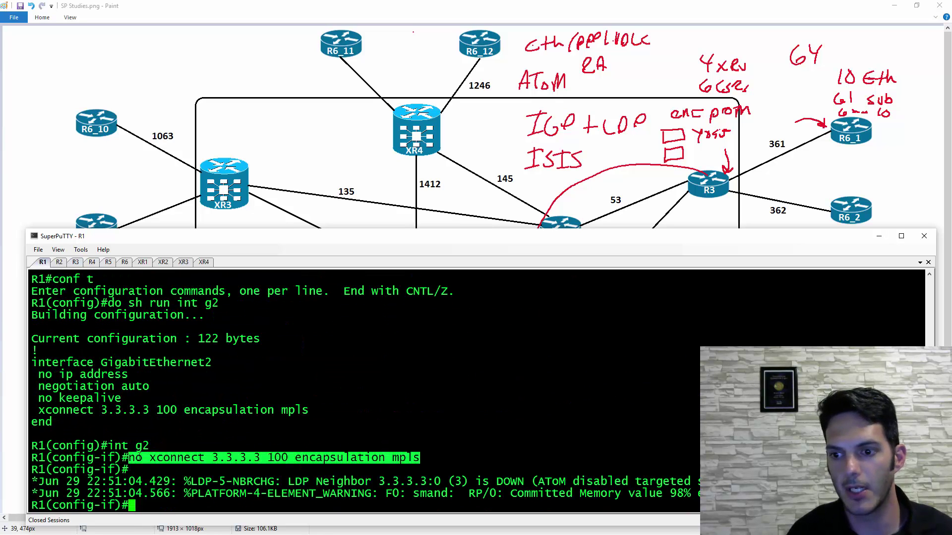
text(do clear xc all)
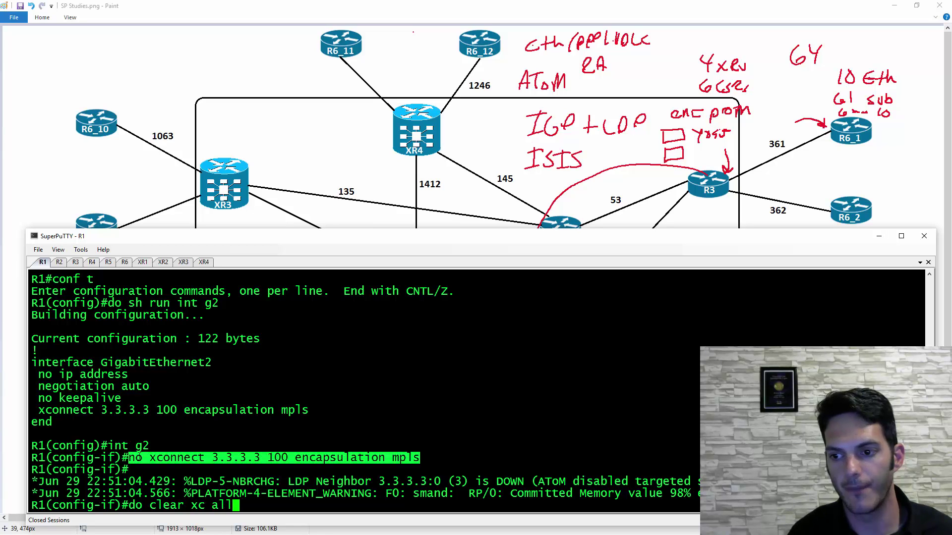
key(Return)
key(Return)
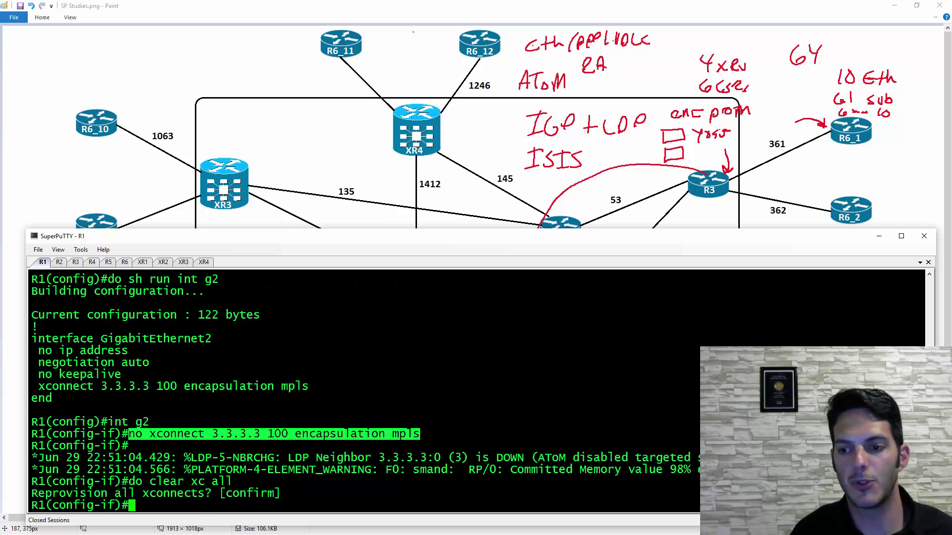
Check R1's pseudowire class in the running configuration and apply xconnect 3.3.3.3 100 pw-class ATOM under interface g2
text(do sh run | sec pseu)
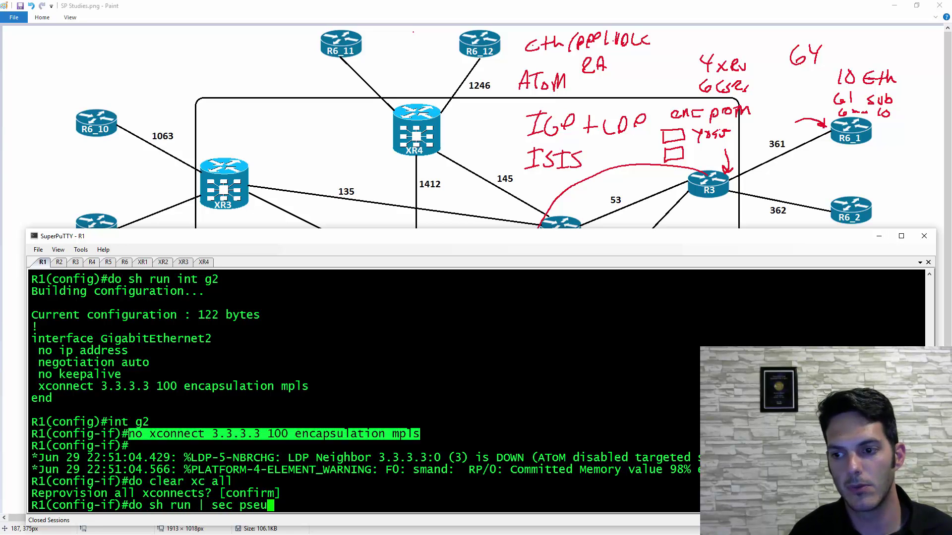
key(Return)
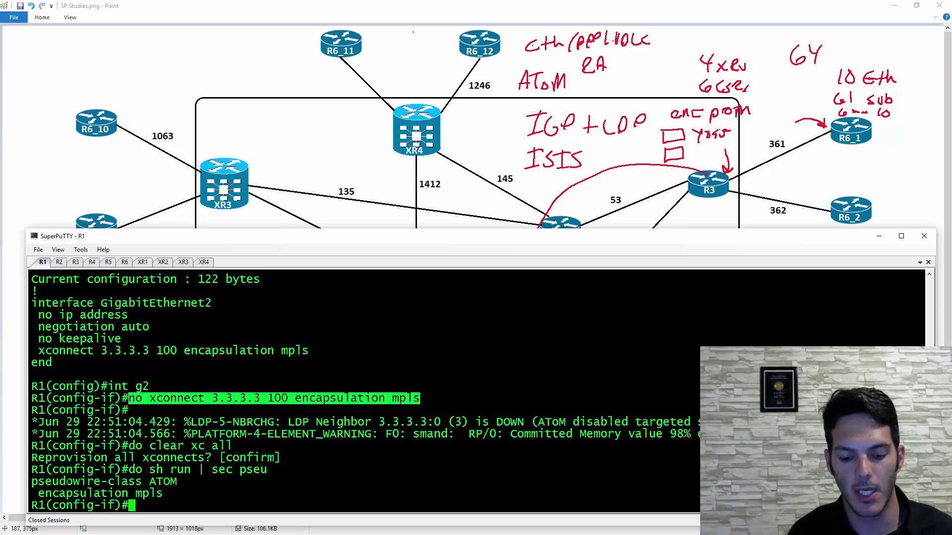
text(xc)
key(Tab)
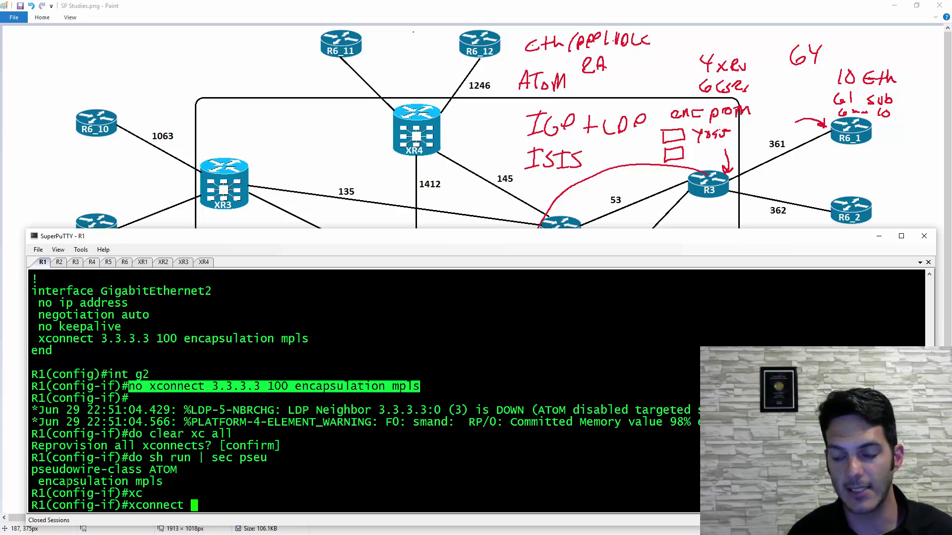
text(3.3.3.3 )
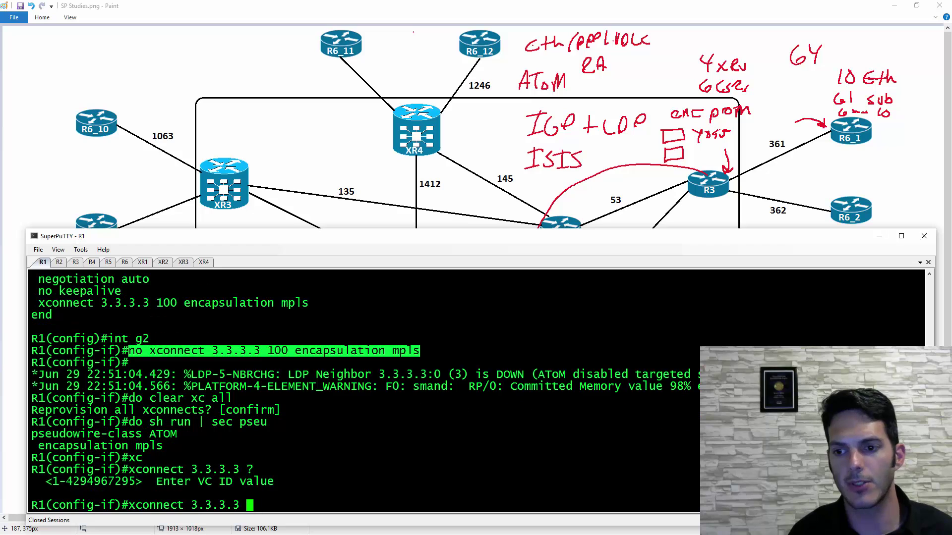
text(?100 )
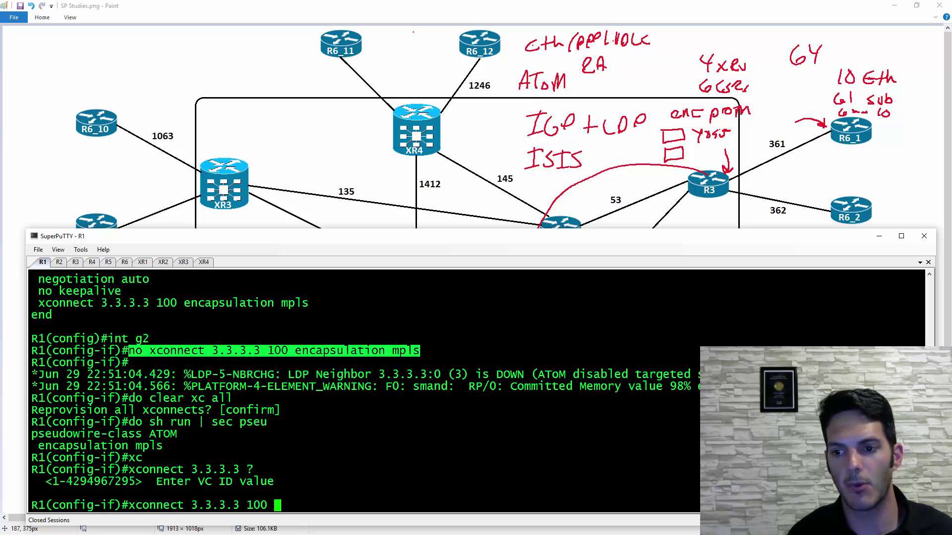
text(?pw)
key(Tab)
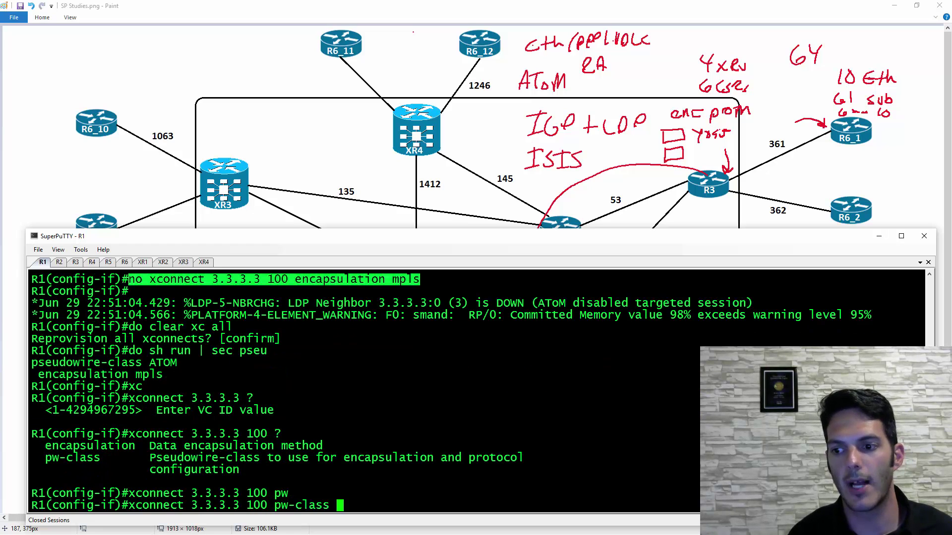
text(?ATOM ?)
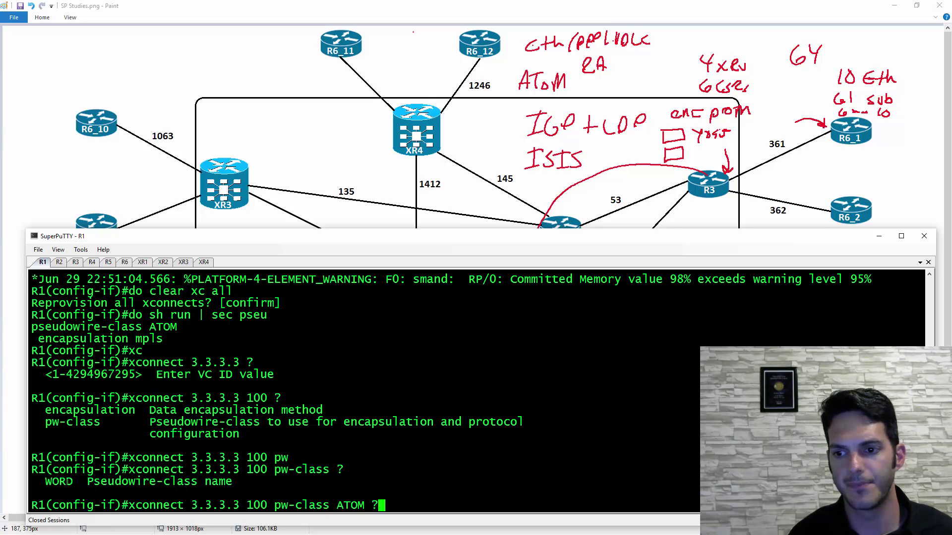
key(Return)
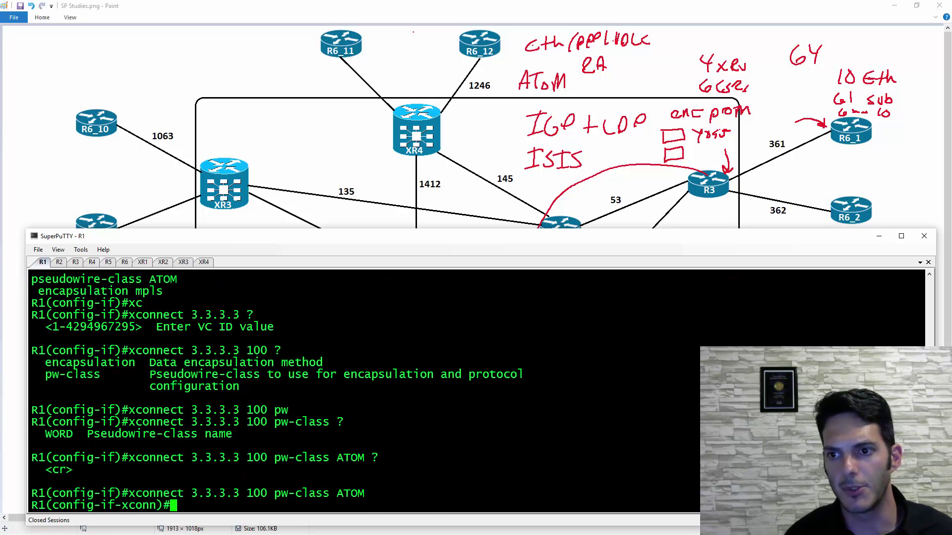
Apply xconnect 1.1.1.1 100 pw-class ATOM under interface g2 on R3 and exit configuration mode
click(76, 263)
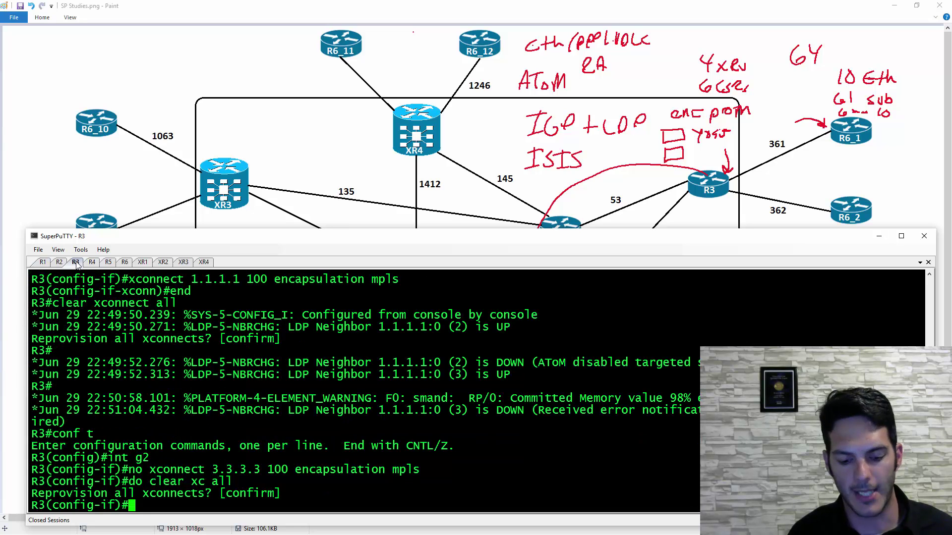
text(xc)
key(Tab)
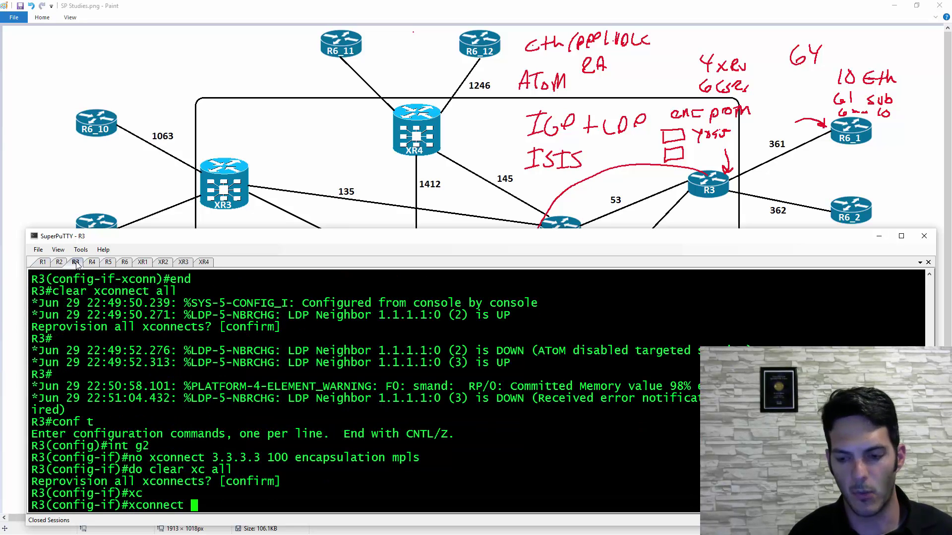
text(1.1.1.1 p)
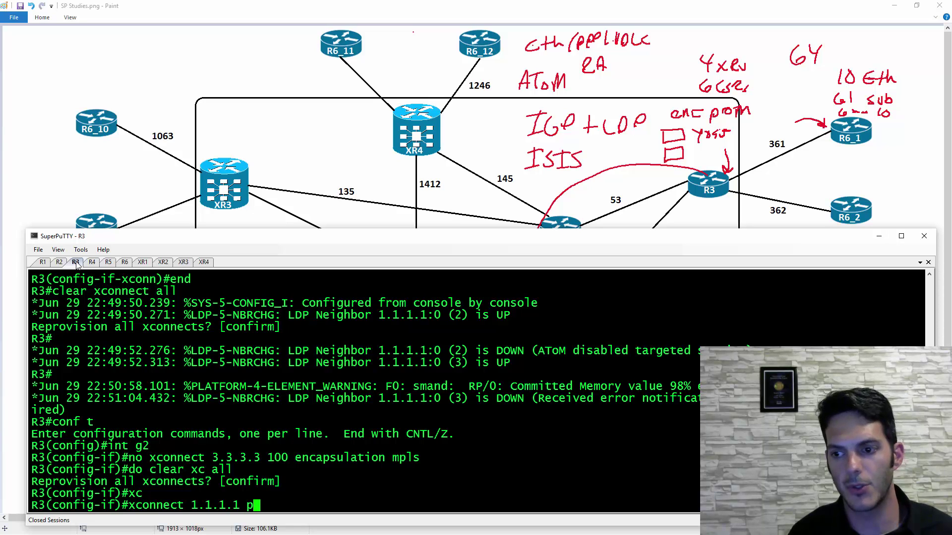
text(w)
key(Tab)
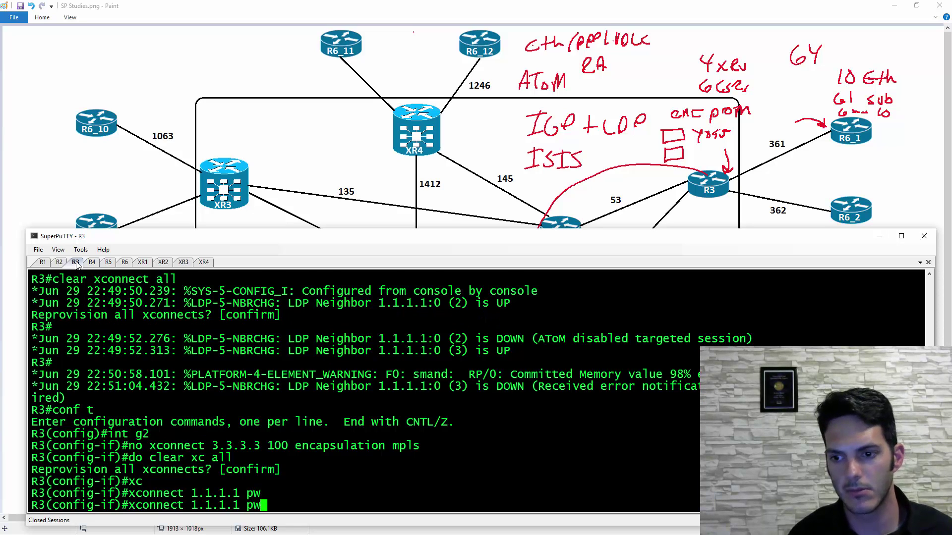
text(?)
key(BackSpace)
key(BackSpace)
text(?)
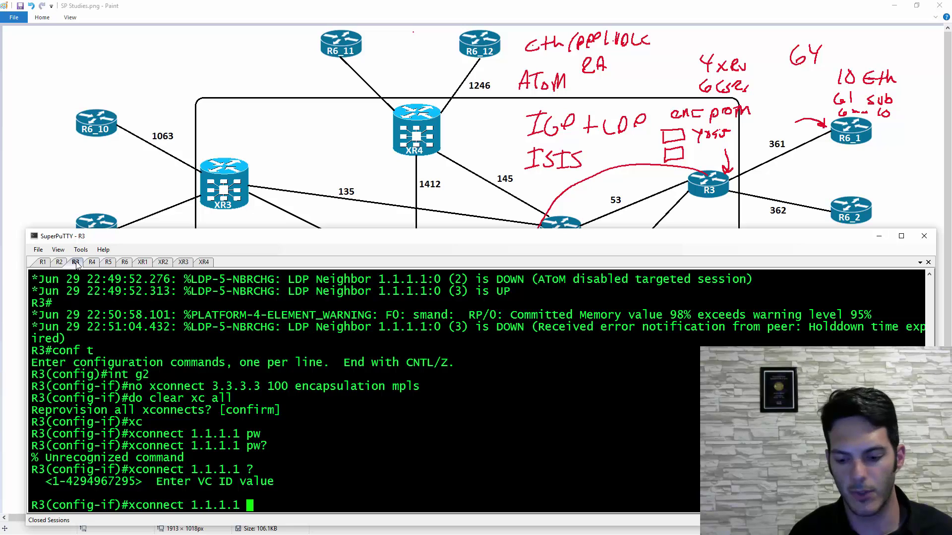
text(100 ?pw)
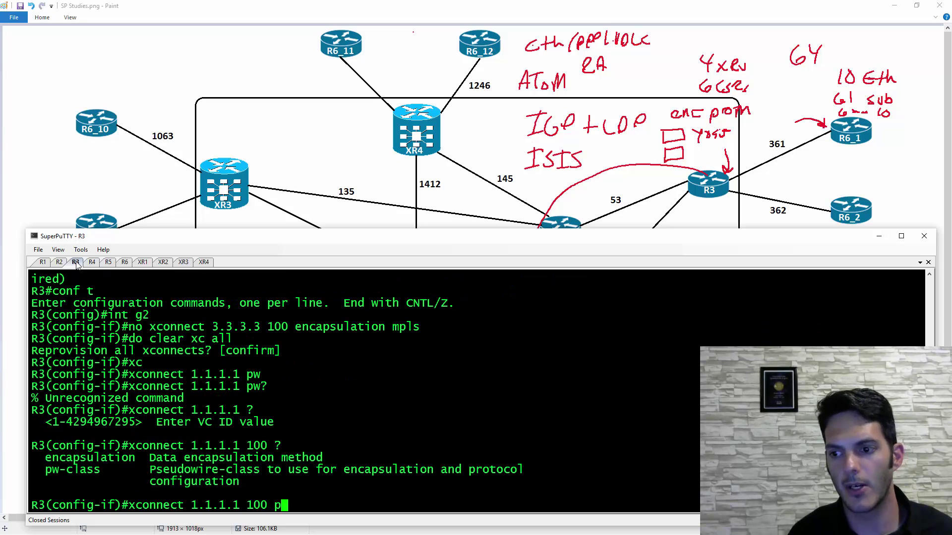
key(Tab)
text(?)
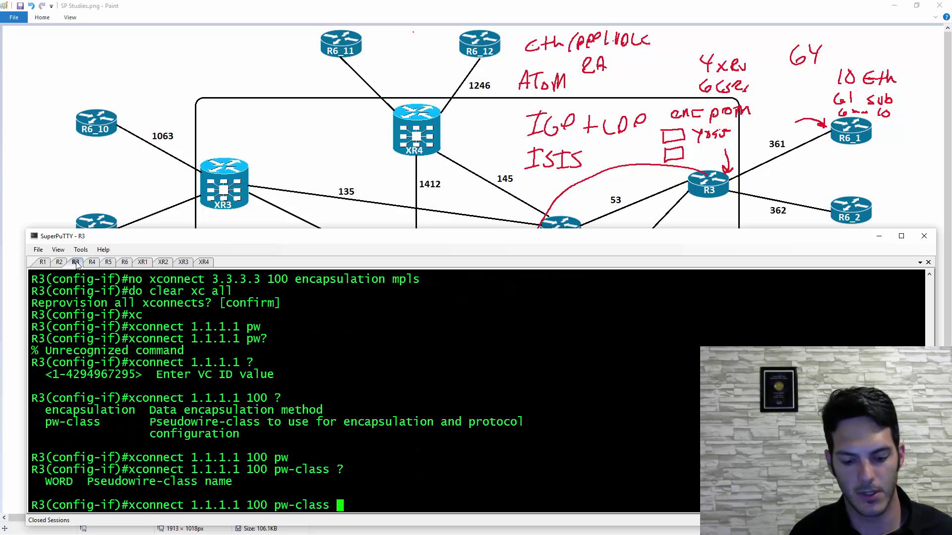
text(ATOM ?)
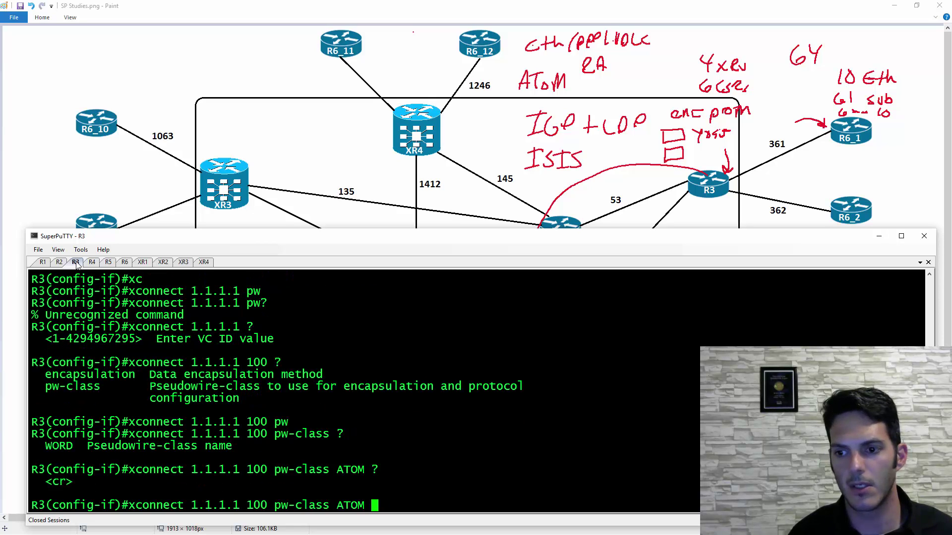
key(Return)
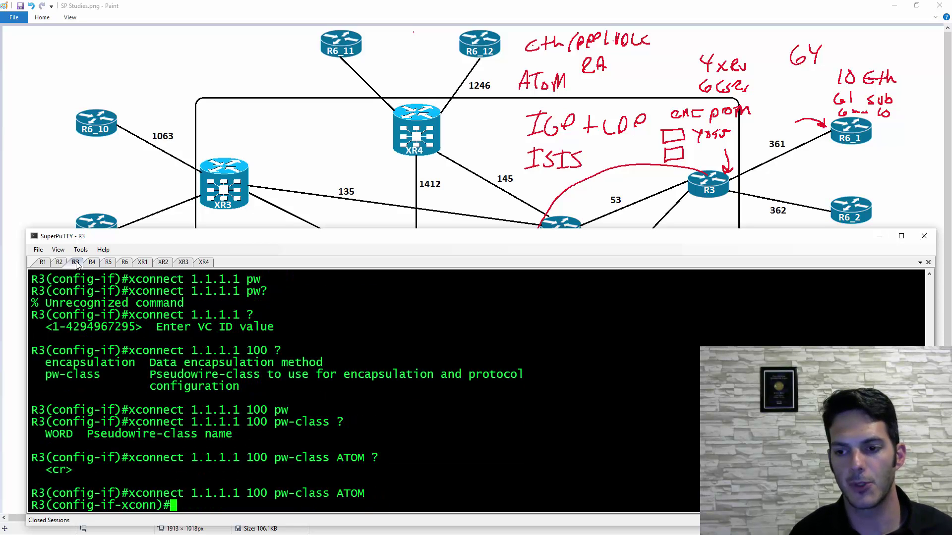
text(end)
key(Return)
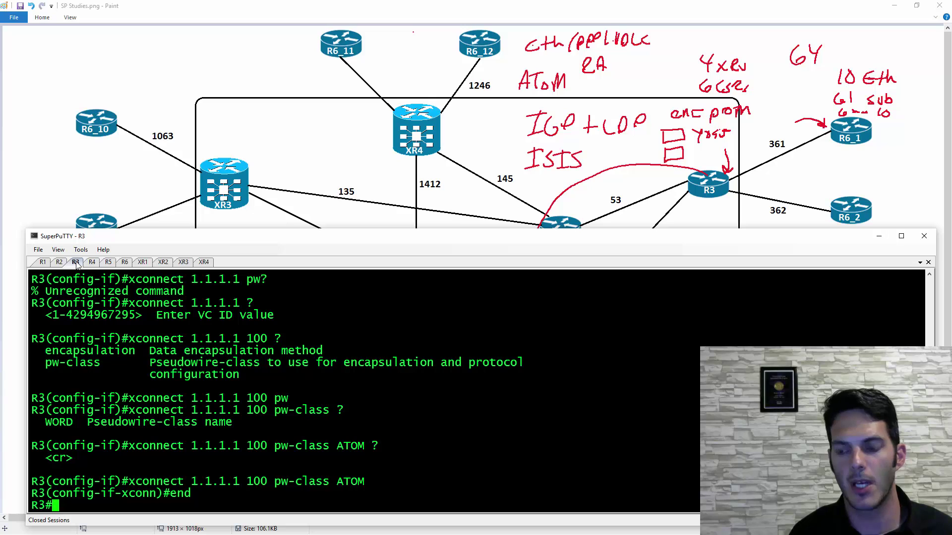
key(Return)
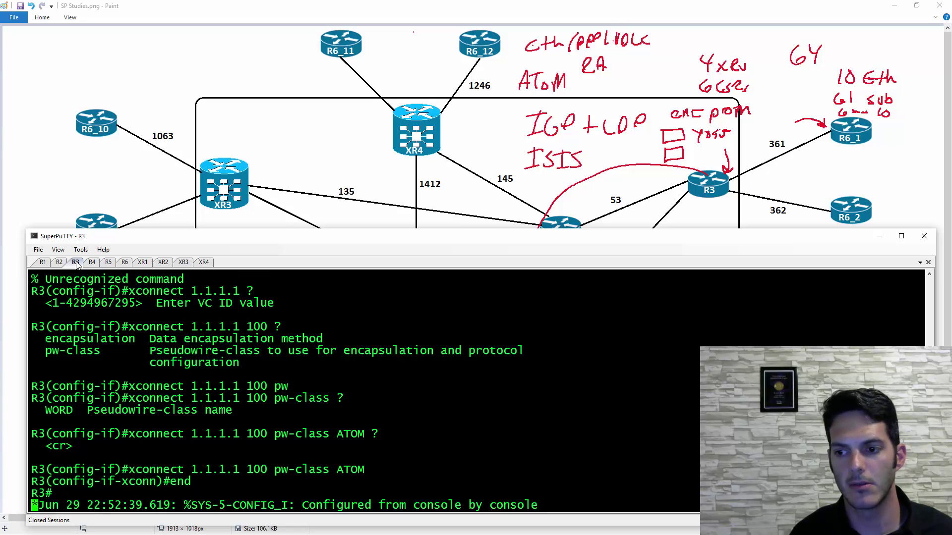
Display R3's xconnect status for peer 1.1.1.1 with VC ID 100
text(sh )
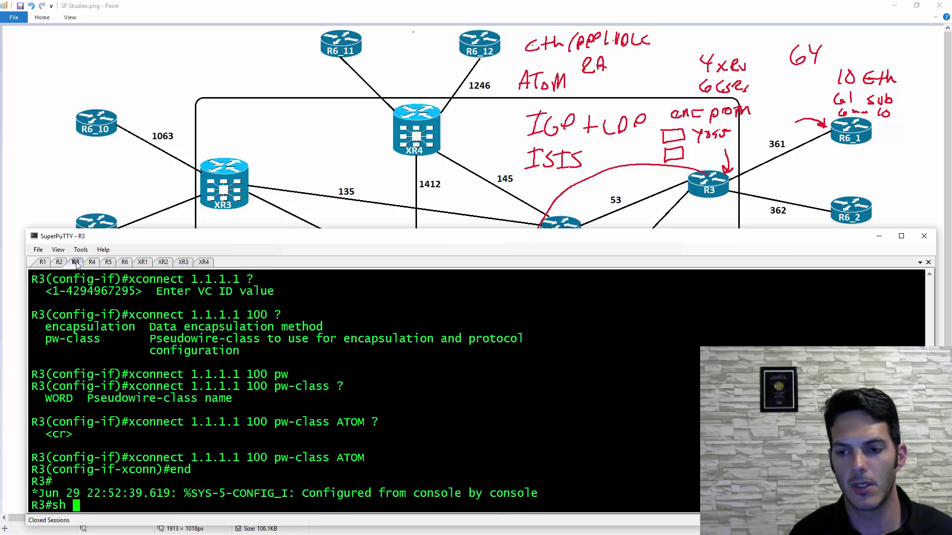
text(xc)
key(Tab)
text(pee)
key(Tab)
text(?)
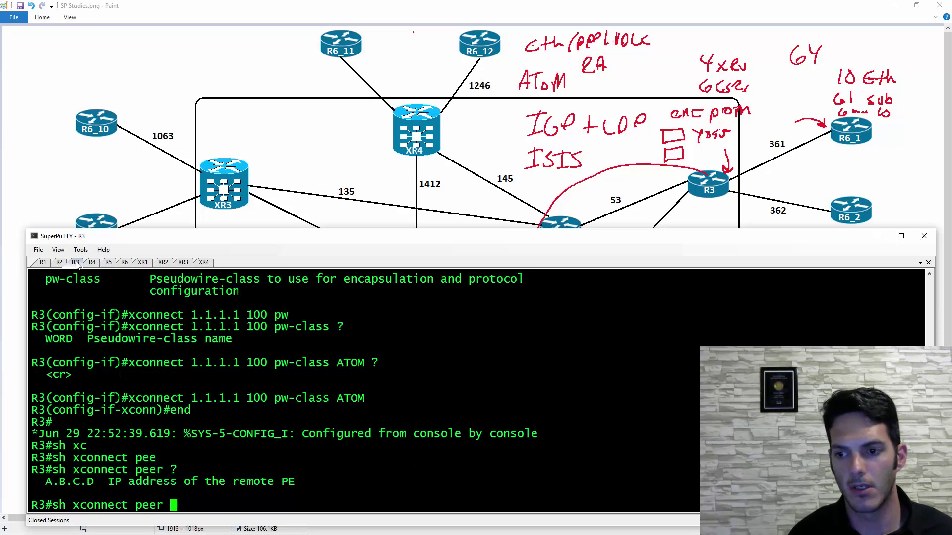
text(1.1.1.1 )
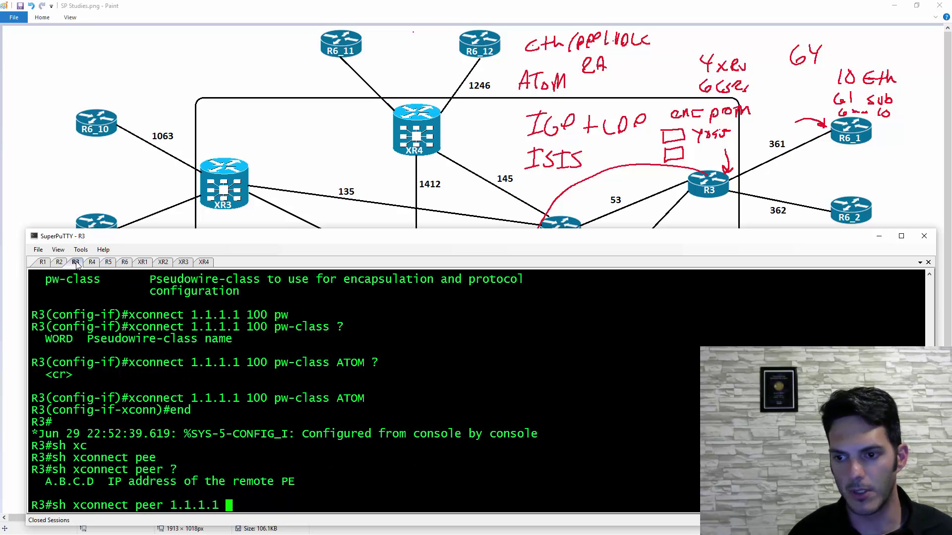
text(?vc)
key(Tab)
text(100)
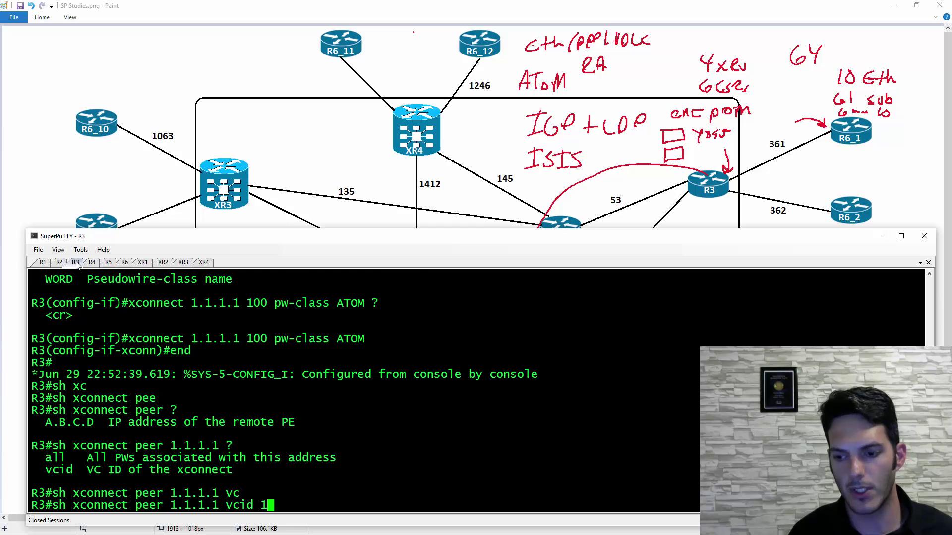
key(Return)
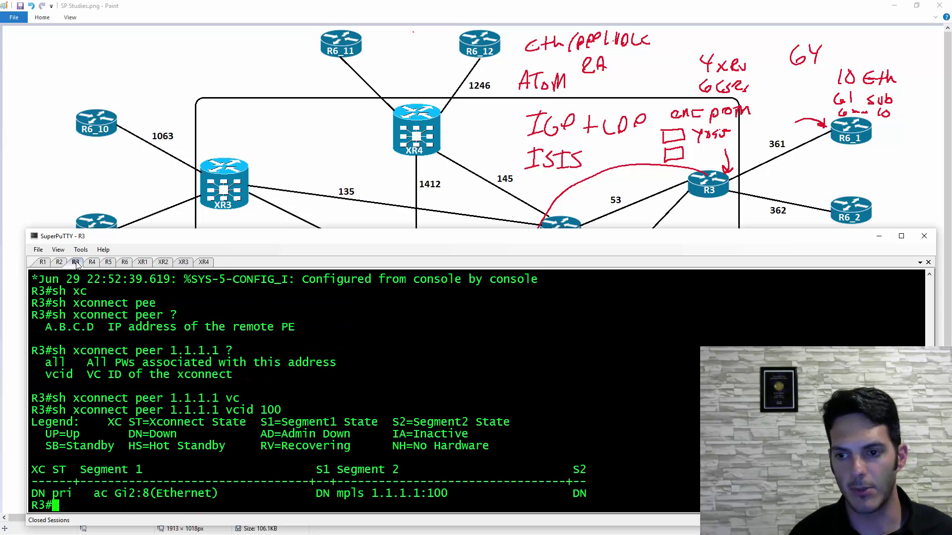
Reprovision all xconnects on R3 with clear xconnect all
text(clear xconnect all)
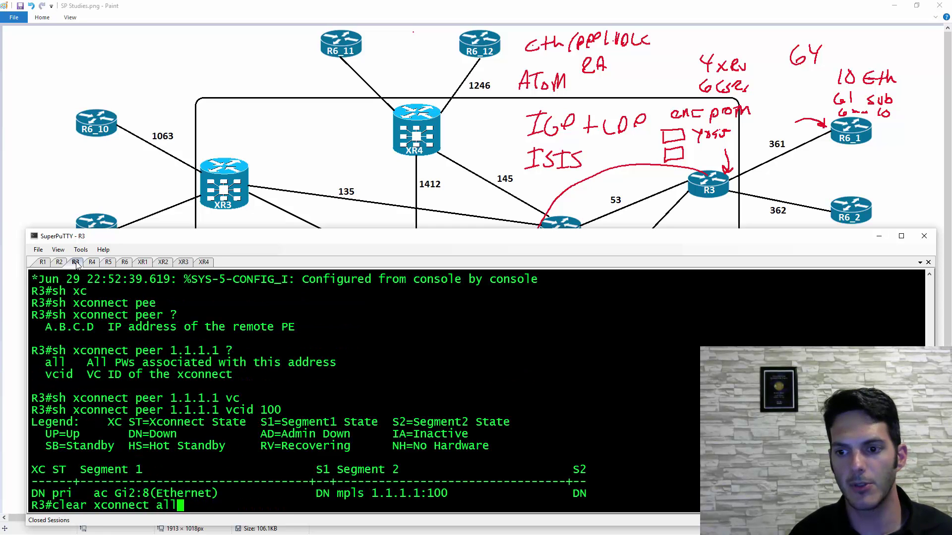
key(Return)
key(Return)
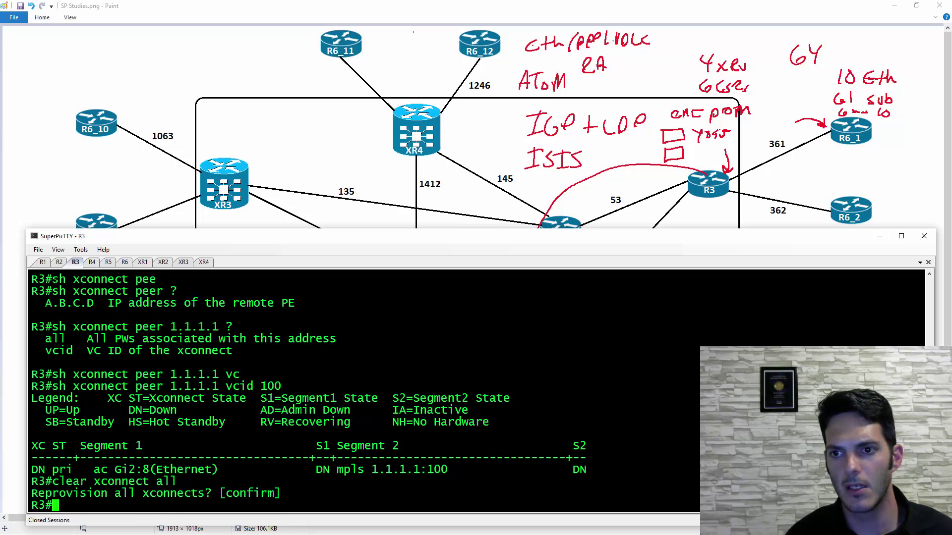
Return to the R1 session and end its xconnect configuration mode
click(41, 264)
key(Return)
text(end)
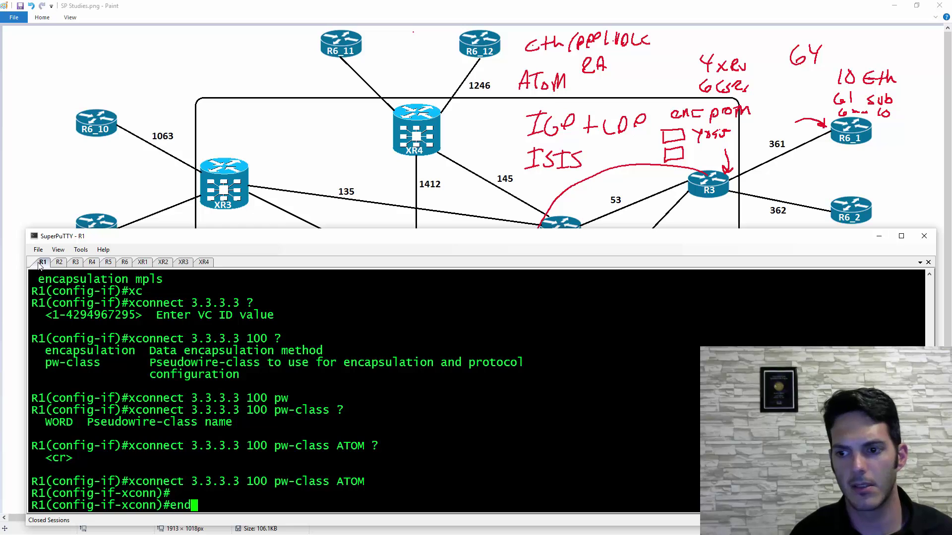
key(Return)
key(Up)
key(Up)
key(Return)
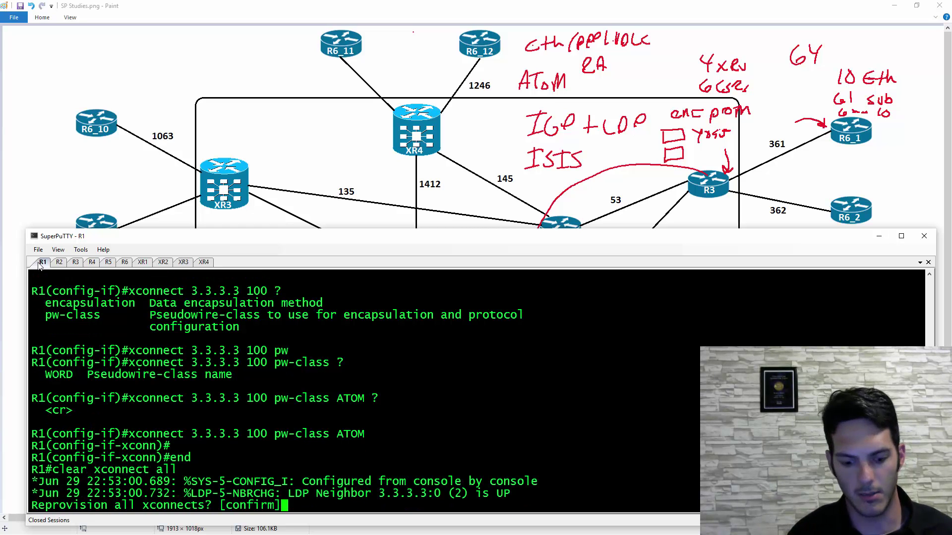
key(ctrl+c)
Recall and run sh xconnect peer 3.3.3.3 vcid 100 on R1 to check the pseudowire status
key(Up)
key(Up)
key(Up)
key(Up)
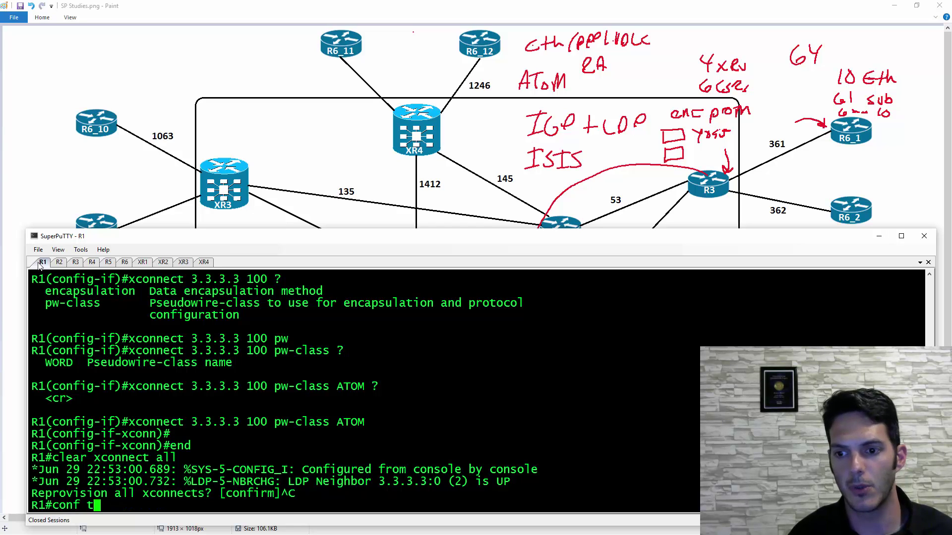
key(Down)
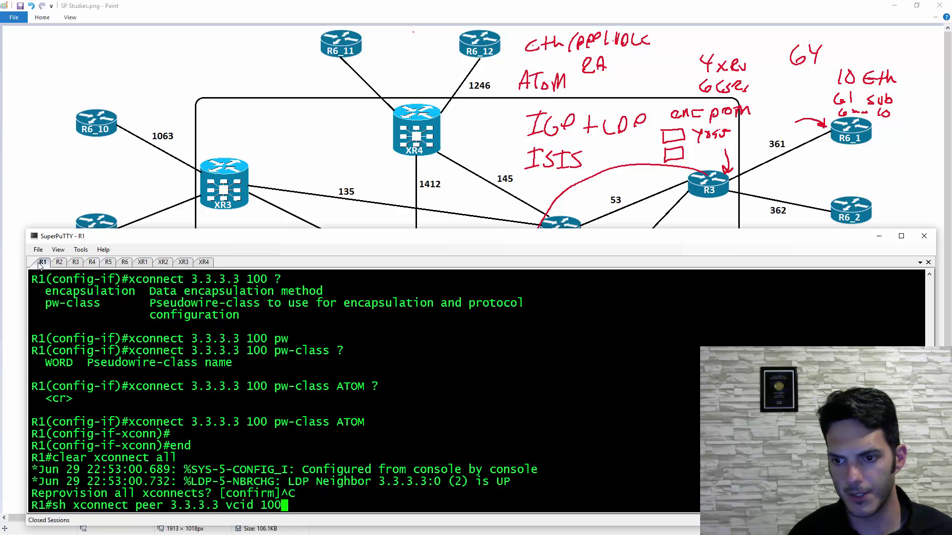
key(Return)
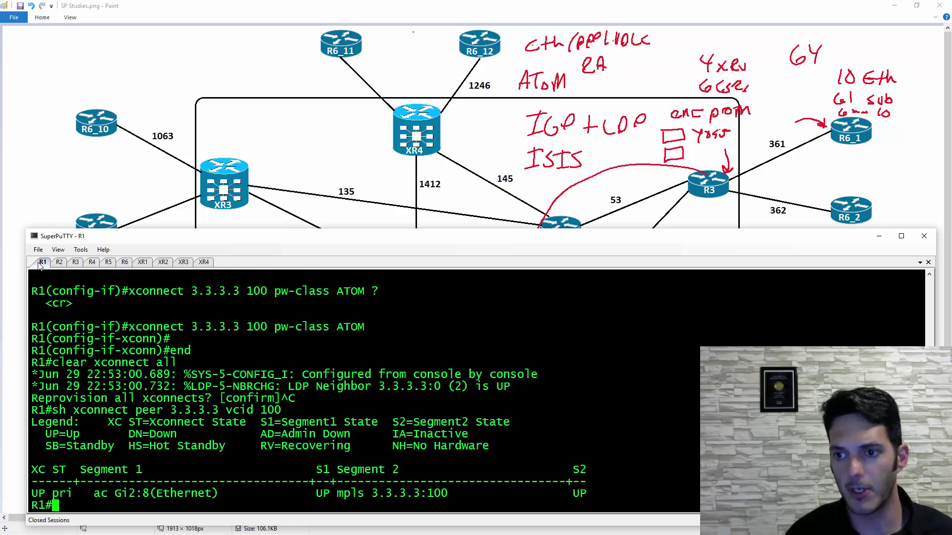
Display the routing table of VRF R6_1 on R6 with sh ip route vrf R6_1
click(125, 262)
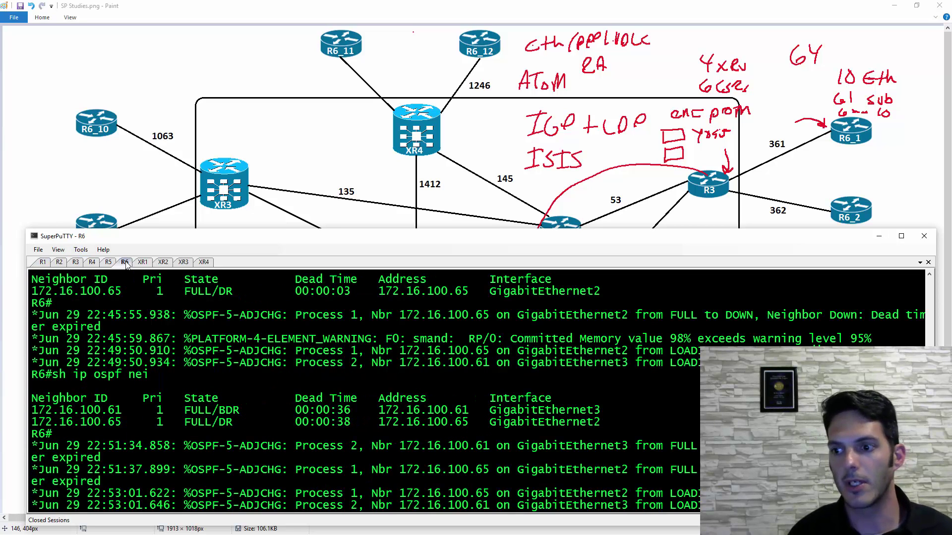
key(Return)
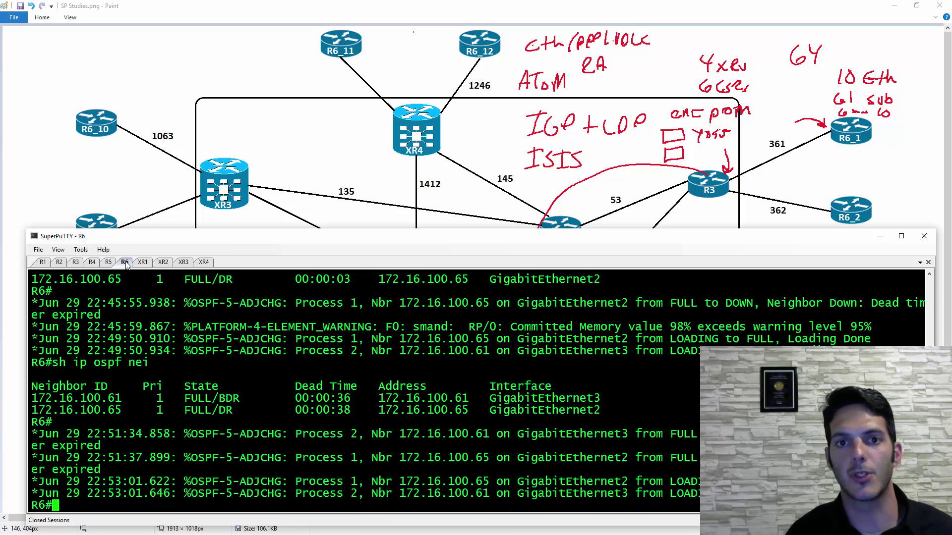
text(s)
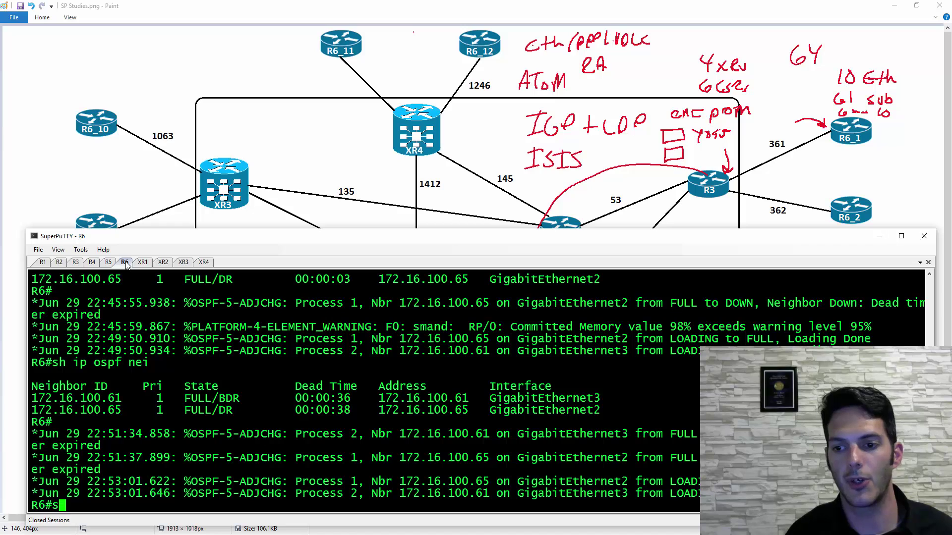
text(h ip route vr)
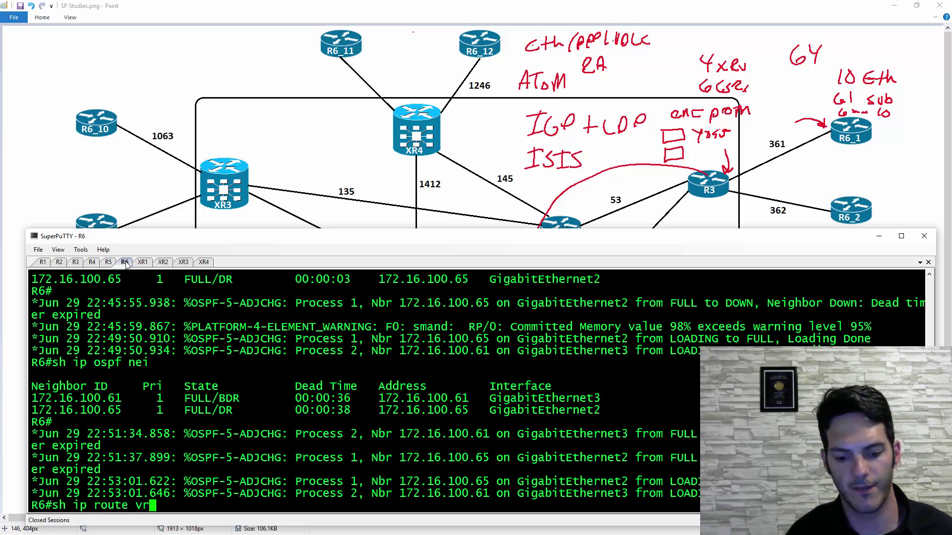
text(f R6_1)
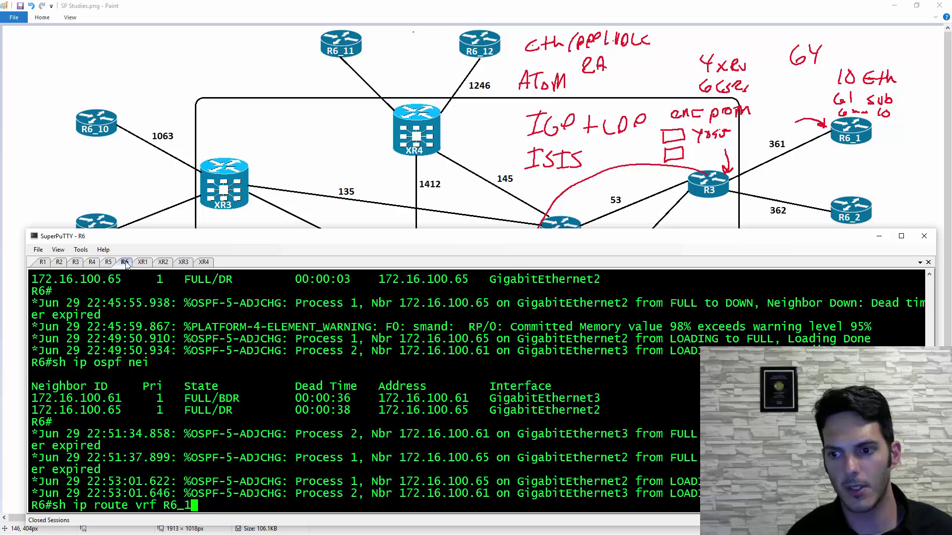
key(Return)
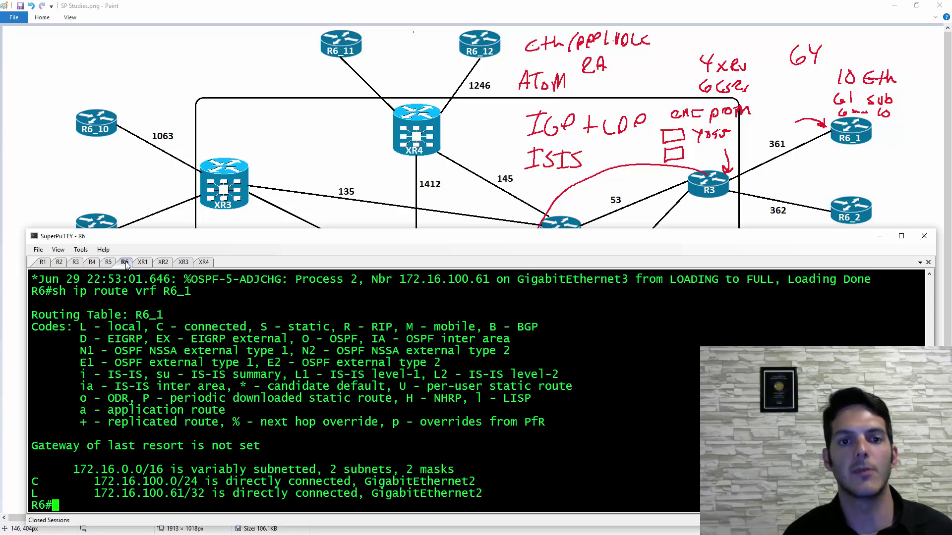
Return to the R1 session and list the available options of sh l2vpn and sh l2vpn service
click(45, 265)
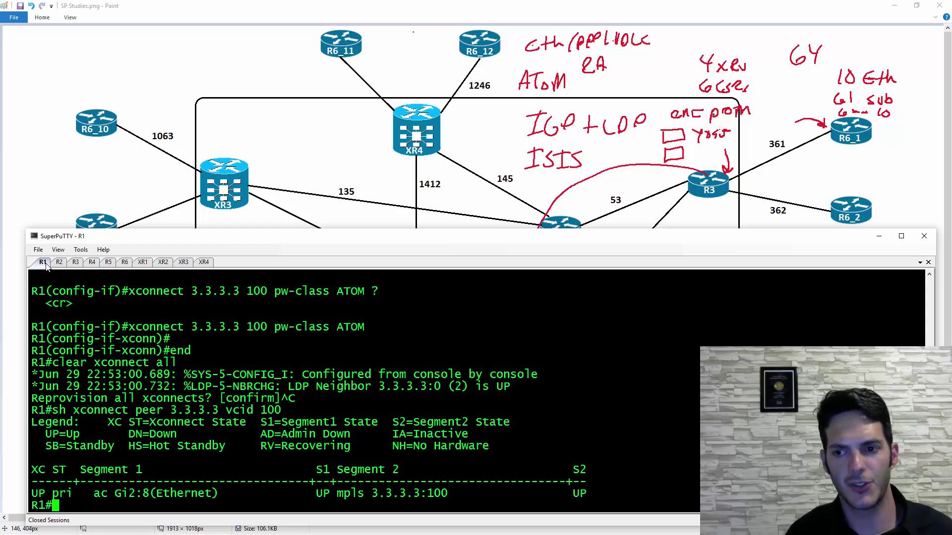
text(sh l2v)
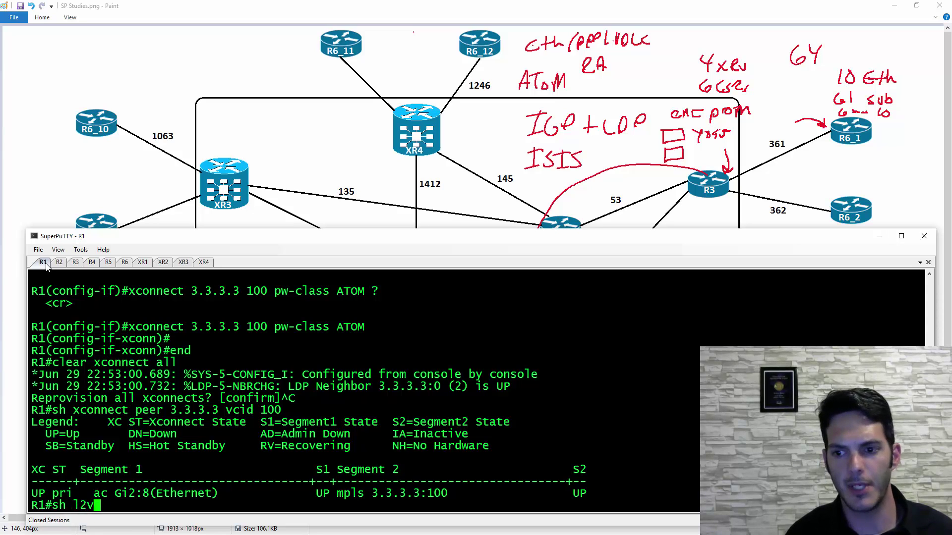
key(Tab)
text(?ser)
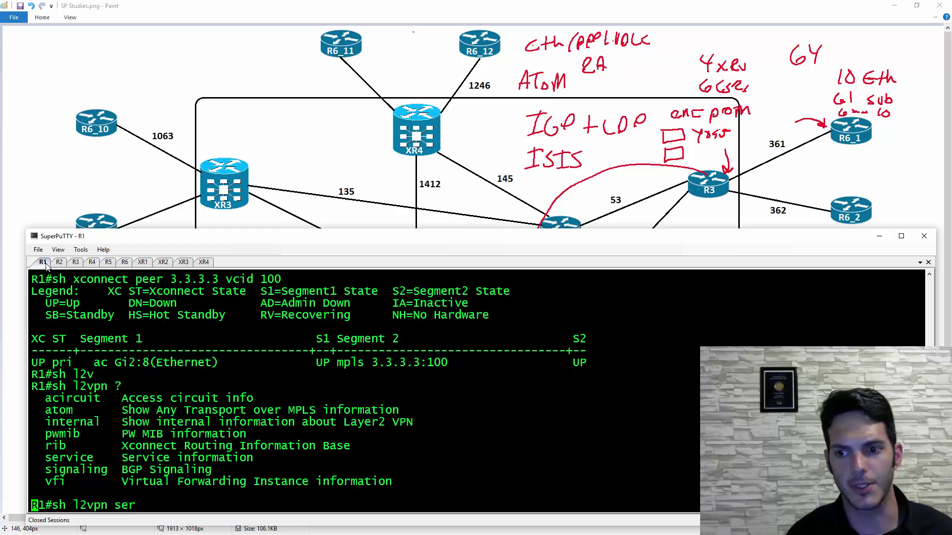
key(Tab)
text(?)
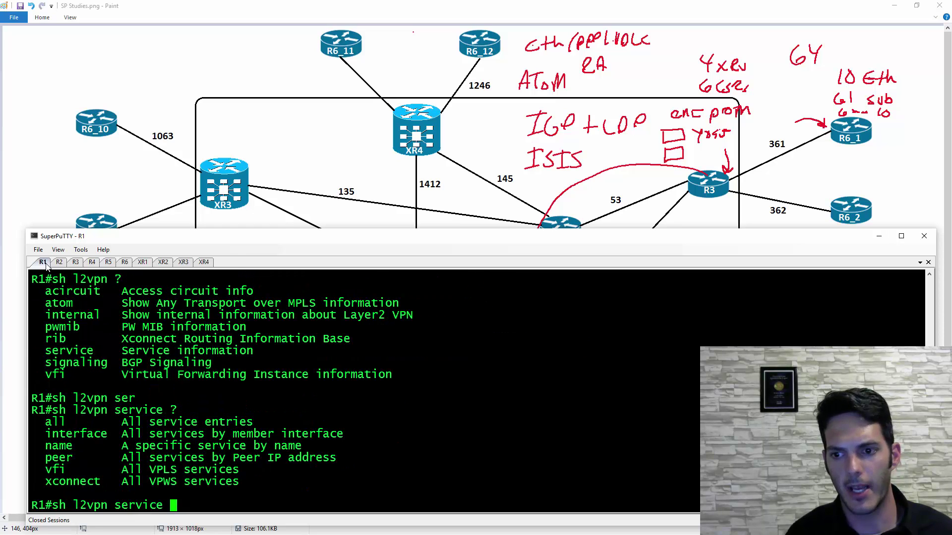
Try ATOM directly after sh l2vpn service, replace it with the name keyword and list the options that follow
text(ATOM ?)
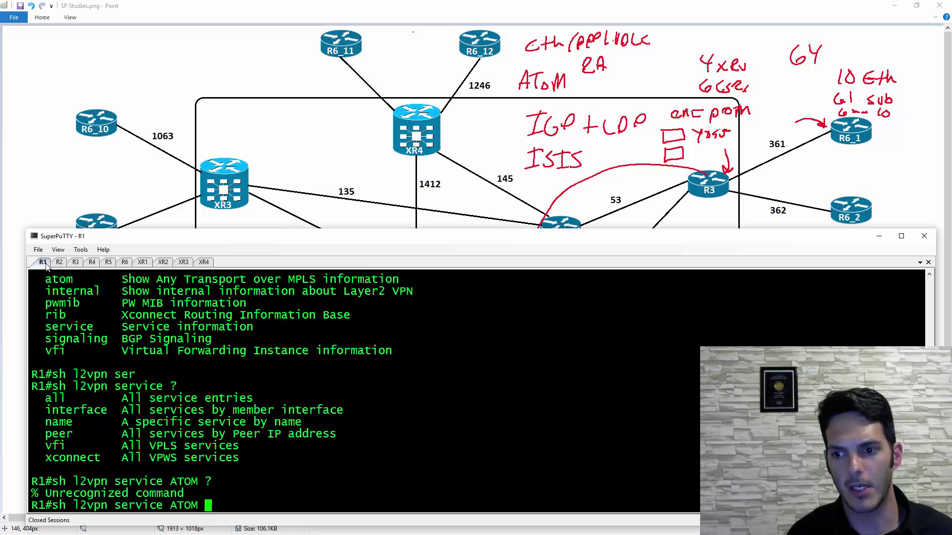
key(BackSpace)
key(BackSpace)
key(BackSpace)
key(BackSpace)
key(BackSpace)
key(BackSpace)
text(na)
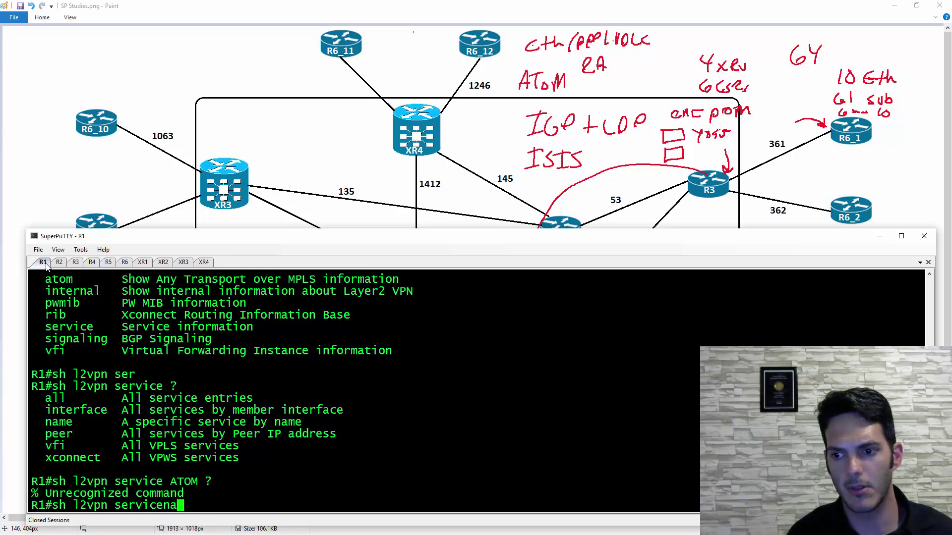
key(BackSpace)
key(BackSpace)
text(nam)
key(Tab)
text(?)
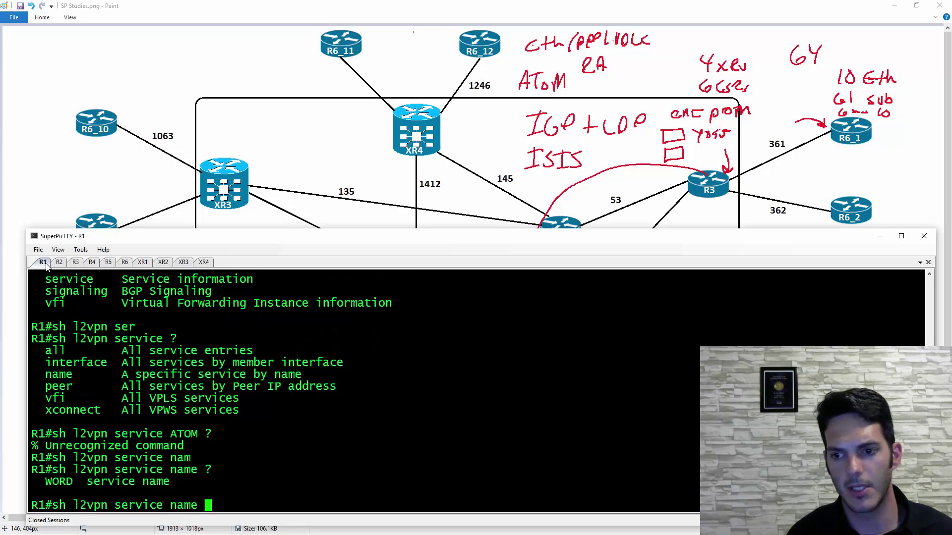
Check the options of sh l2vpn service name ATOM and run the command on R1
text(ATPOM)
key(BackSpace)
key(BackSpace)
key(BackSpace)
text(O)
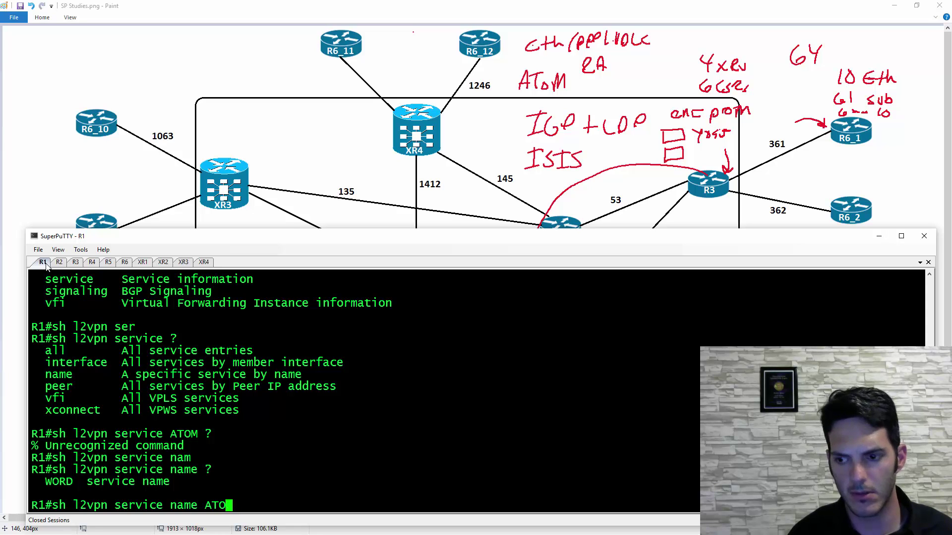
text(M ?)
key(Return)
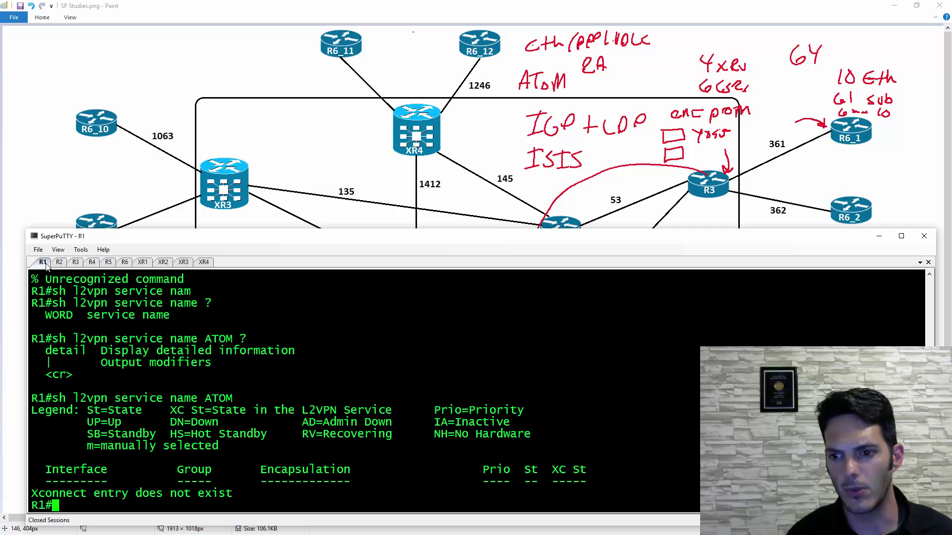
Recall the last command, shorten it to sh l2vpn and list its options
key(Up)
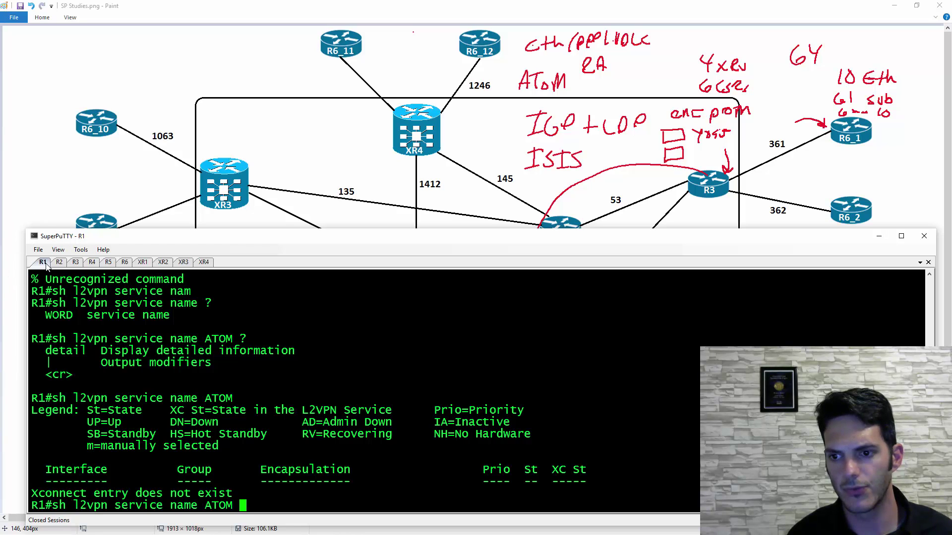
key(BackSpace)
key(BackSpace)
key(BackSpace)
key(BackSpace)
key(BackSpace)
key(BackSpace)
key(BackSpace)
key(BackSpace)
key(BackSpace)
key(BackSpace)
key(BackSpace)
key(BackSpace)
key(BackSpace)
key(BackSpace)
key(BackSpace)
key(BackSpace)
key(BackSpace)
key(BackSpace)
text(?)
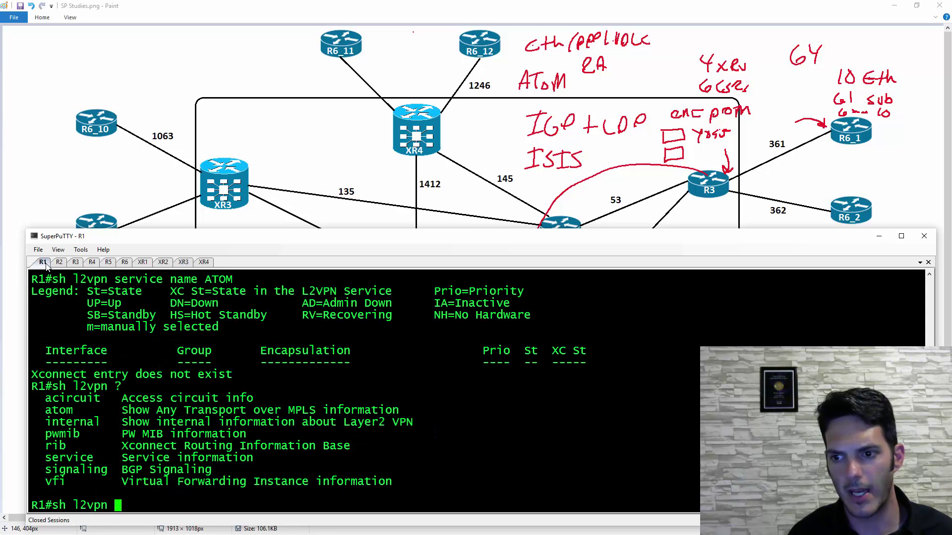
List the options of sh l2vpn atom and of its vc keyword
text(atom)
key(Tab)
text(?)
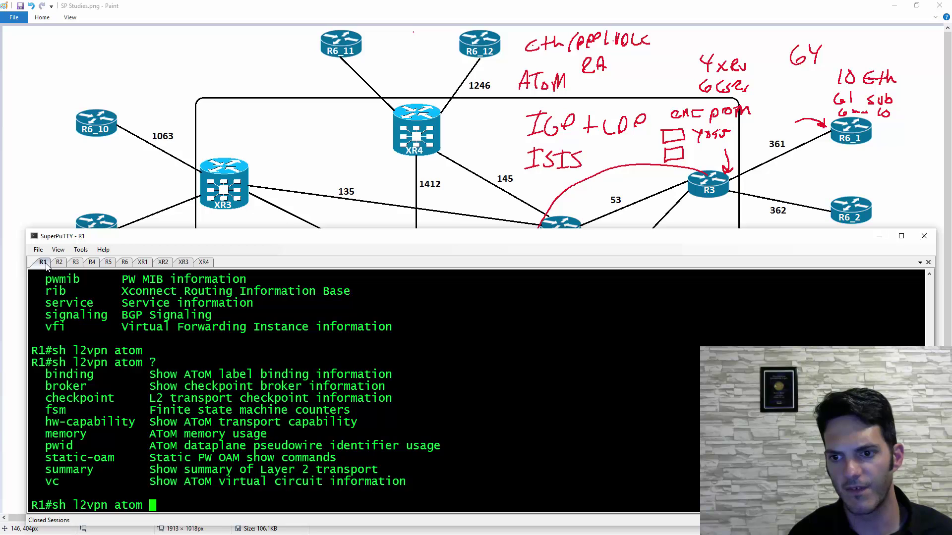
text(vc)
key(Tab)
text(?)
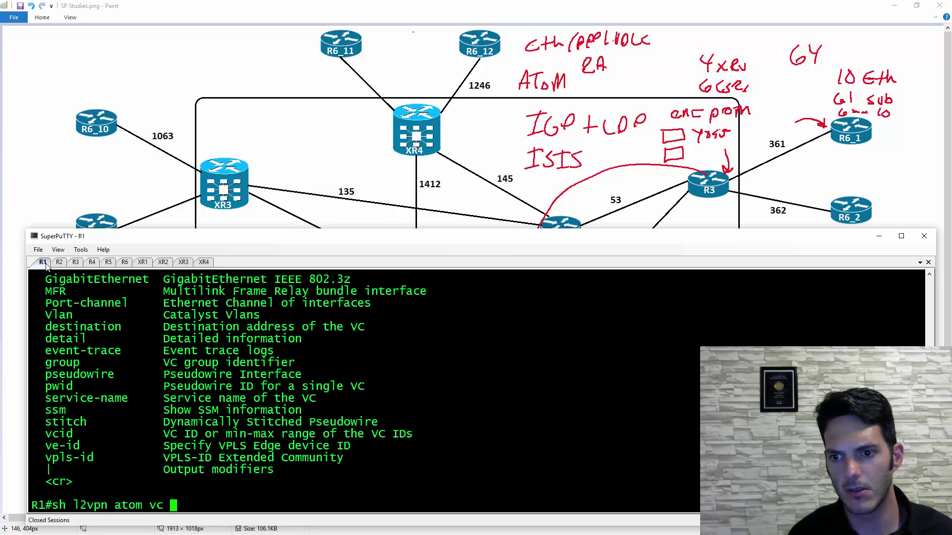
text(100 )
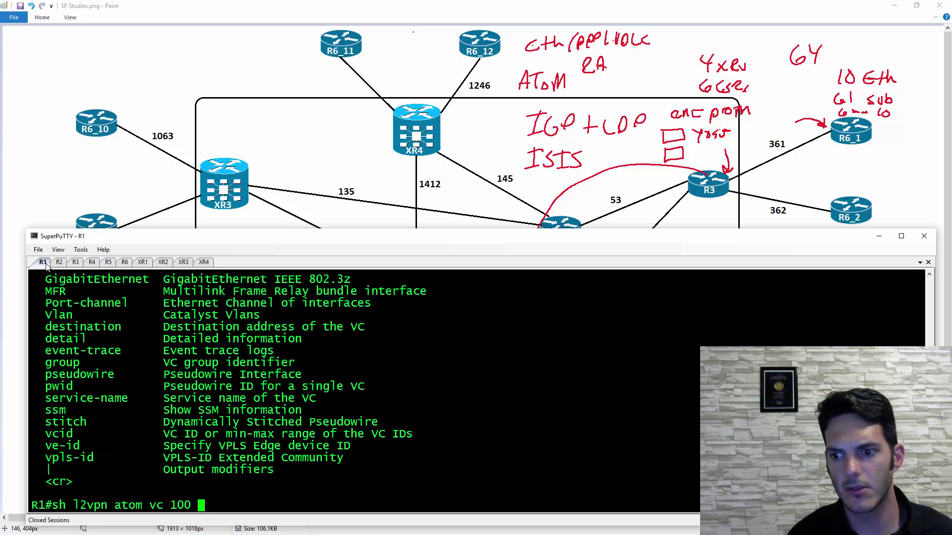
text(?)
key(BackSpace)
key(BackSpace)
key(BackSpace)
key(BackSpace)
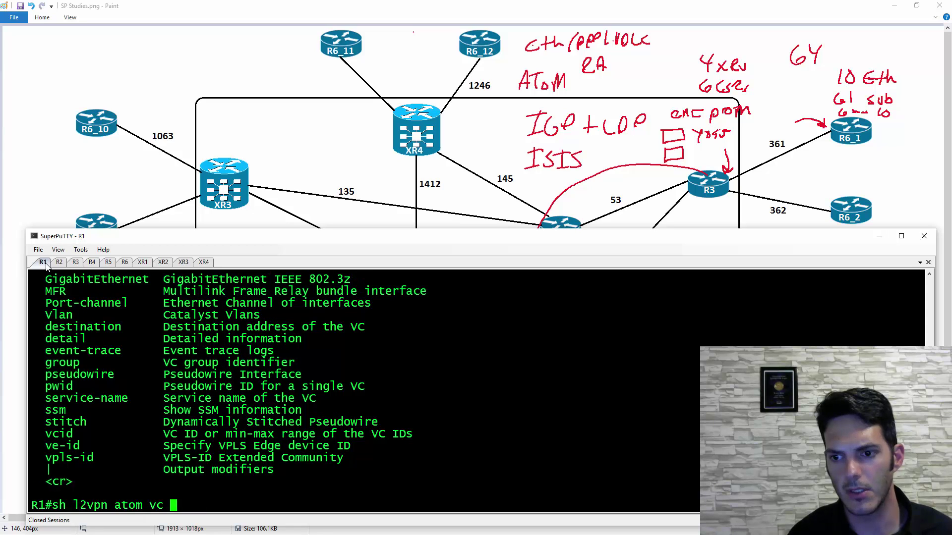
key(BackSpace)
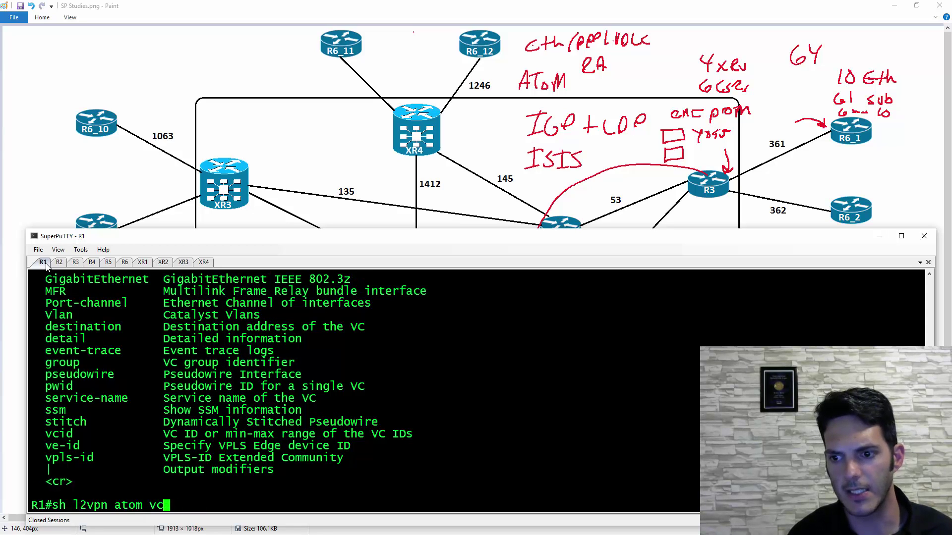
key(Tab)
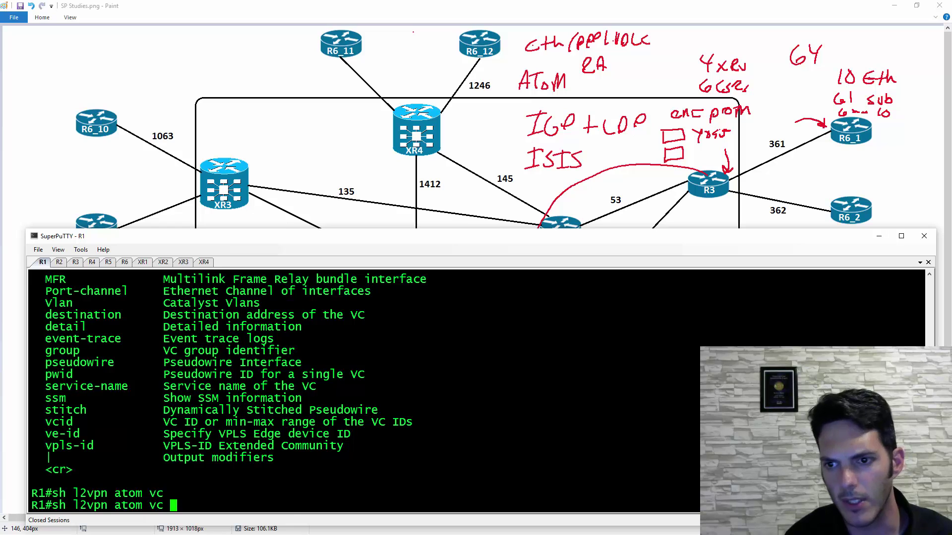
text(100 ?)
key(Tab)
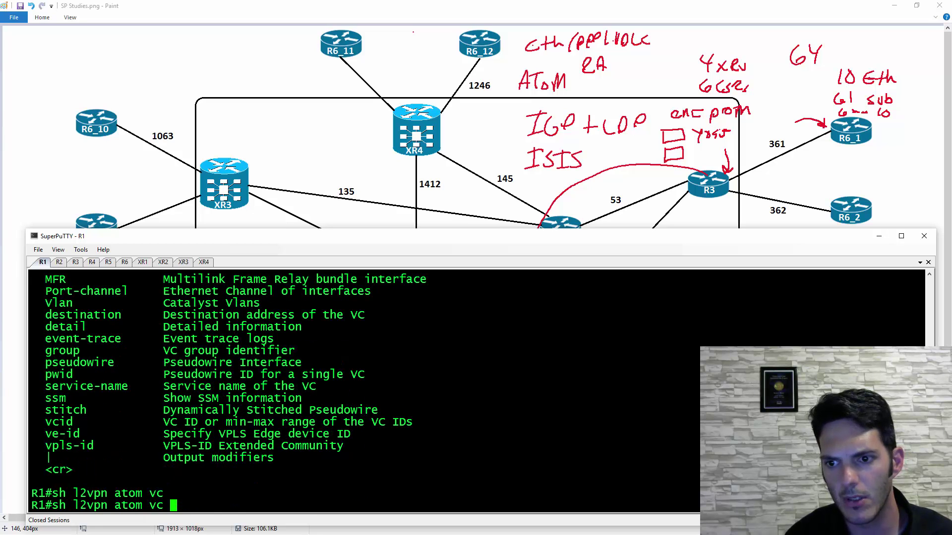
Replace the unfinished l2vpn atom vc part of the show command with mpls
key(BackSpace)
key(BackSpace)
key(BackSpace)
key(BackSpace)
key(BackSpace)
key(BackSpace)
key(BackSpace)
key(BackSpace)
key(BackSpace)
key(BackSpace)
key(BackSpace)
key(BackSpace)
key(BackSpace)
key(BackSpace)
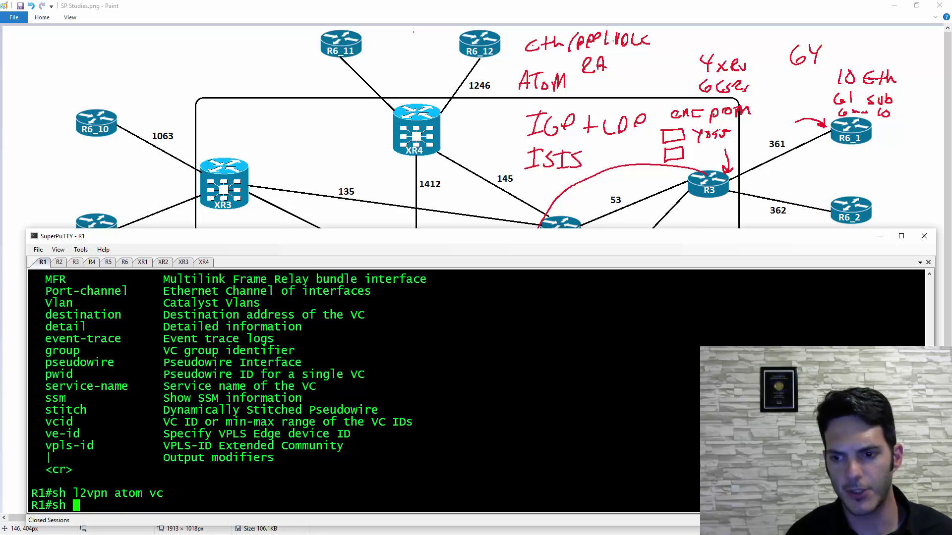
text(mls)
key(Tab)
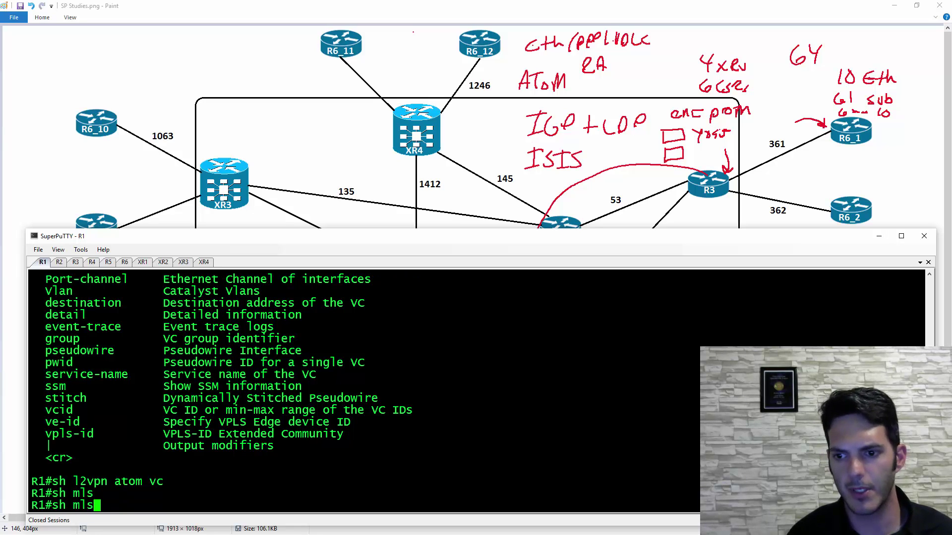
key(BackSpace)
key(BackSpace)
text(pls)
key(Tab)
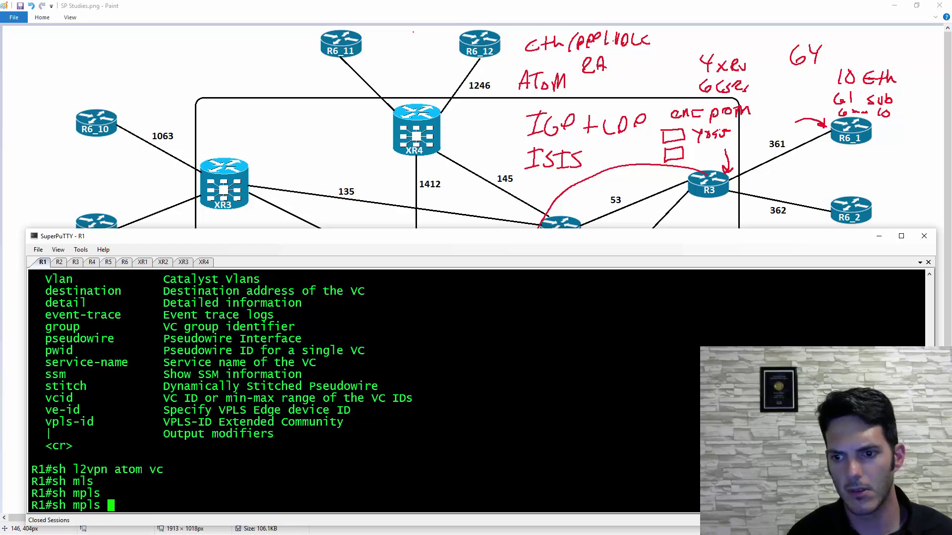
Look through the sh mpls and l2transport options and run sh mpls l2transport vc on R1
text(?l2t)
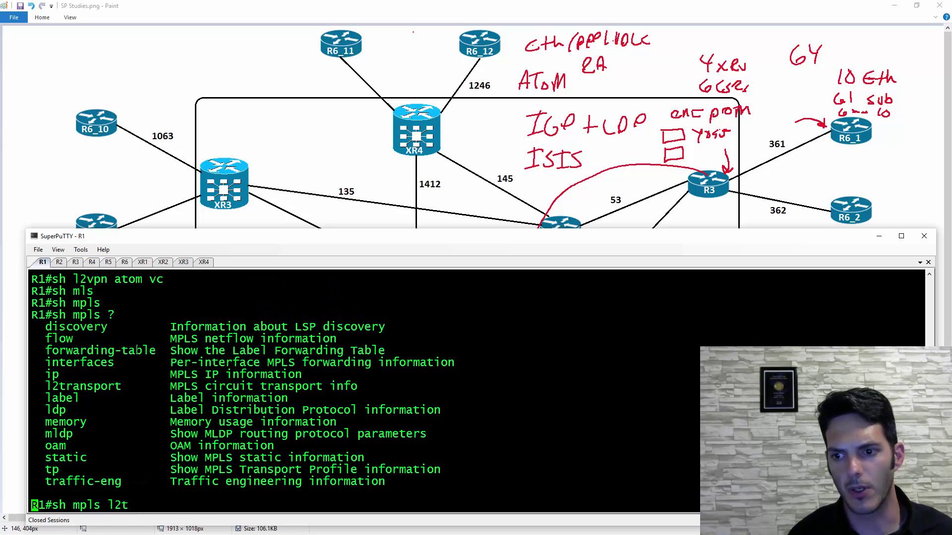
key(Tab)
text(?)
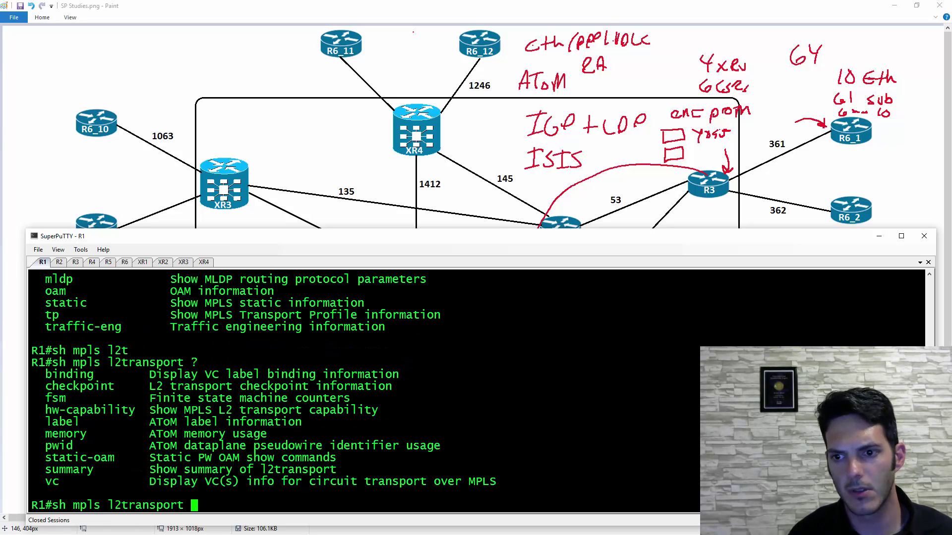
text(vc ?)
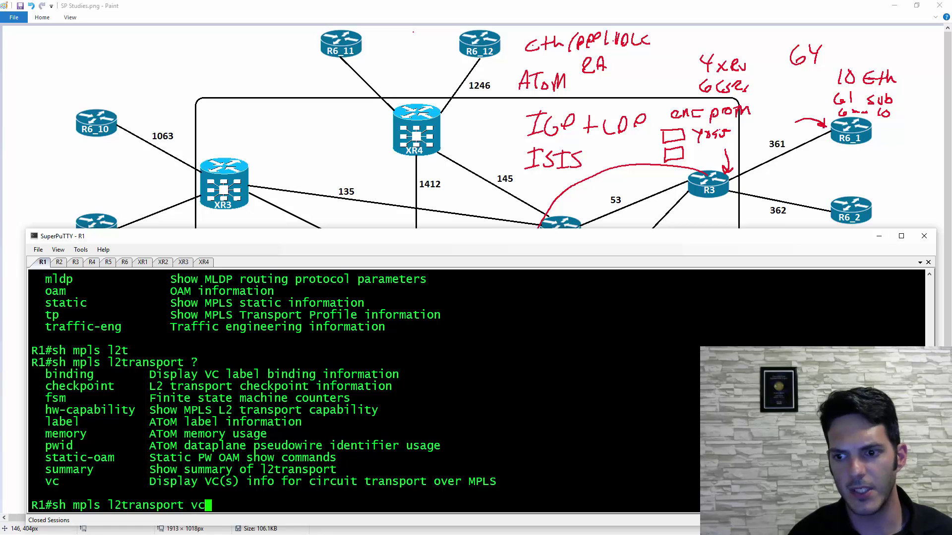
key(Return)
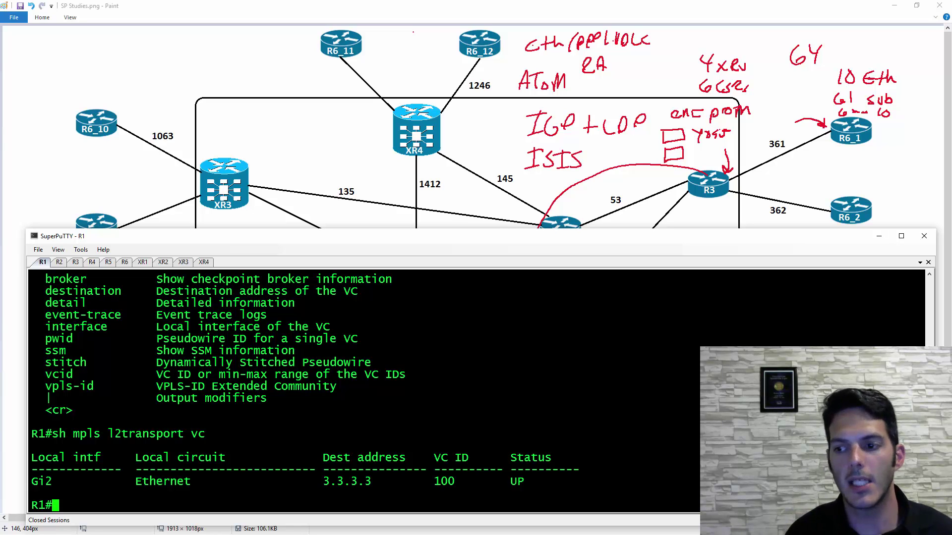
Switch to the R6 session and display its OSPF neighbors with sh ip ospf nei
click(124, 262)
text(sh ip ospf nei)
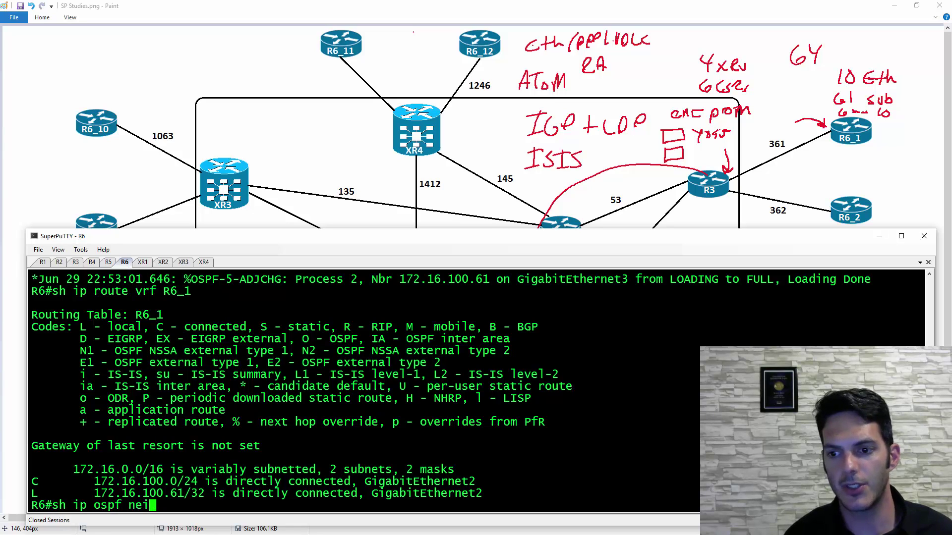
key(Return)
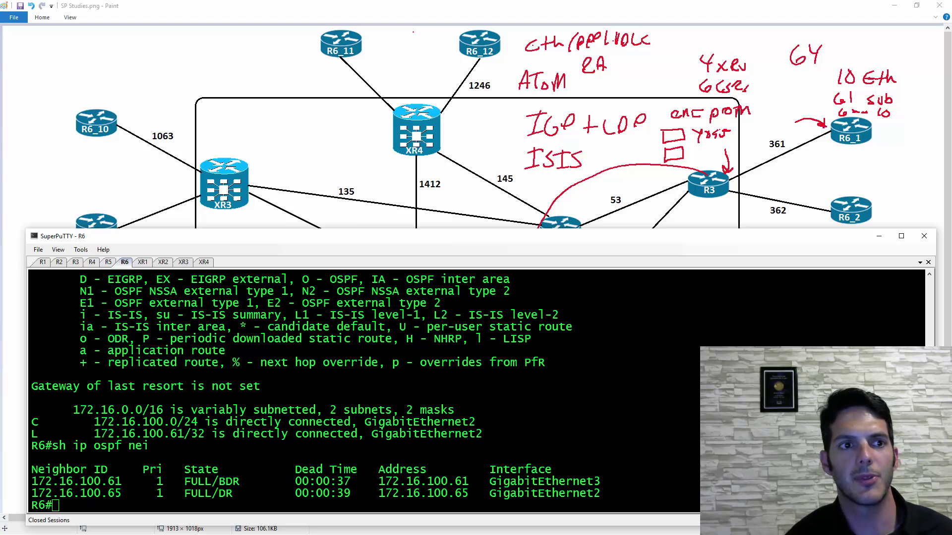
Switch to the vSphere Client, view the R1 virtual machine's summary and look through the ESXi host's virtual switches
key(alt+Tab)
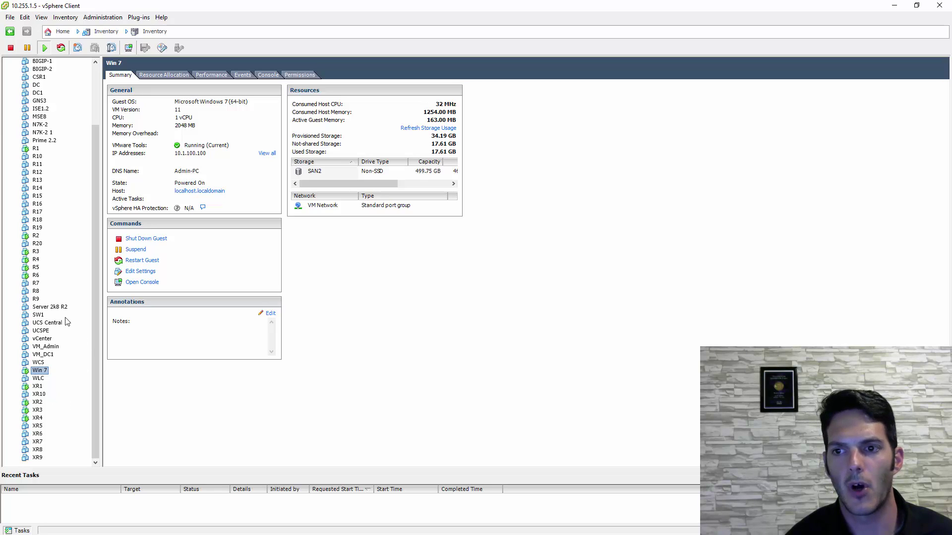
click(32, 149)
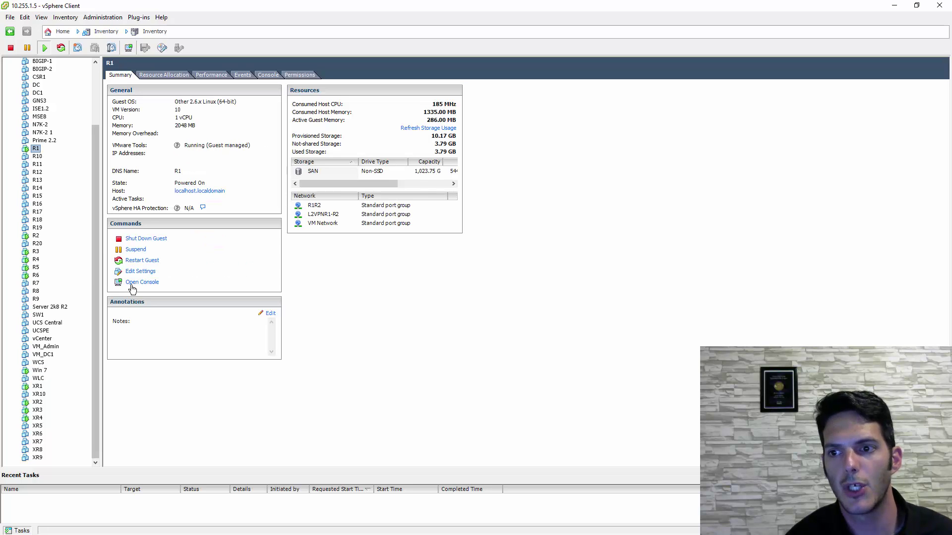
scroll(69, 128, up, 2)
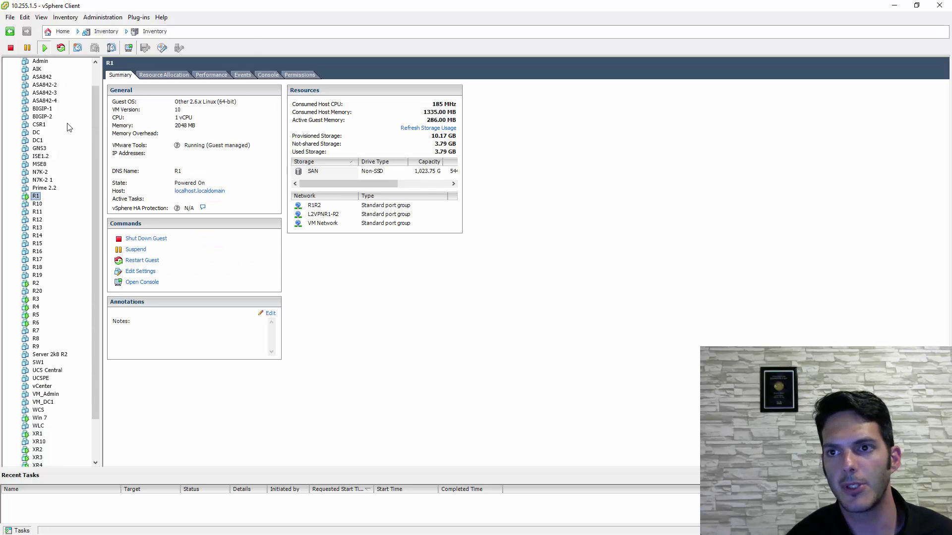
scroll(69, 127, up, 1)
click(36, 61)
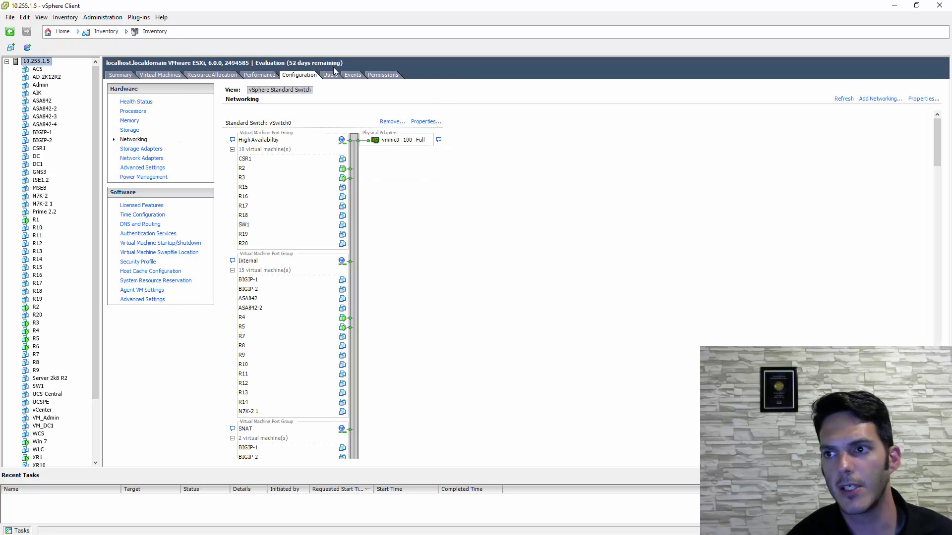
scroll(704, 266, down, 10)
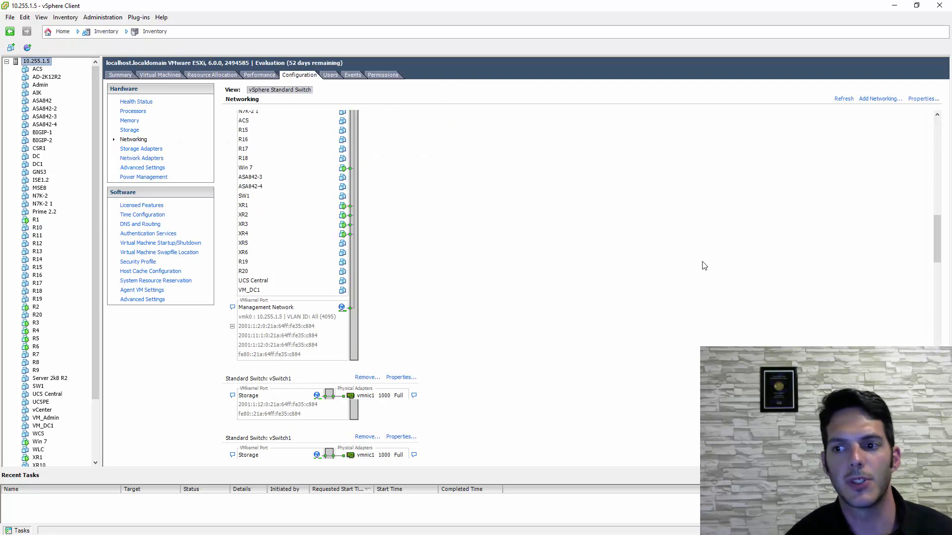
scroll(704, 266, down, 20)
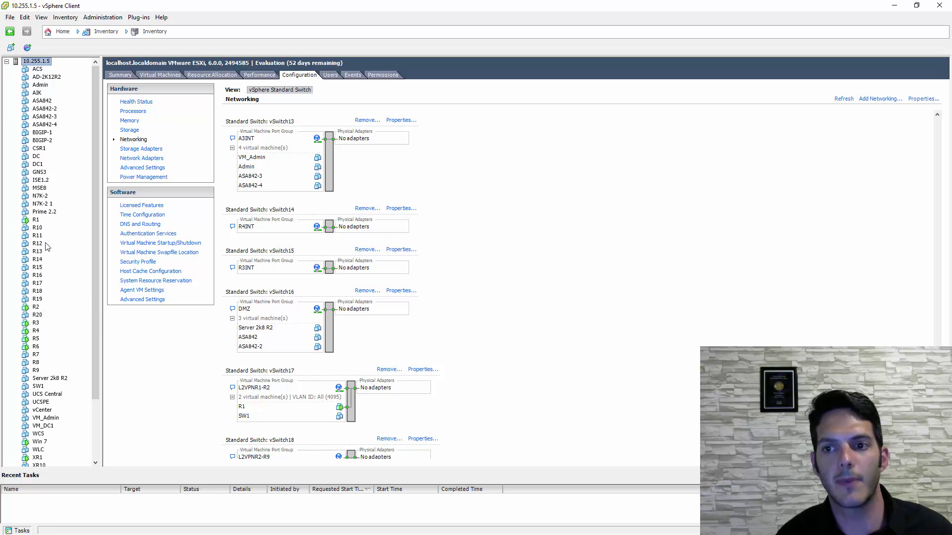
Inspect the network connection of Network adapter 2 in the R1 virtual machine's settings
click(37, 220)
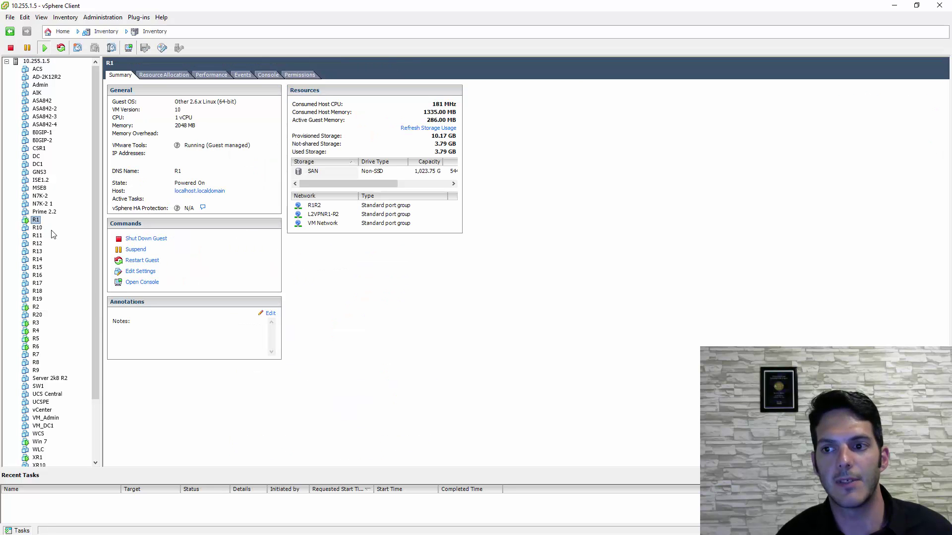
click(138, 273)
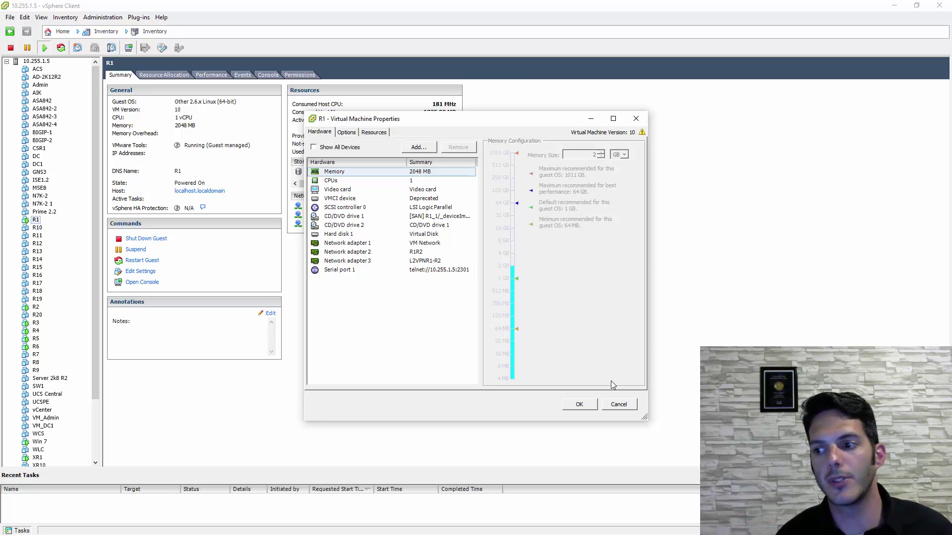
click(355, 253)
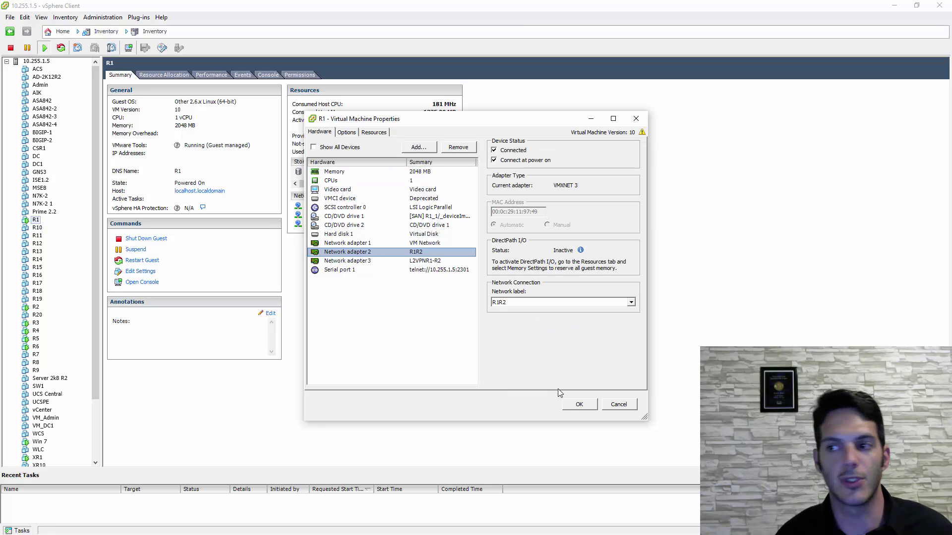
click(578, 405)
Inspect the network connection of Network adapter 3 in the R6 virtual machine's settings
click(35, 347)
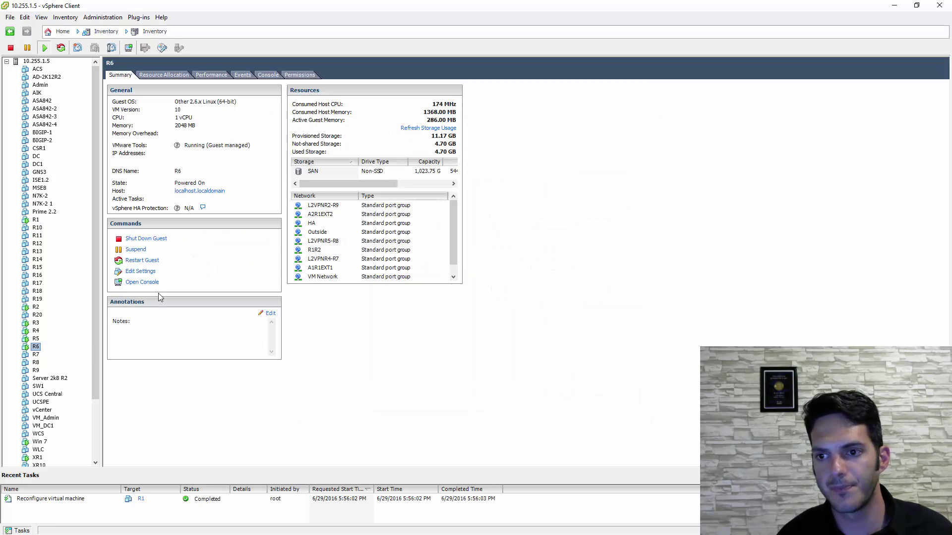
click(139, 276)
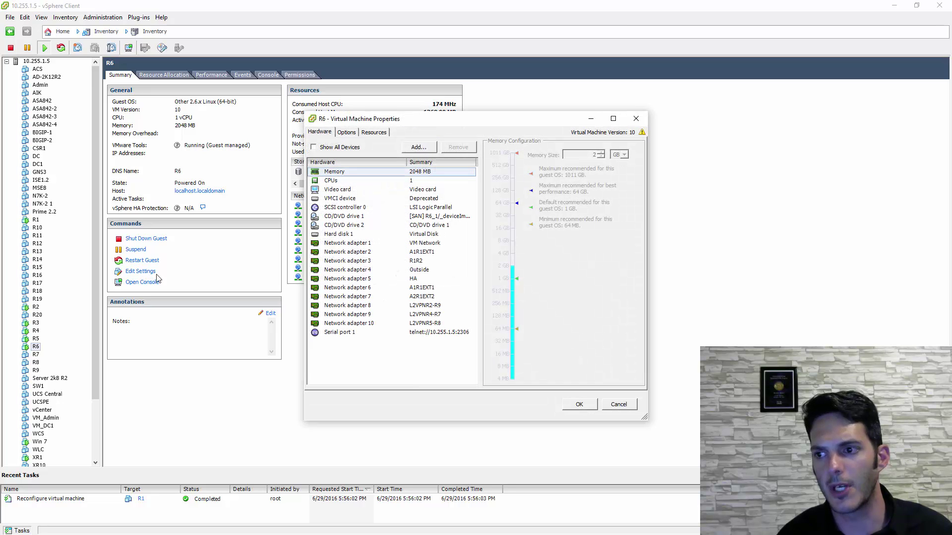
click(382, 265)
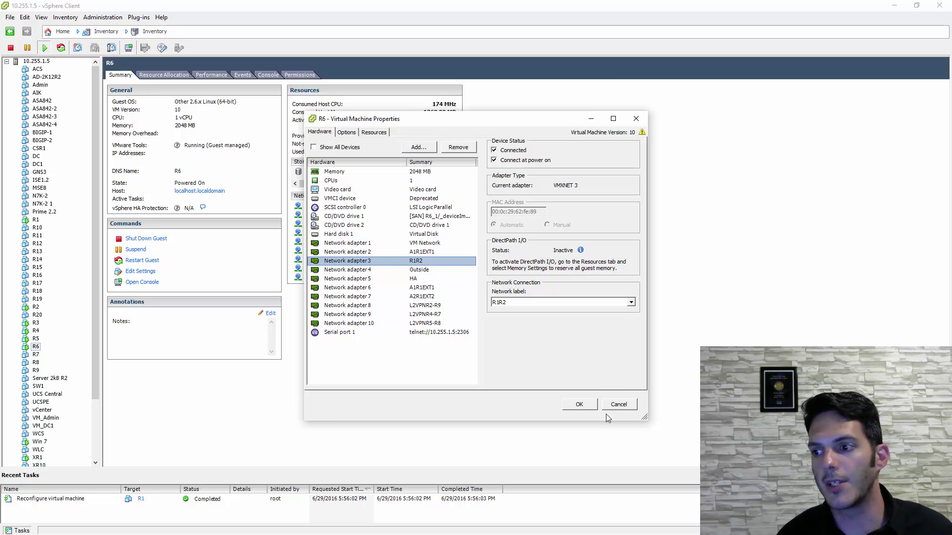
click(587, 405)
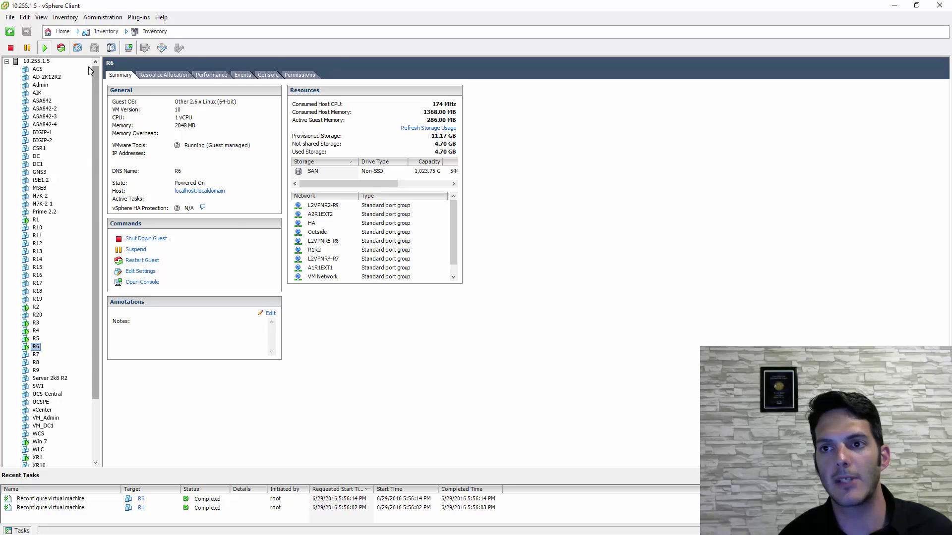
Review the properties of vSwitch9, which carries the R1R2 port group, in the ESXi host's networking configuration
click(39, 62)
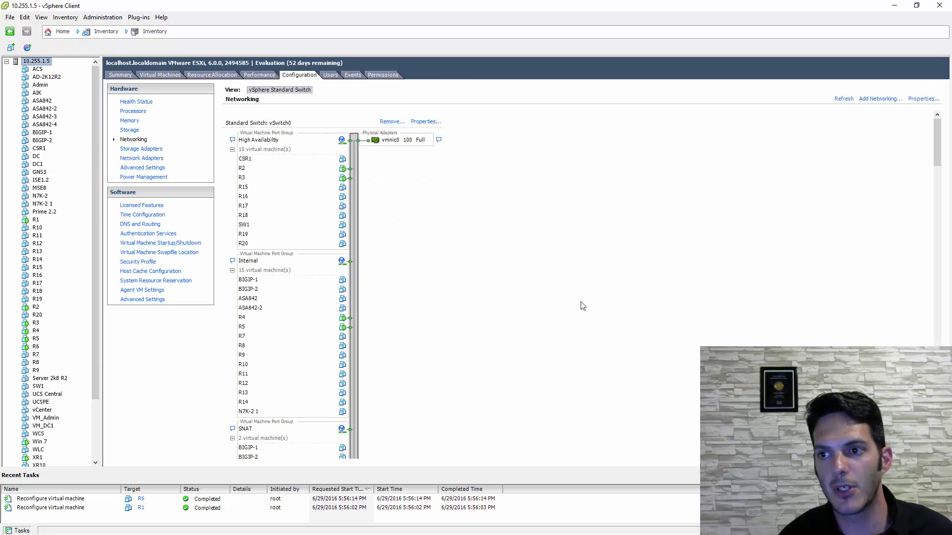
scroll(580, 307, down, 15)
scroll(579, 307, down, 20)
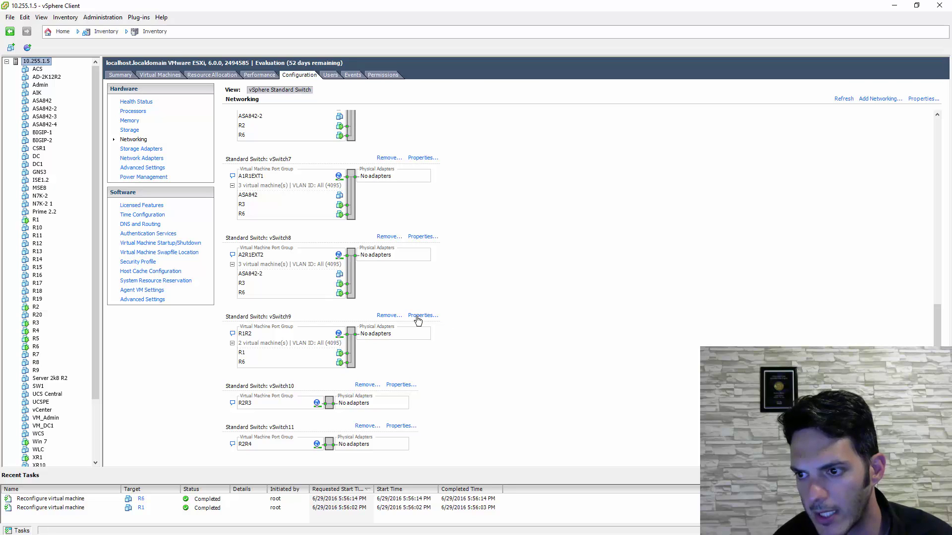
click(416, 318)
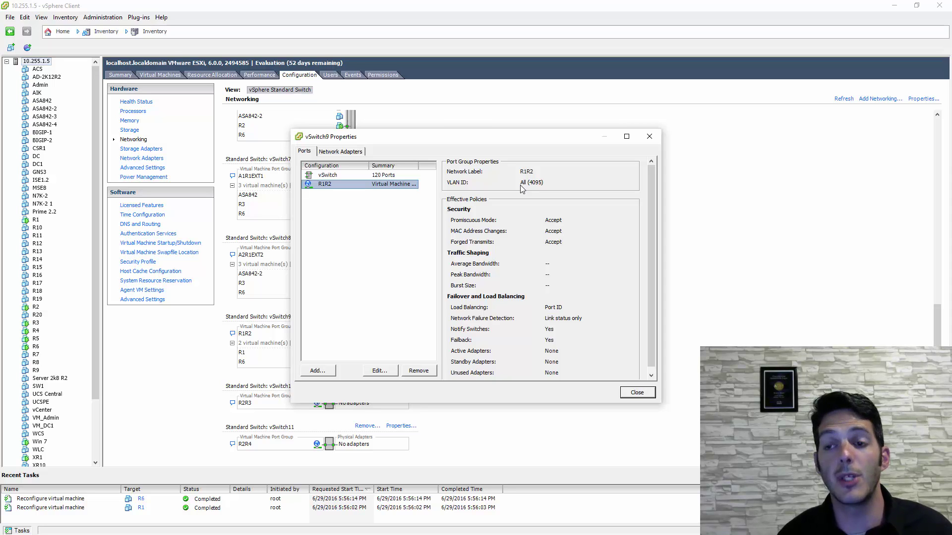
click(640, 396)
Return to the R6 terminal session and ping 172.16.100.65 from VRF R6_1
click(894, 6)
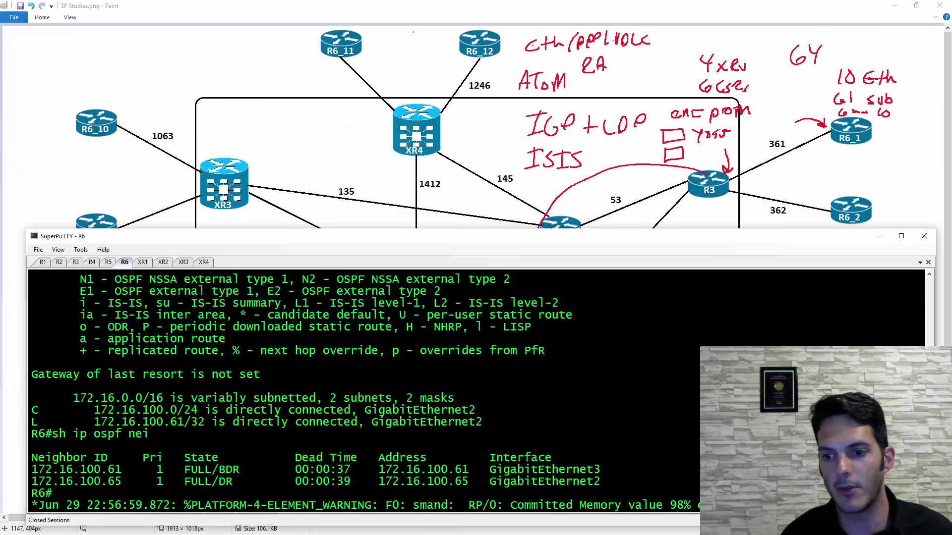
key(Return)
text(ping vr)
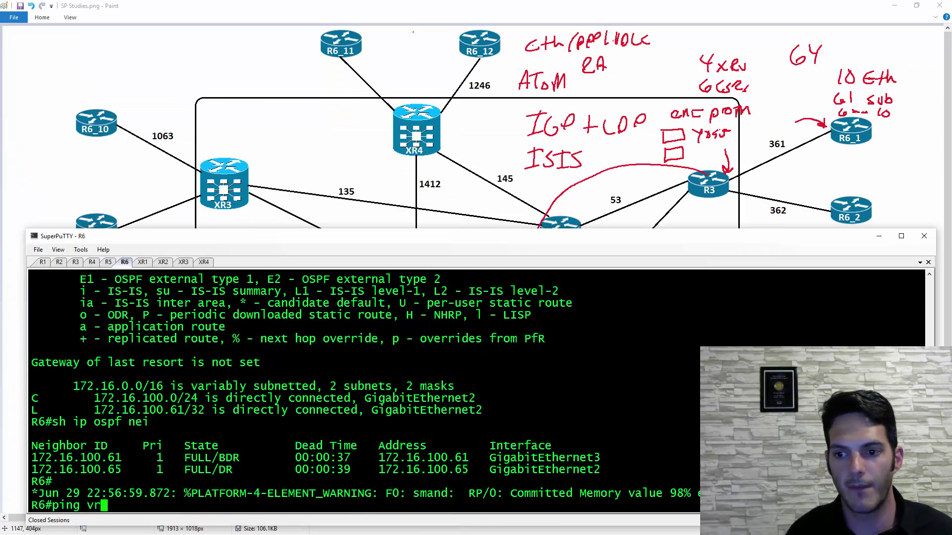
text(f R6_1 )
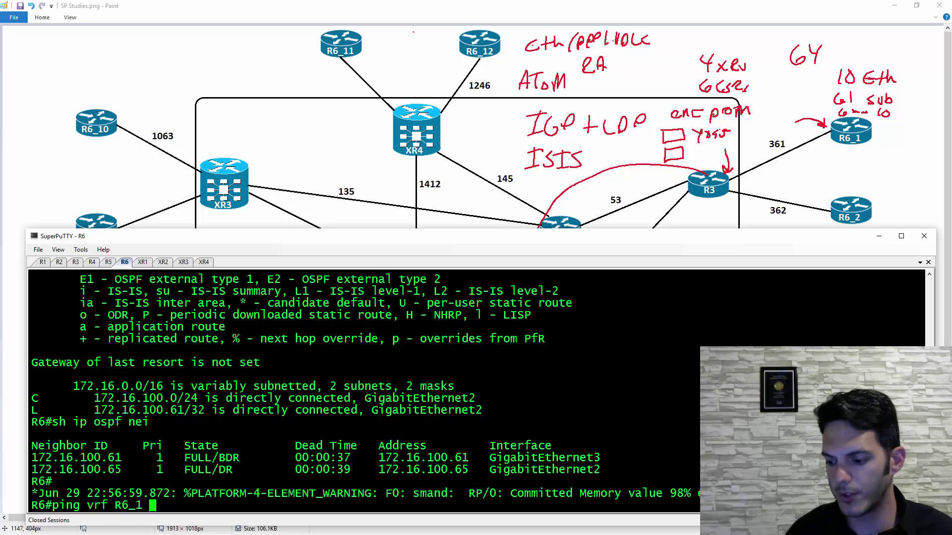
text(172.16.100.)
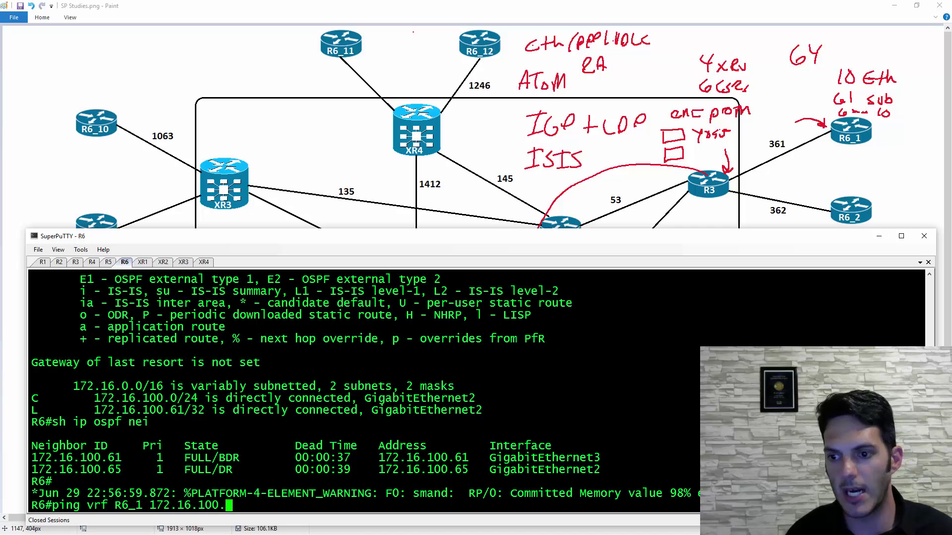
text(6)
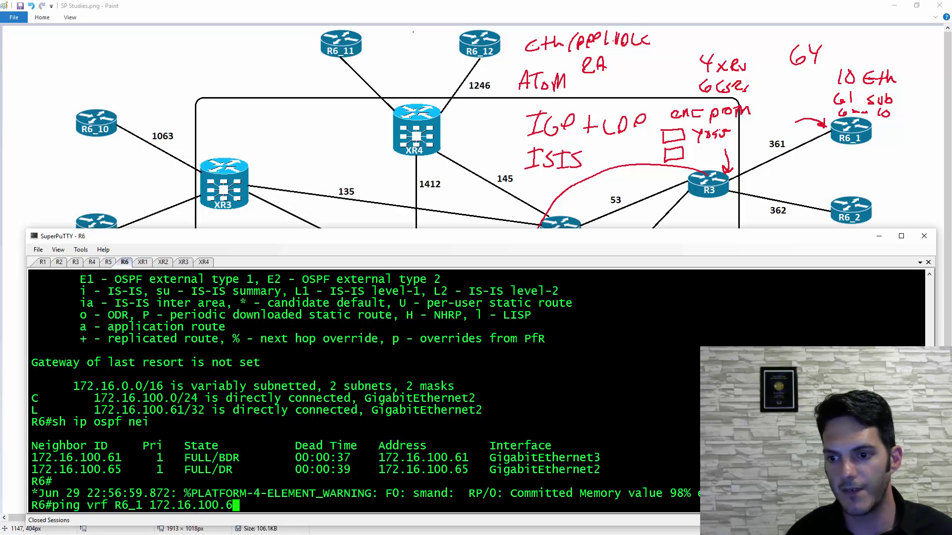
text(5)
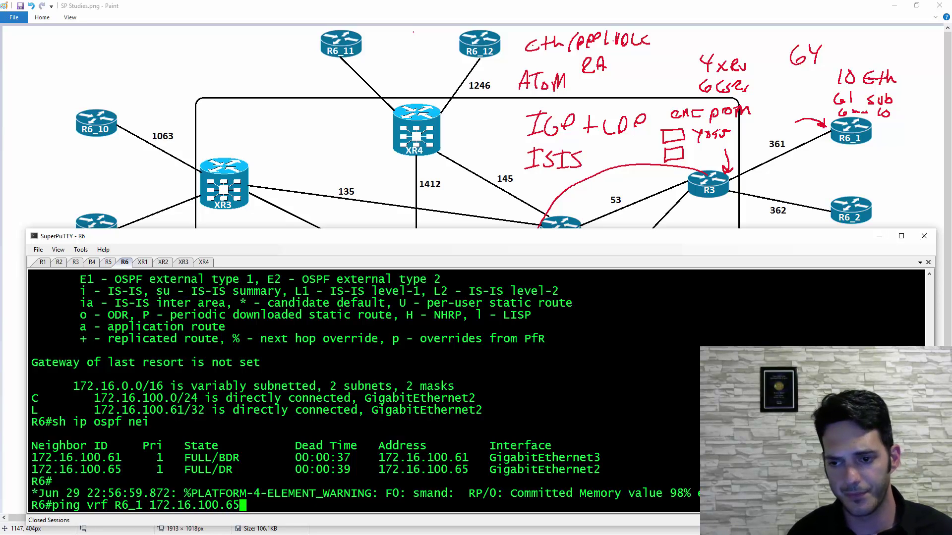
key(Return)
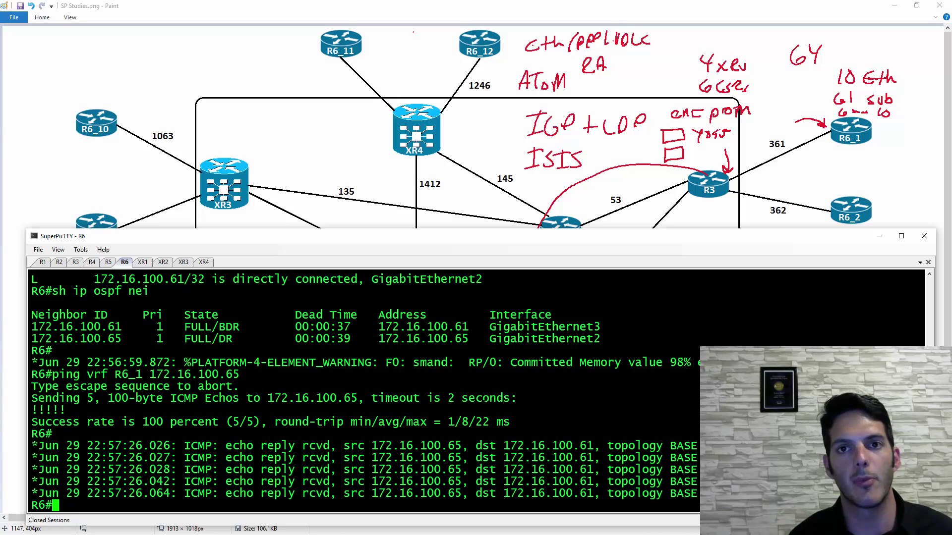
Display the running configuration of interfaces g2 and g3 on R6
text(sh run)
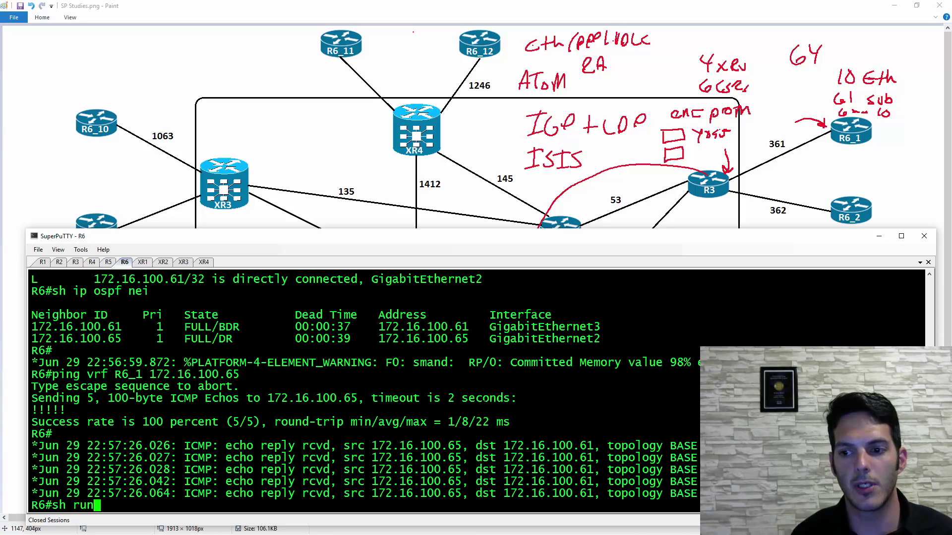
text( int g2)
key(Return)
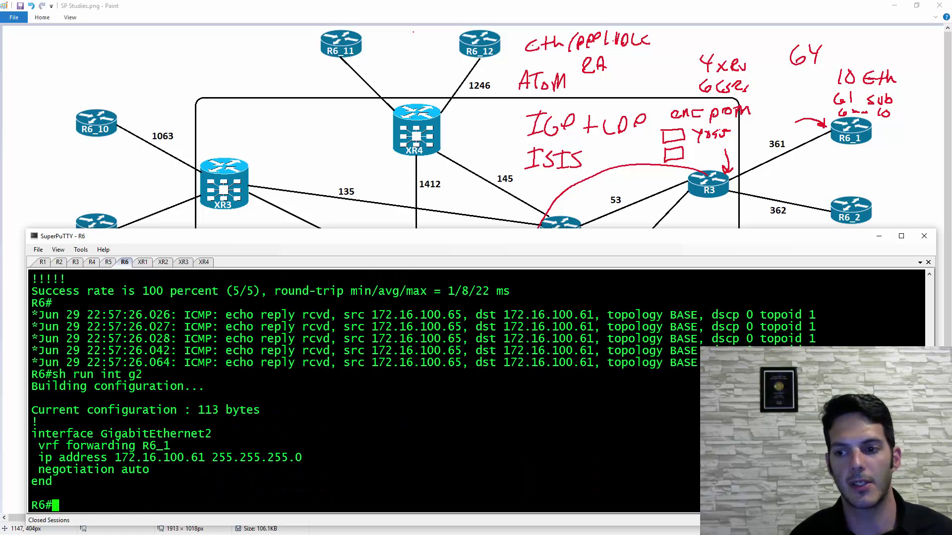
key(Up)
key(BackSpace)
text(3)
key(Return)
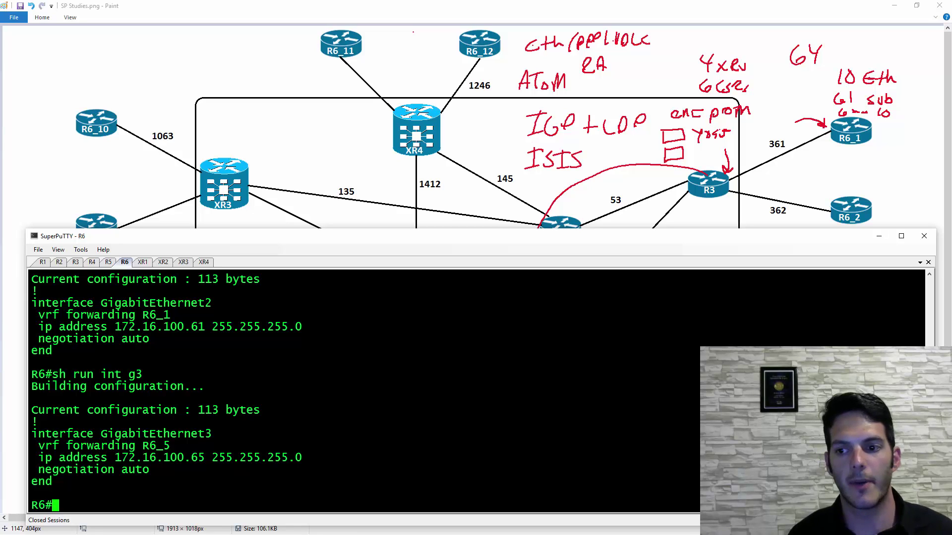
Enter configuration mode on R6 and create loopback interface lo61
text(conf t)
key(Return)
text(in)
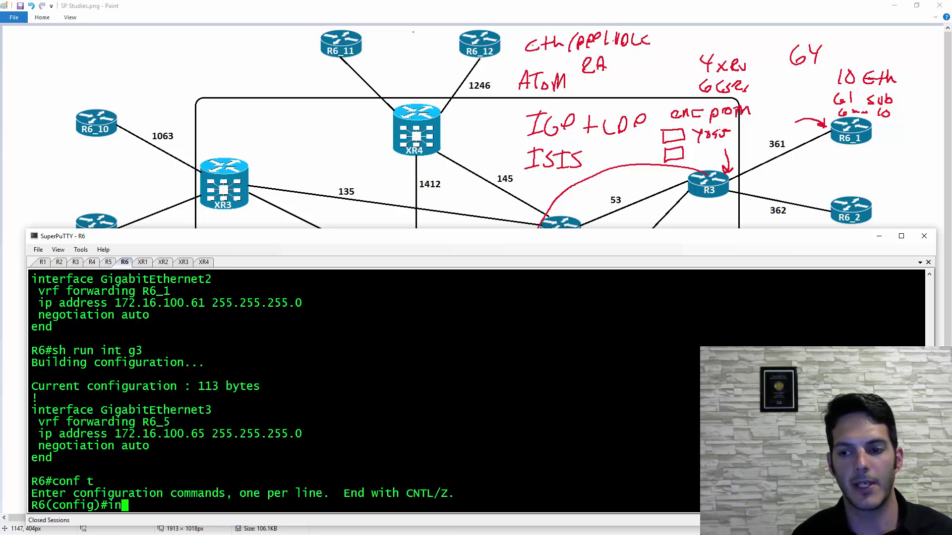
text(t lo100)
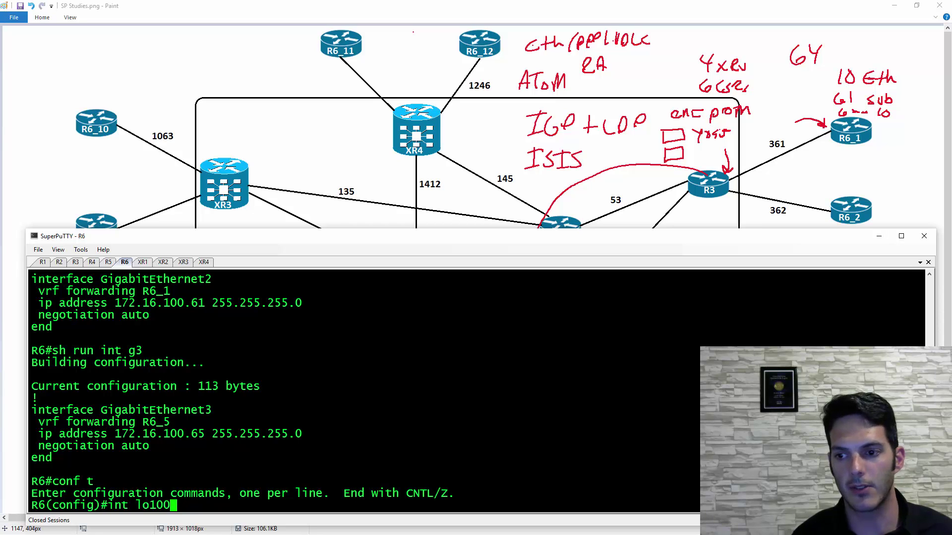
key(BackSpace)
key(BackSpace)
key(BackSpace)
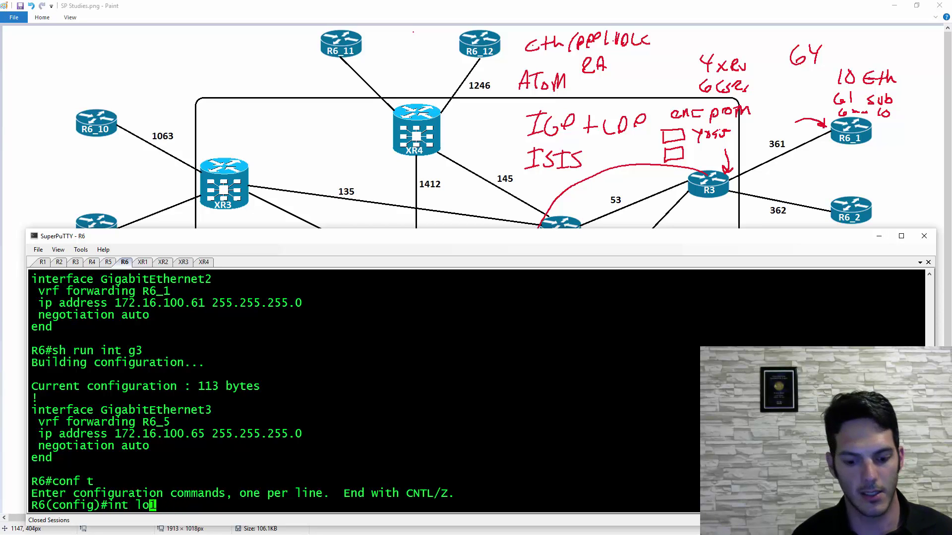
text(61)
key(Return)
Place the loopback 61 interface in VRF R6_1 with vrf forwarding
text(ip)
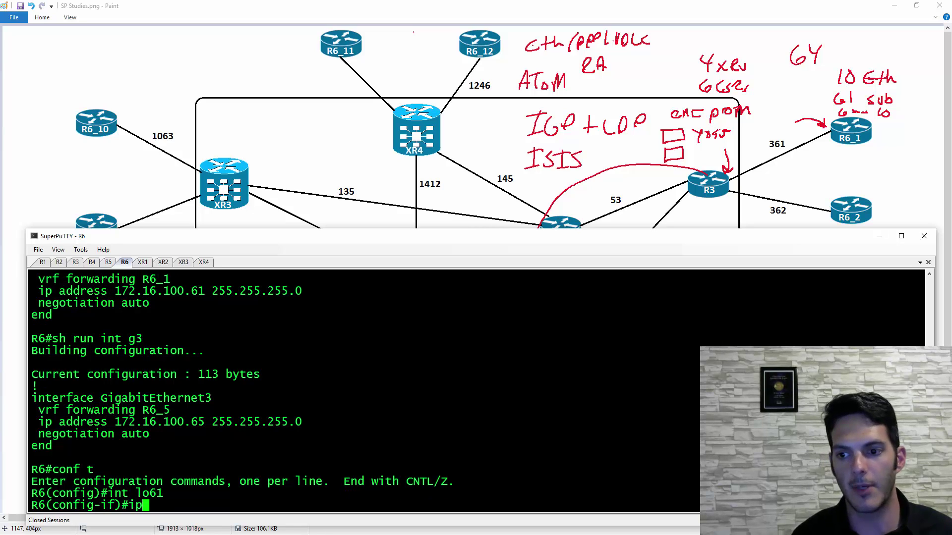
key(BackSpace)
key(BackSpace)
text(v)
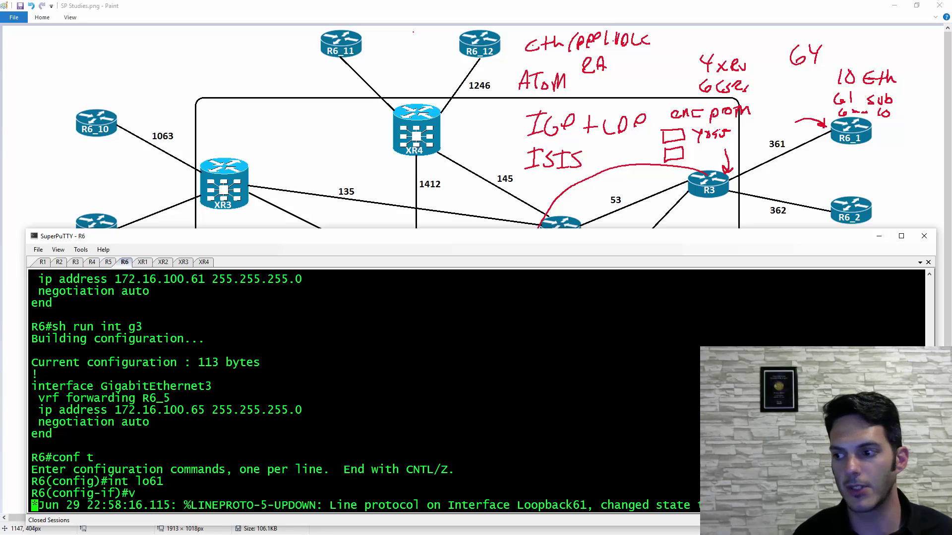
text(rf forwarding )
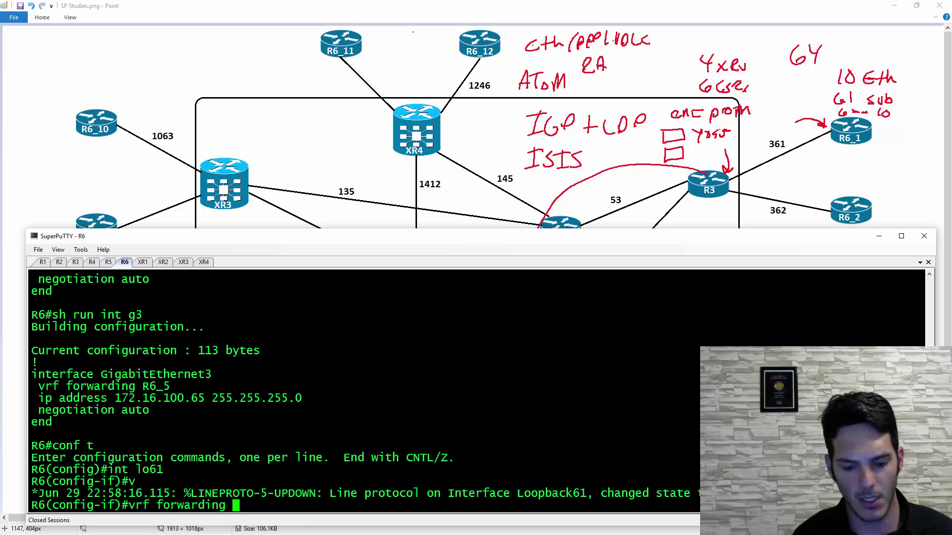
text(R6_1)
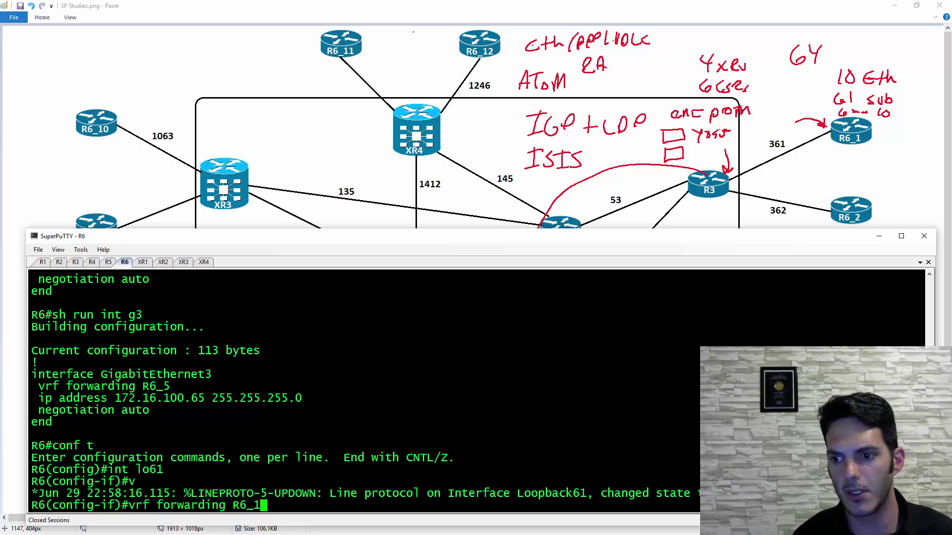
key(Return)
Assign IP address 10.1.100.61 with mask 255.255.255.0 to the loopback 61 interface
text(ip add)
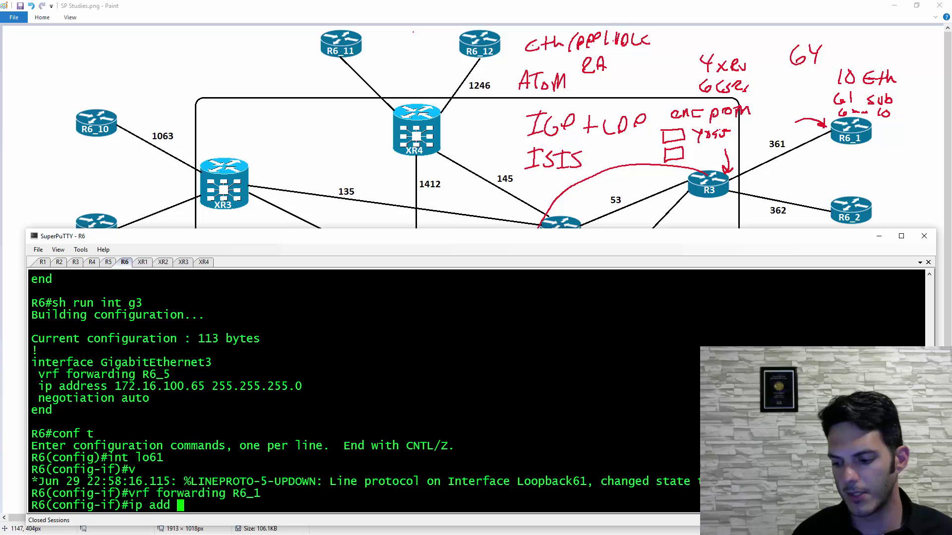
text(10.1.100)
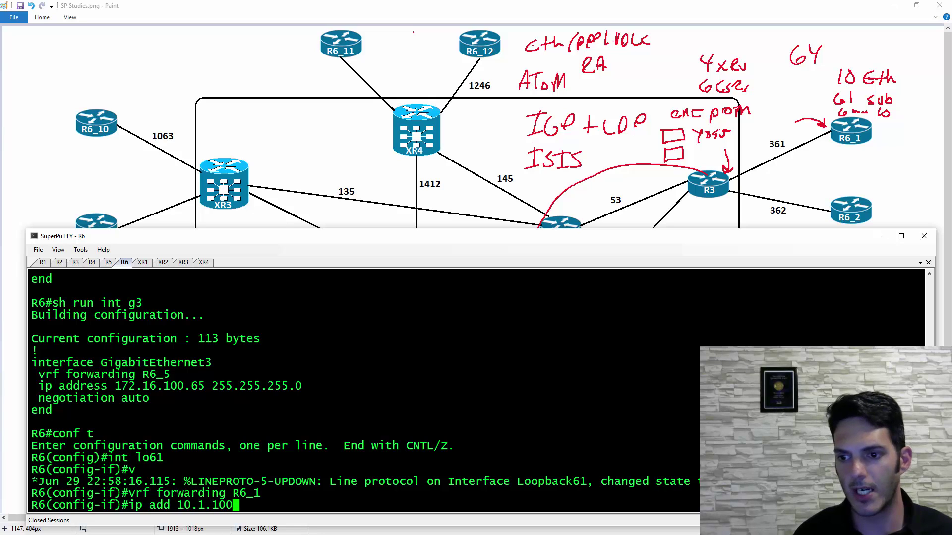
text(.61 255.)
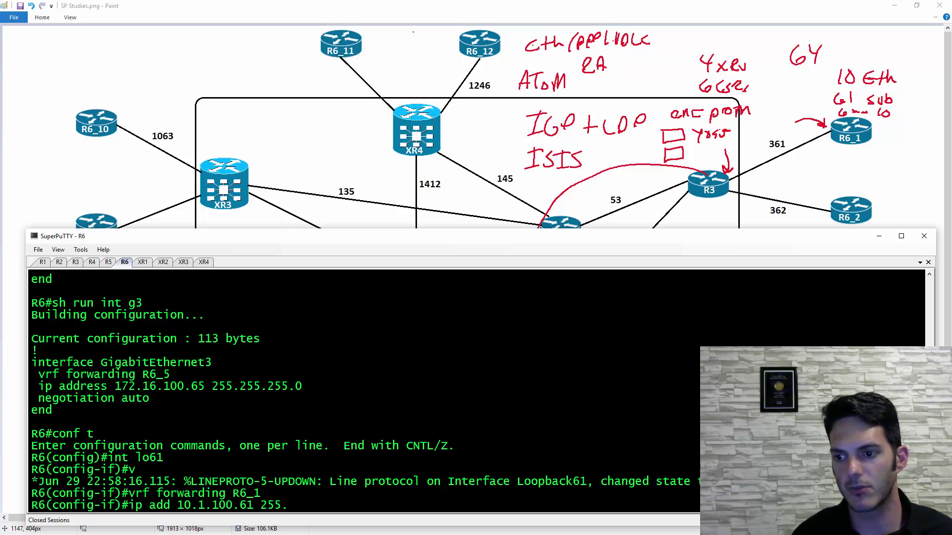
text(255.255.)
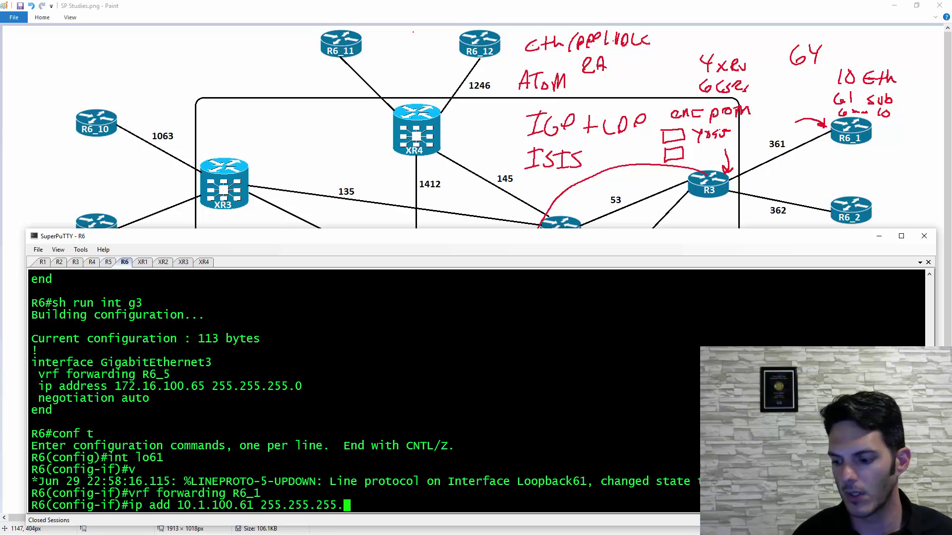
text(0)
key(Return)
text(i)
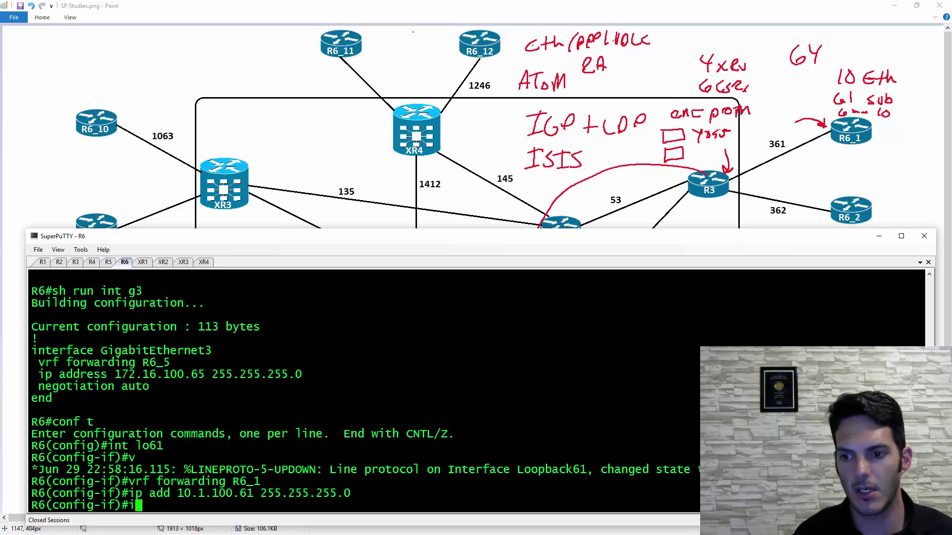
text(p opsf)
key(Tab)
key(BackSpace)
key(BackSpace)
key(BackSpace)
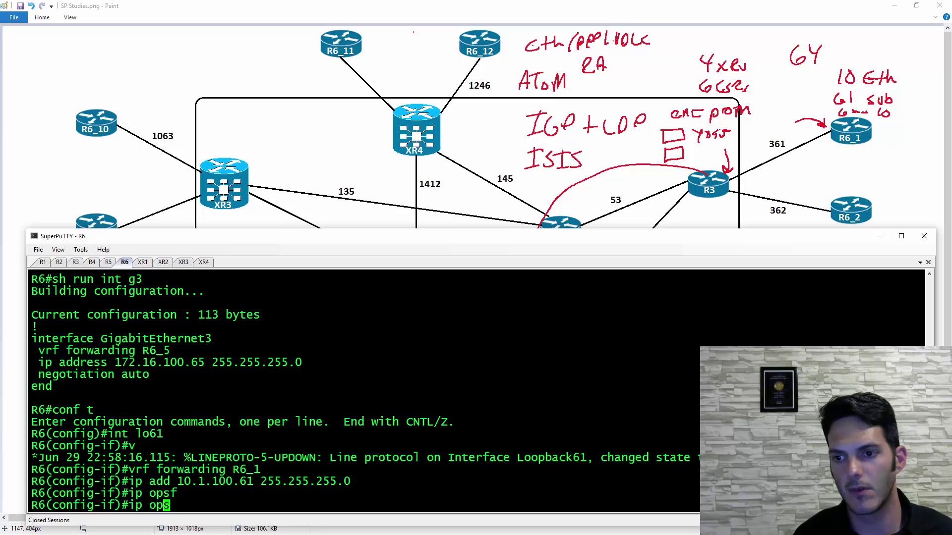
text(spf)
key(Tab)
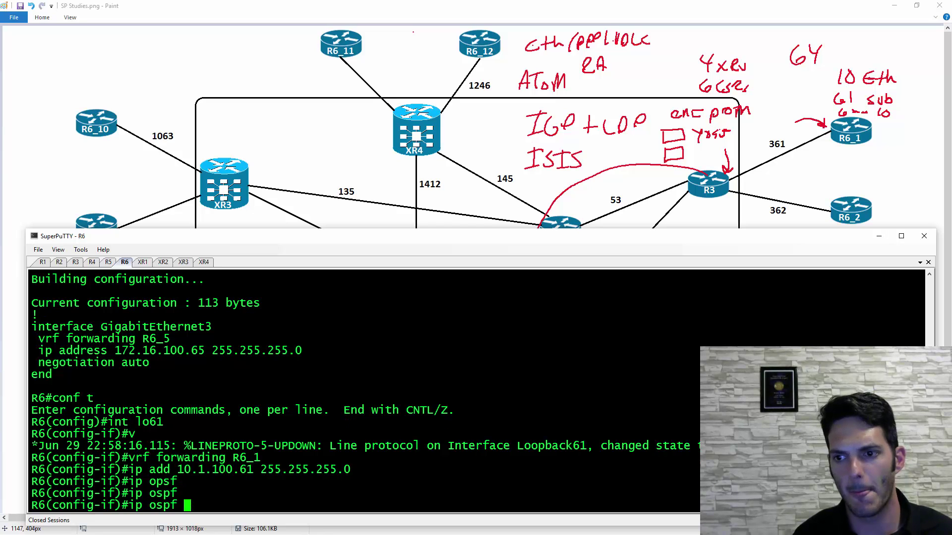
key(BackSpace)
key(BackSpace)
key(BackSpace)
key(BackSpace)
key(BackSpace)
key(BackSpace)
key(BackSpace)
key(BackSpace)
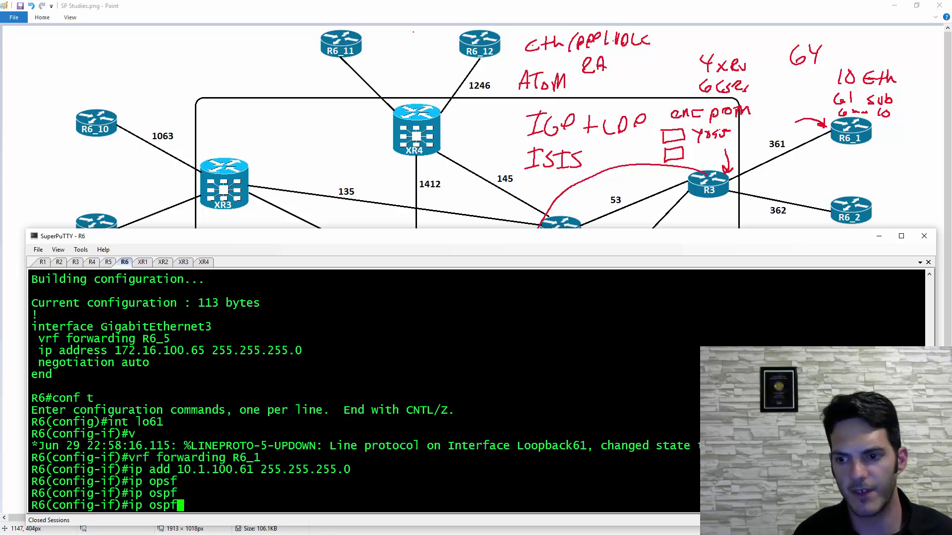
Display the OSPF sections of R6's running configuration without leaving interface configuration mode
text(do sh ru)
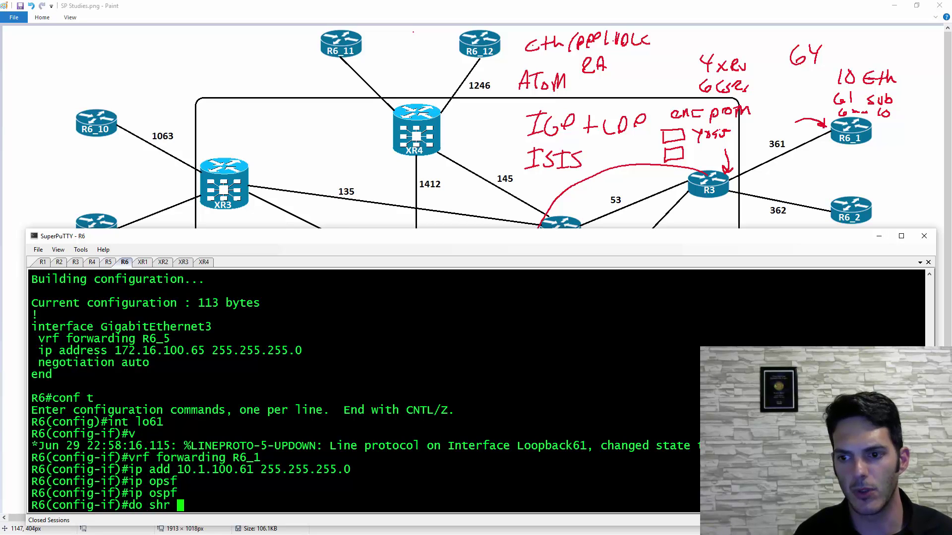
text(n | sec ospf)
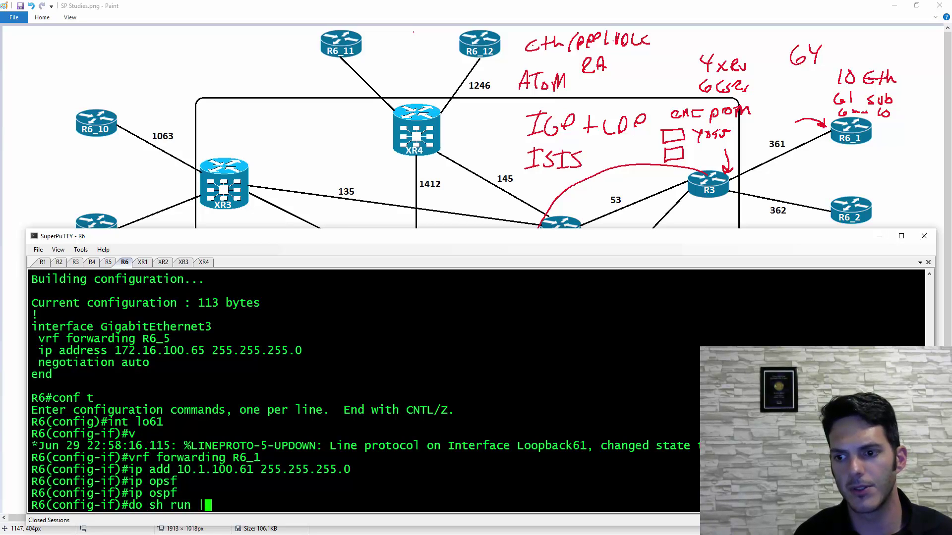
key(Return)
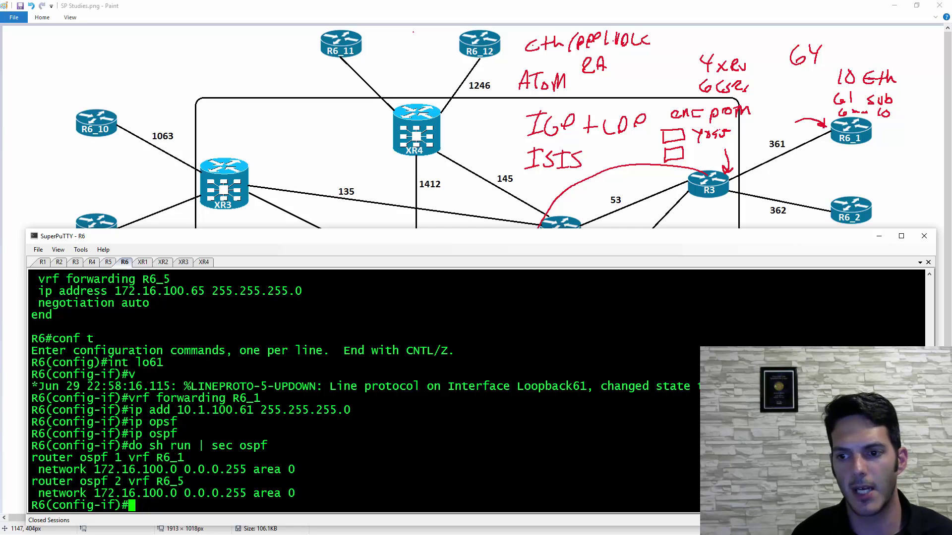
Enable OSPF process 1 in area 0 on the loopback 61 interface
text(ip ospf )
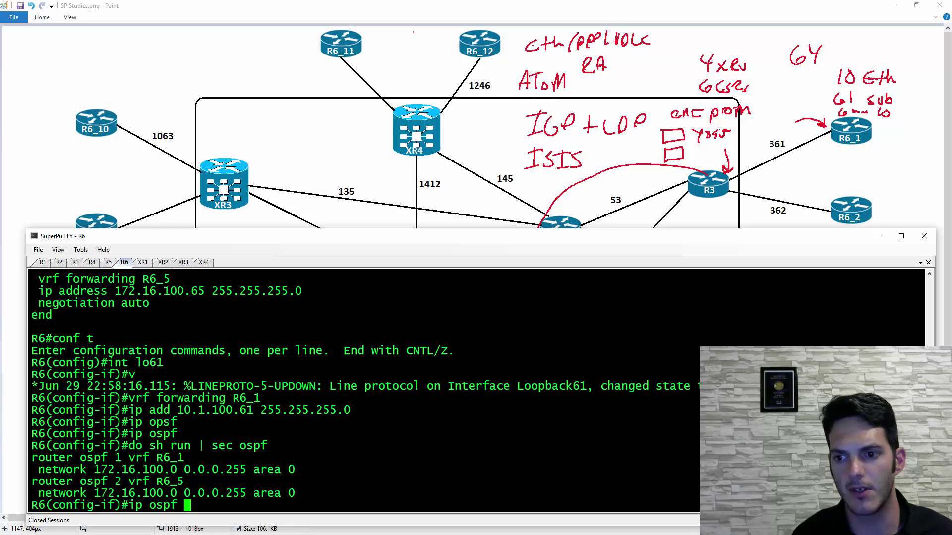
text(1 area 0)
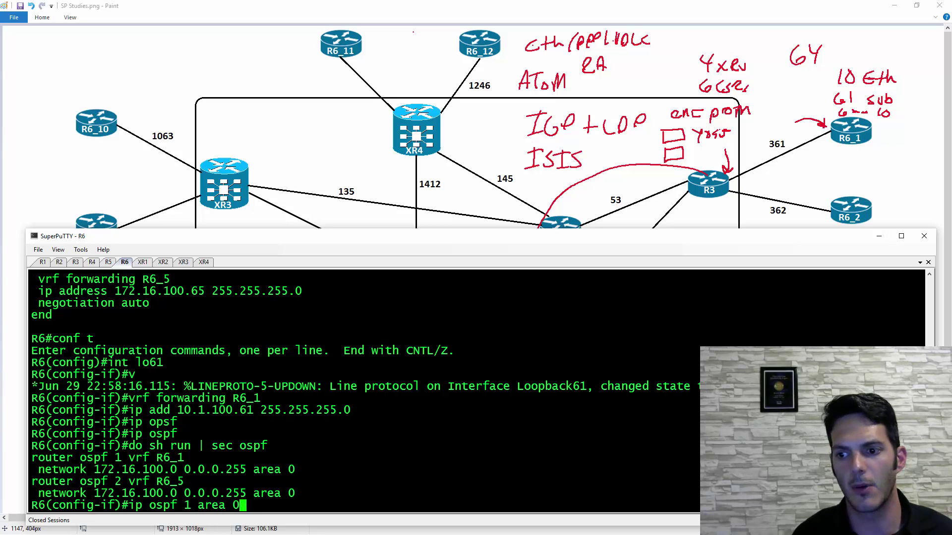
key(Return)
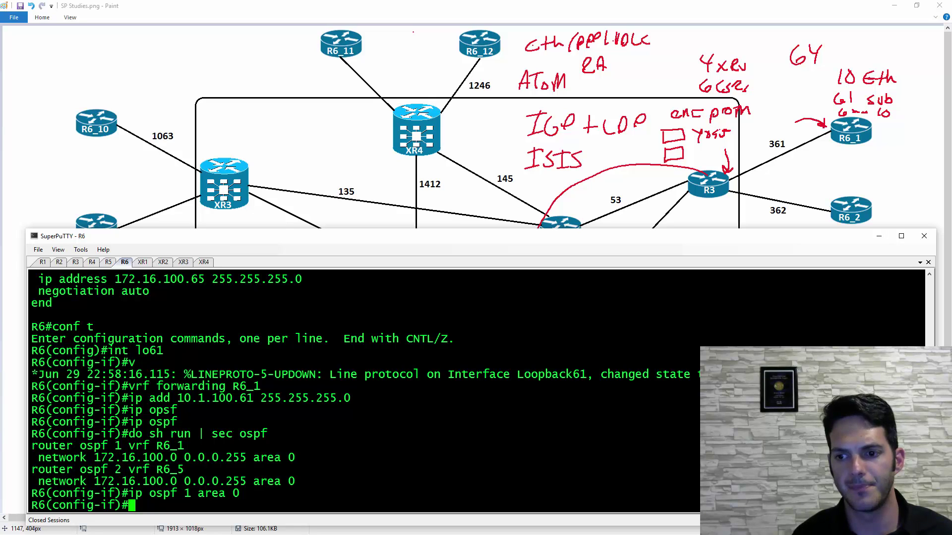
Check the VRF R6_5 routing table for the route to 10.1.100.61, and exit configuration mode
text(do sh )
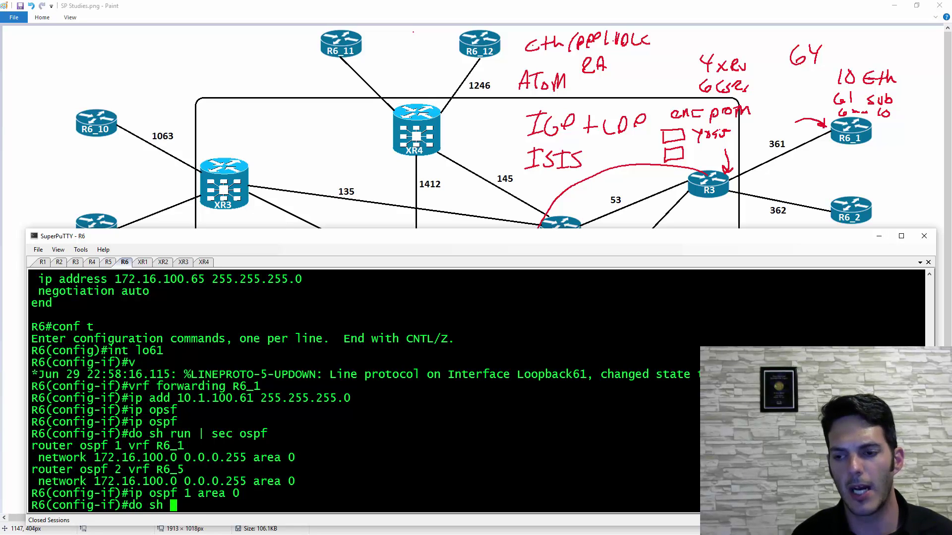
text(ip route vrf)
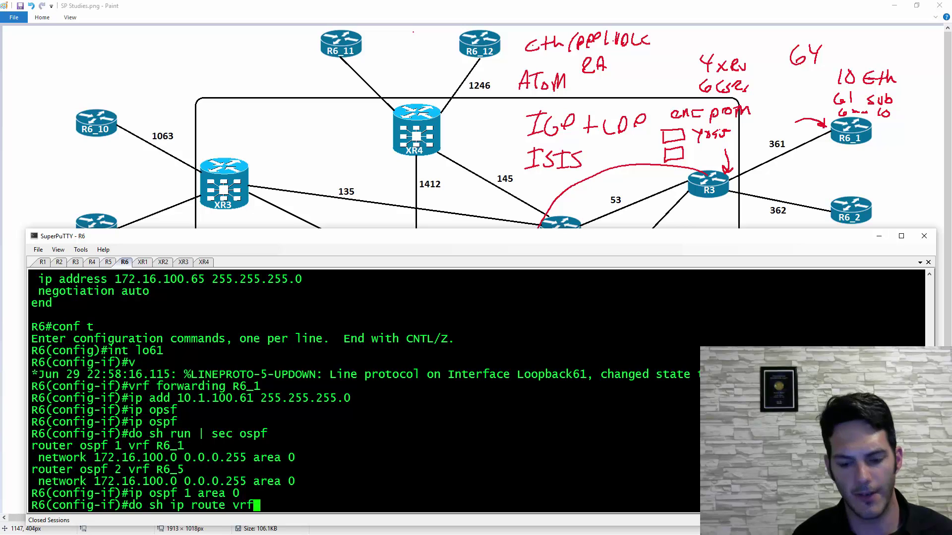
text( R6_5)
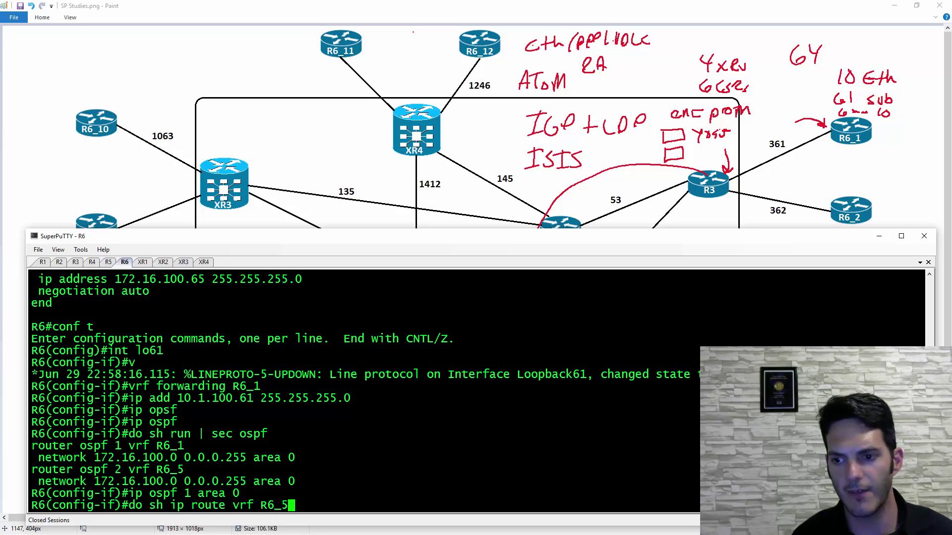
key(Return)
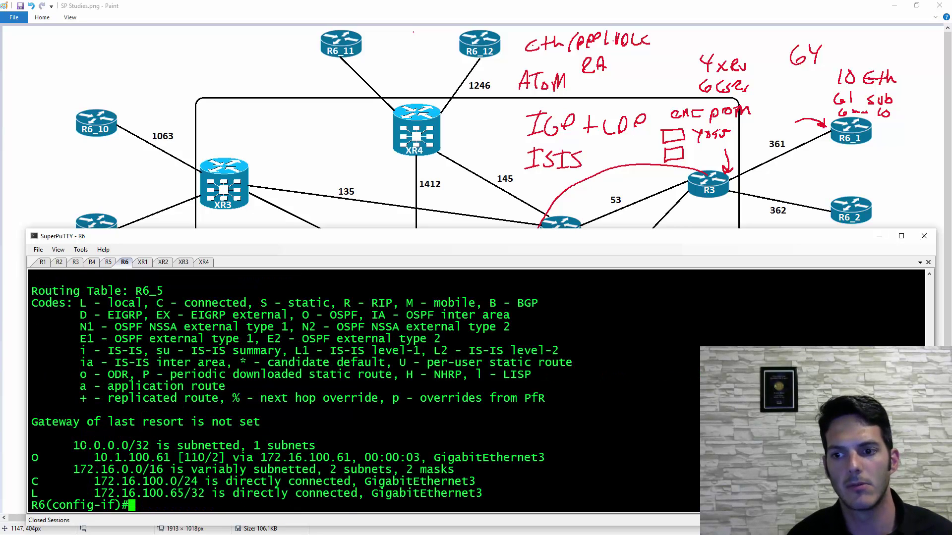
drag(38, 458, 565, 456)
click(565, 456)
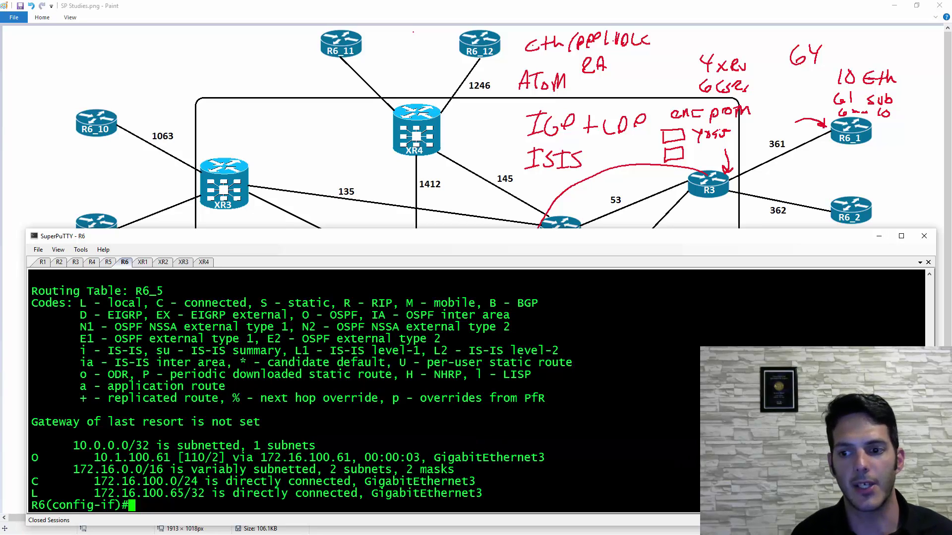
text(end)
key(Return)
text(tr)
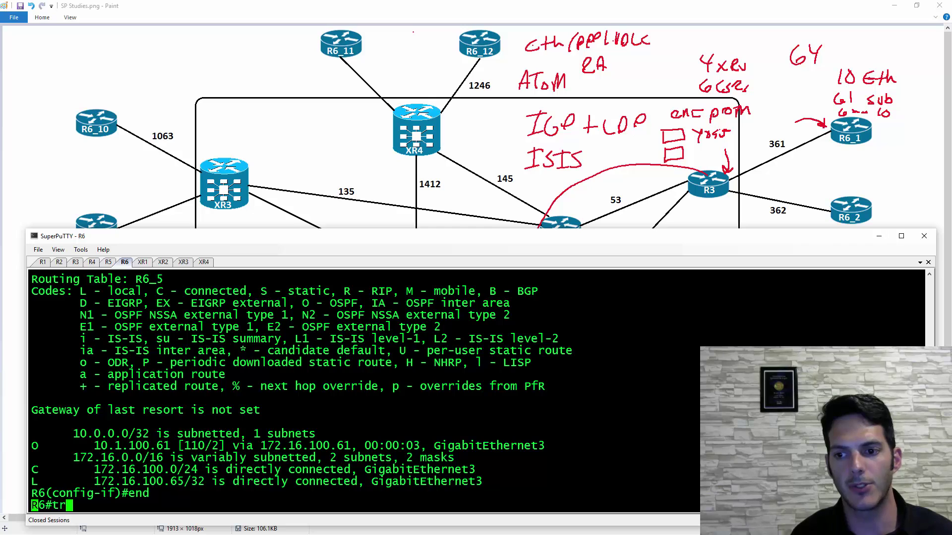
key(Tab)
key(Return)
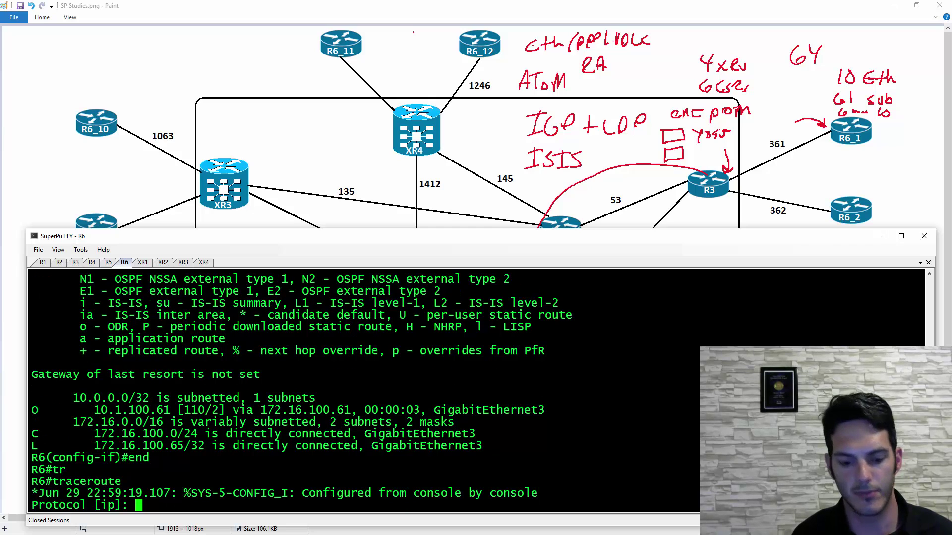
key(ctrl+c)
Trace the route to 10.1.100.61 from VRF R6_5 with numeric output
text(tr)
key(Tab)
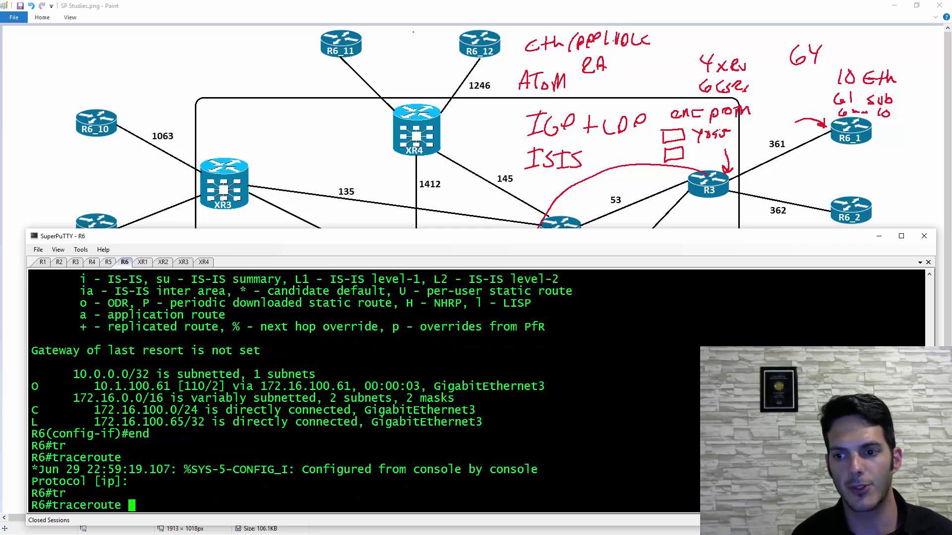
text(vrf)
key(Tab)
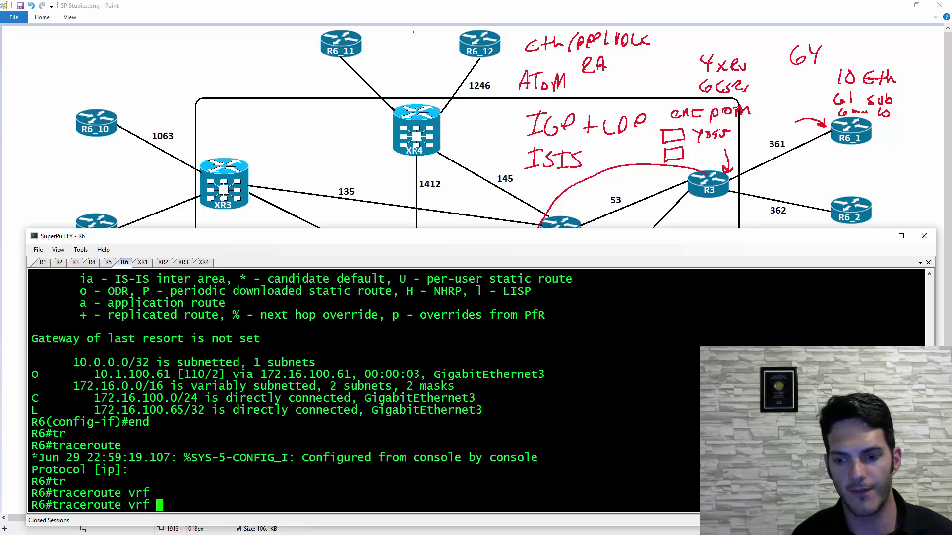
text(R6+_)
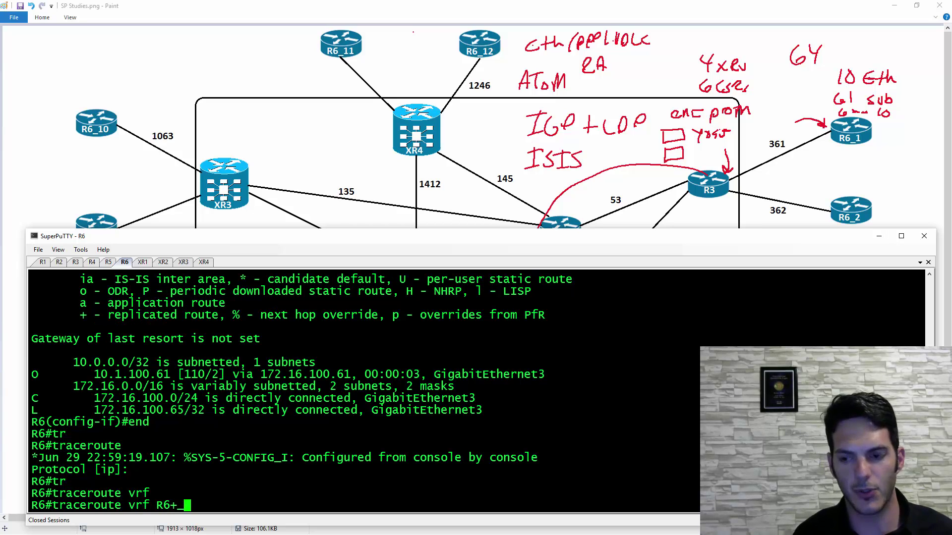
key(BackSpace)
key(BackSpace)
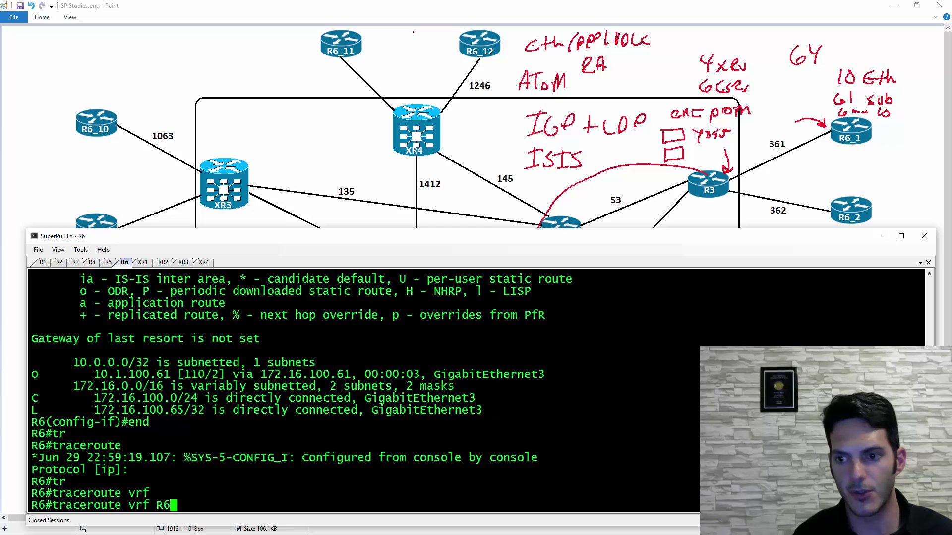
text(_)
scroll(362, 392, up, 3)
scroll(362, 391, down, 3)
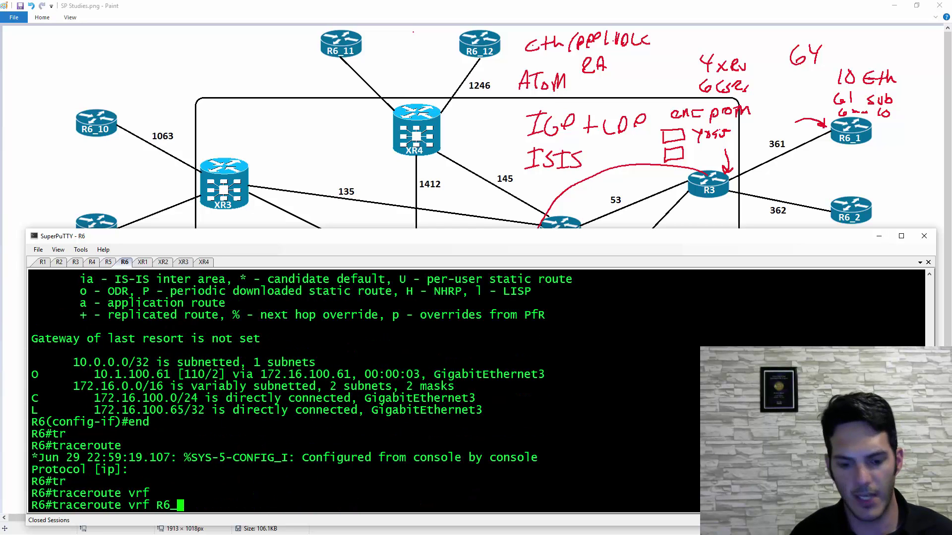
text(5 )
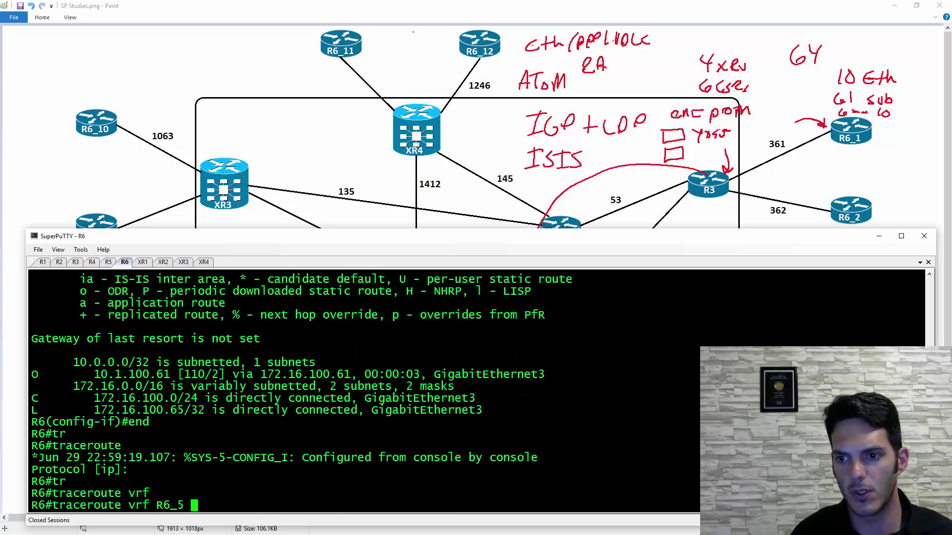
text(10.1.100.)
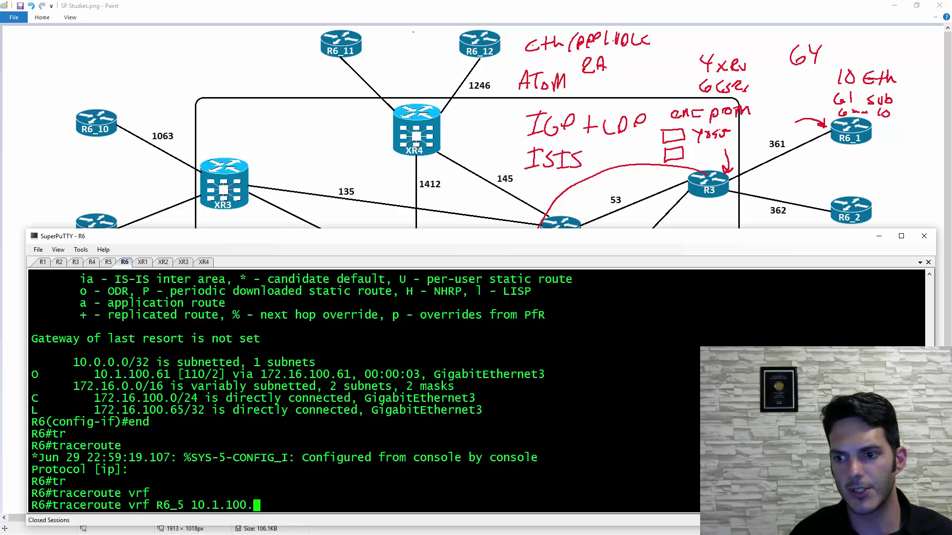
text(61  num)
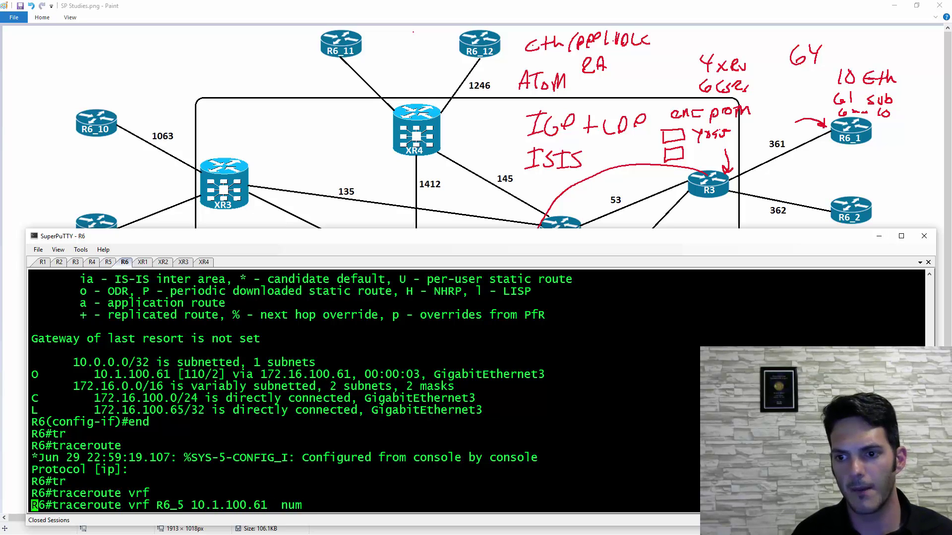
key(Return)
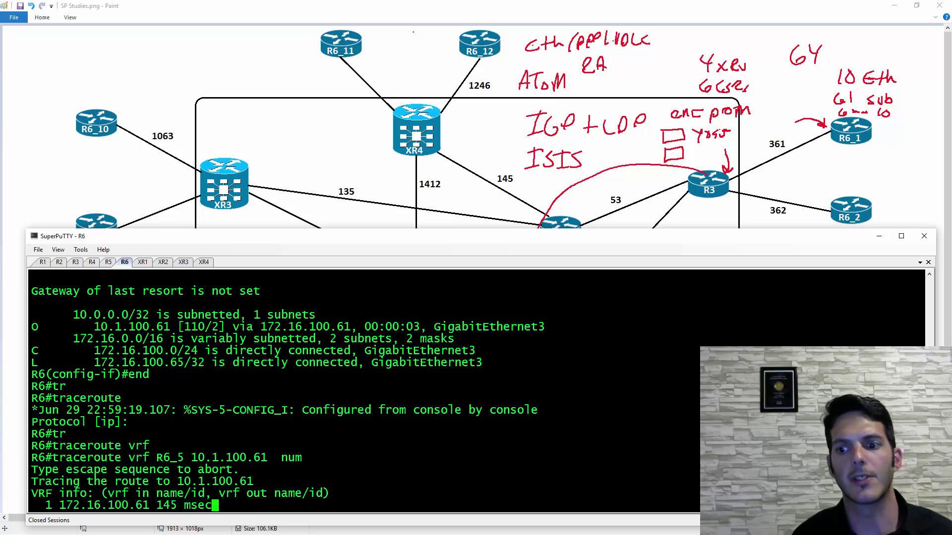
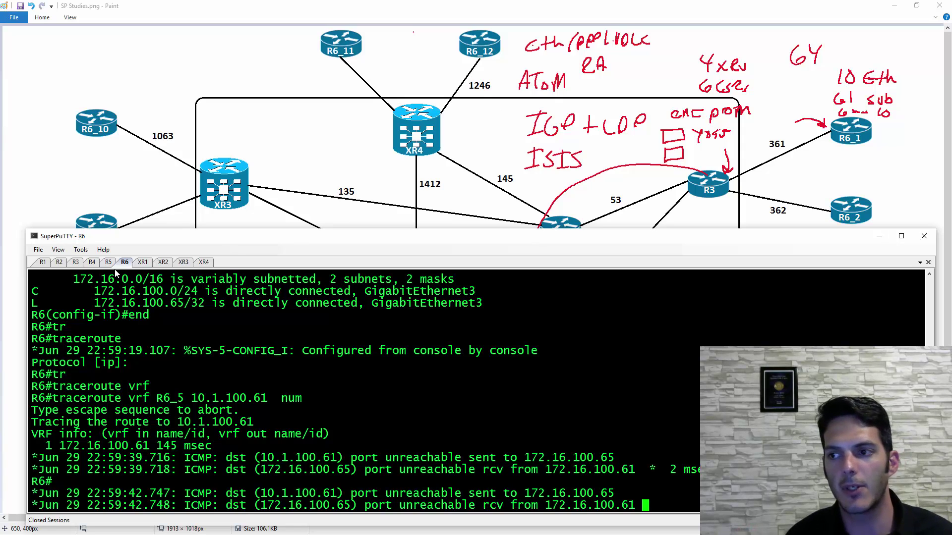
Switch to the R4 session and enter privileged EXEC mode
mouse_move(370, 244)
mouse_down()
mouse_move(354, 480)
mouse_move(378, 273)
mouse_move(370, 234)
mouse_up()
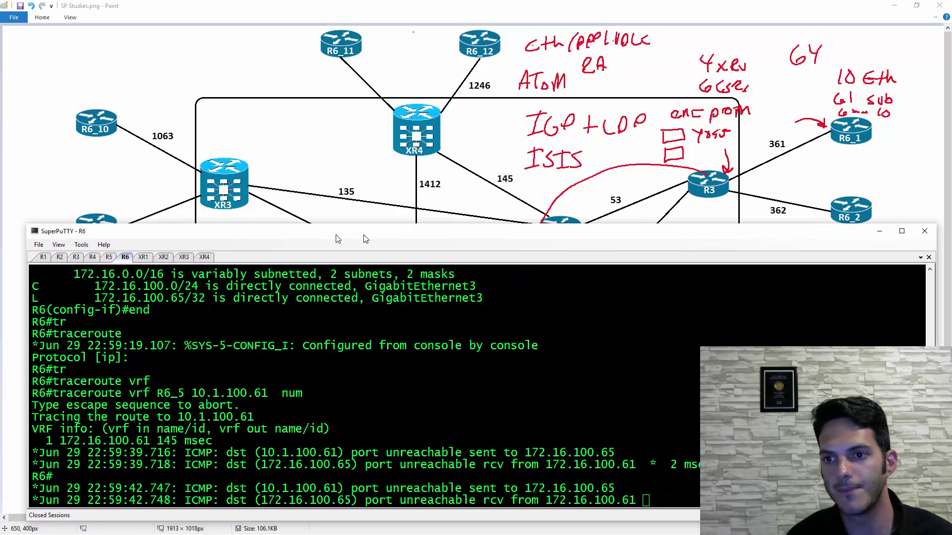
click(93, 257)
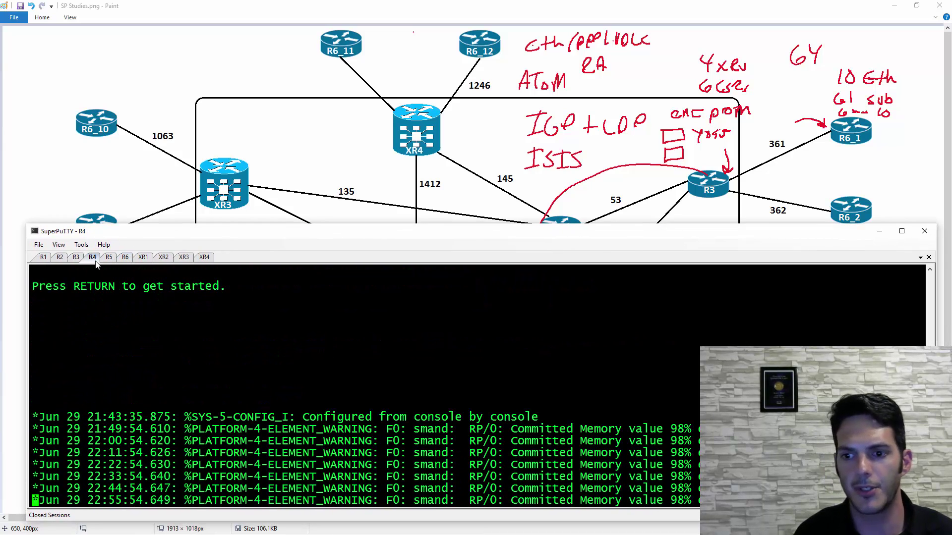
text(en)
key(Return)
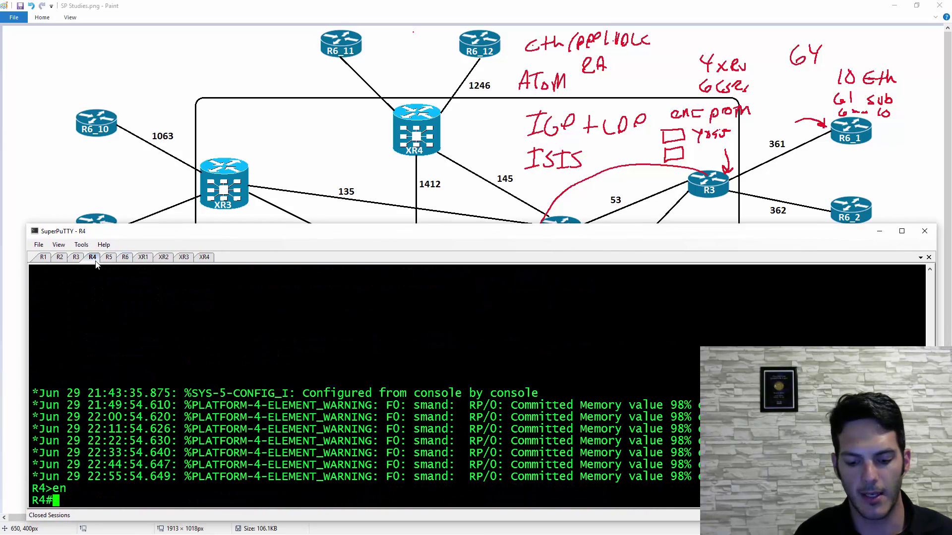
Begin a monitor capture 1 command on R4 that matches any traffic
text(mon)
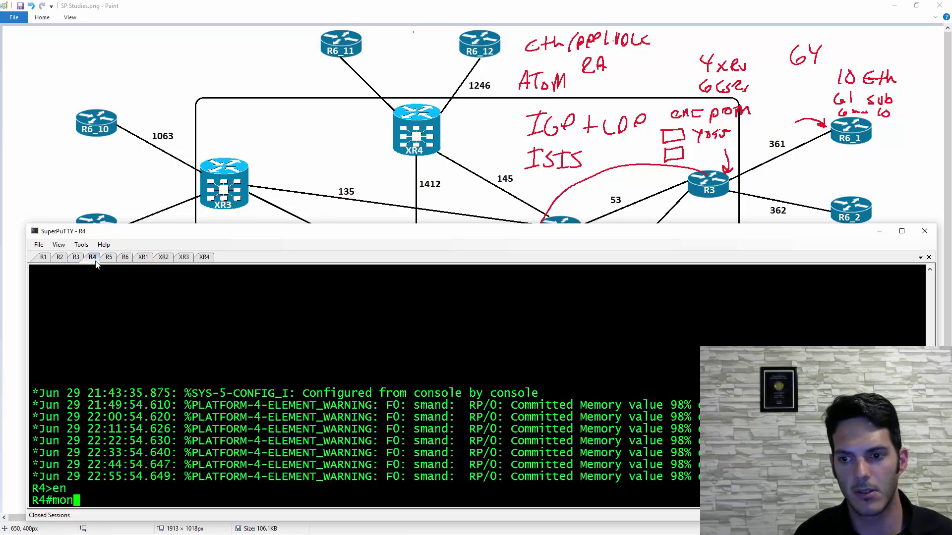
key(Tab)
text(cap)
key(Tab)
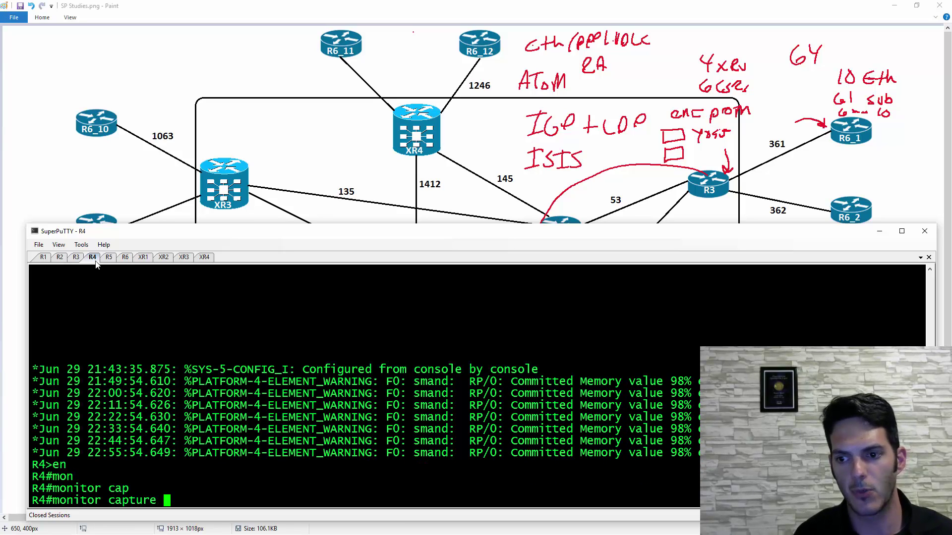
text(1)
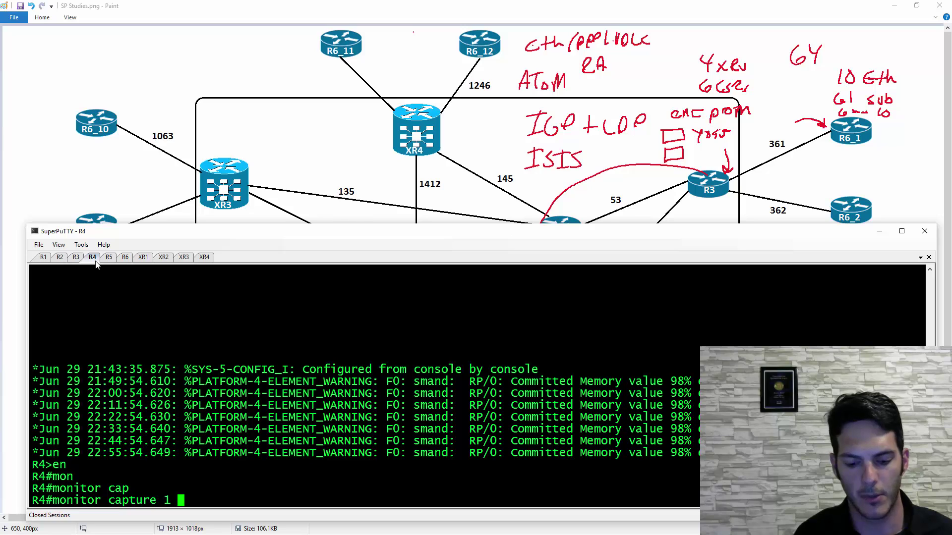
text(mat)
key(Tab)
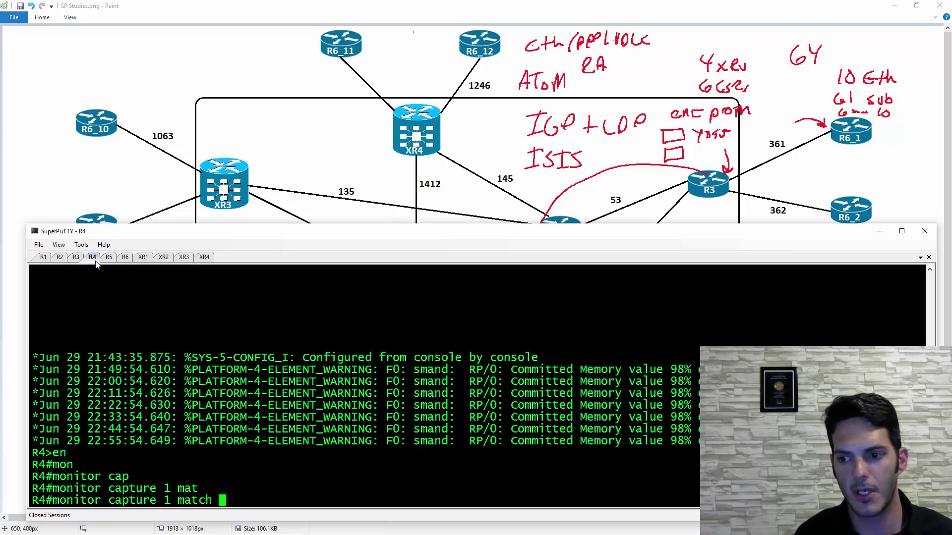
text(any)
key(Tab)
List the options available after "match any" in the unfinished capture command
text(in)
key(Tab)
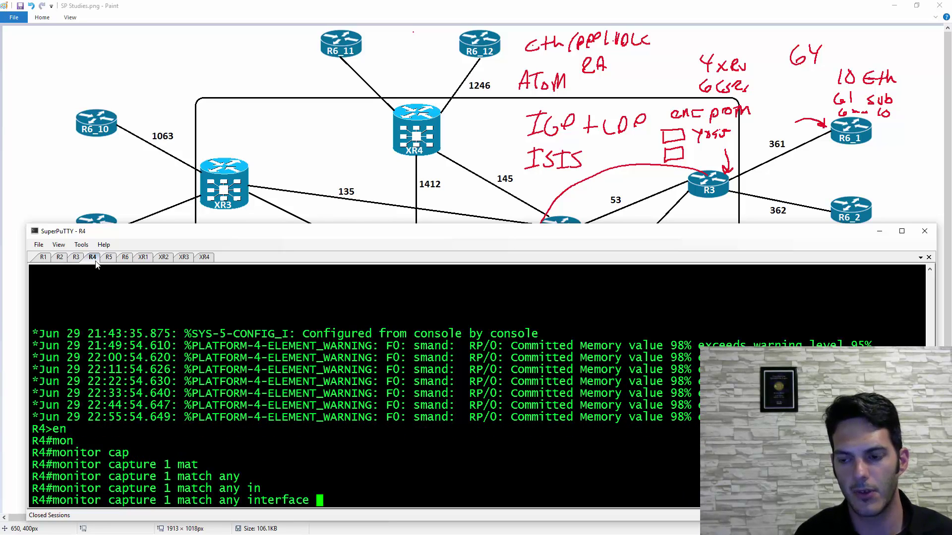
key(BackSpace)
key(BackSpace)
key(BackSpace)
key(BackSpace)
key(BackSpace)
key(BackSpace)
key(BackSpace)
key(BackSpace)
key(BackSpace)
key(BackSpace)
text(?)
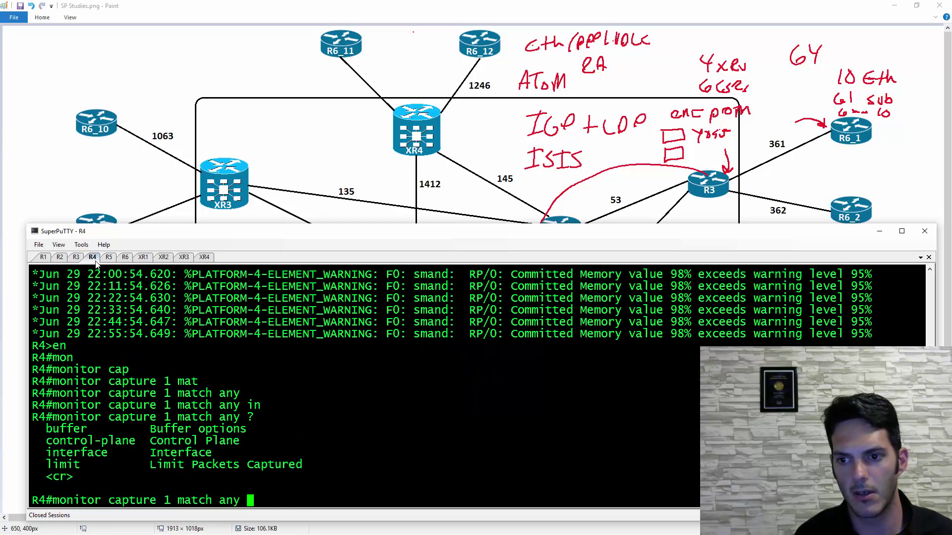
Extend the capture command with interface gigabitEthernet 1, checking the accepted interface types and number range
text(in)
key(Tab)
text(?)
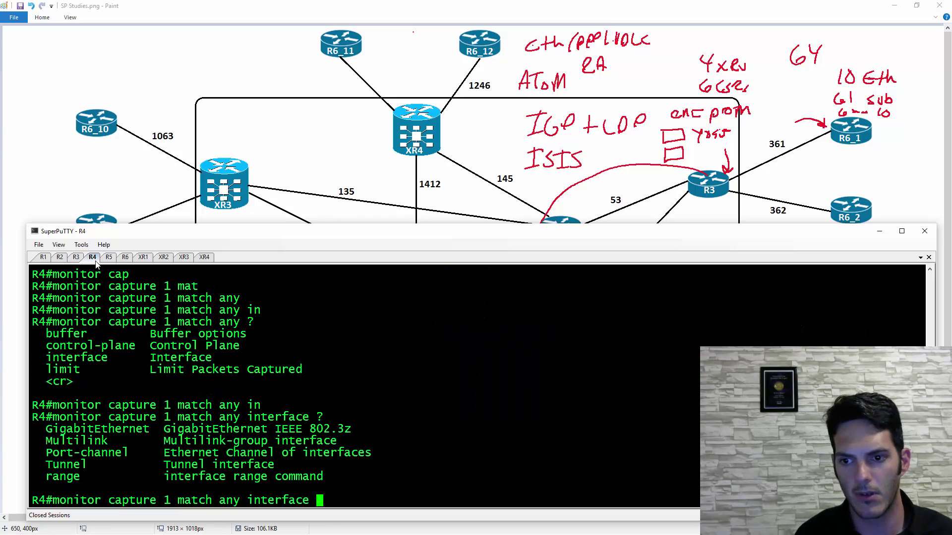
text(g)
key(Tab)
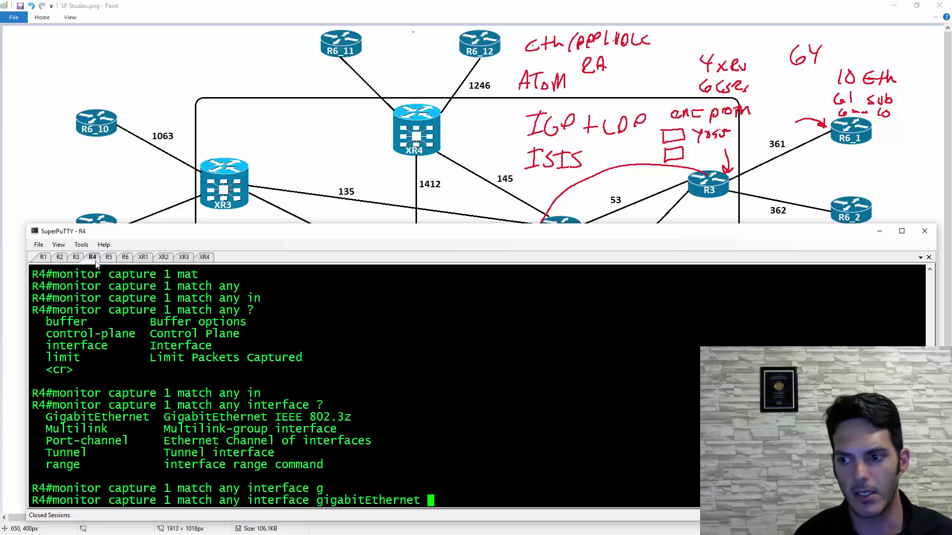
text(?)
text(1)
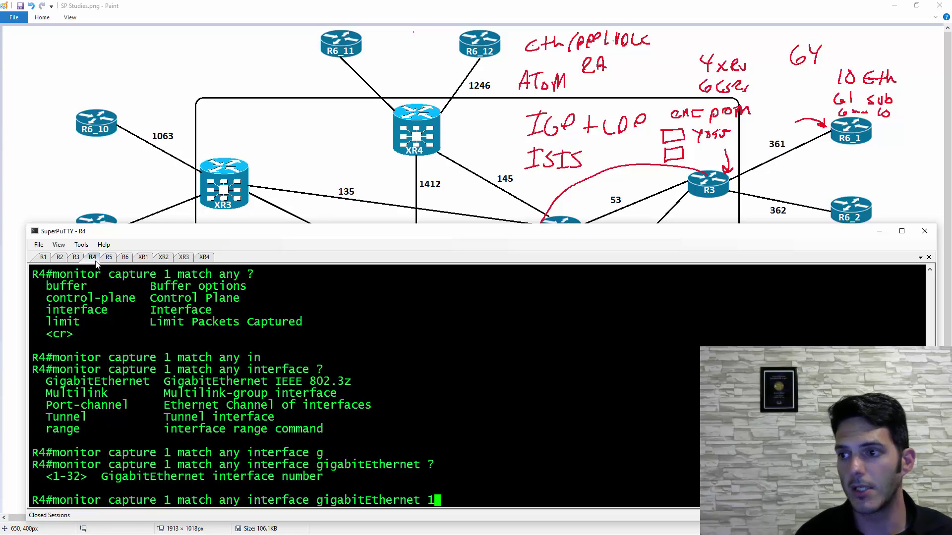
On R1, trace the route to 3.3.3.3 from source 1.1.1.1 with numeric output
mouse_move(494, 234)
mouse_down()
mouse_move(497, 441)
mouse_move(501, 208)
mouse_up()
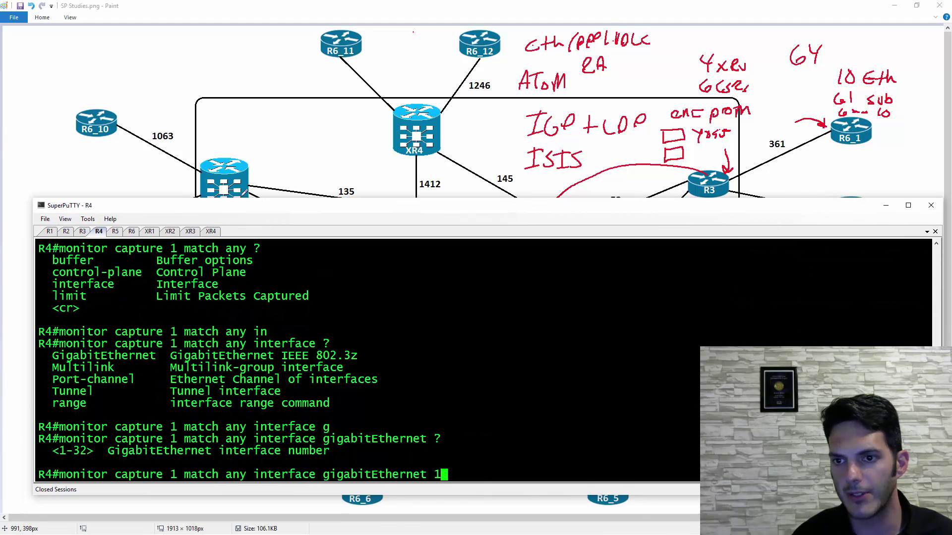
click(50, 231)
text(tr)
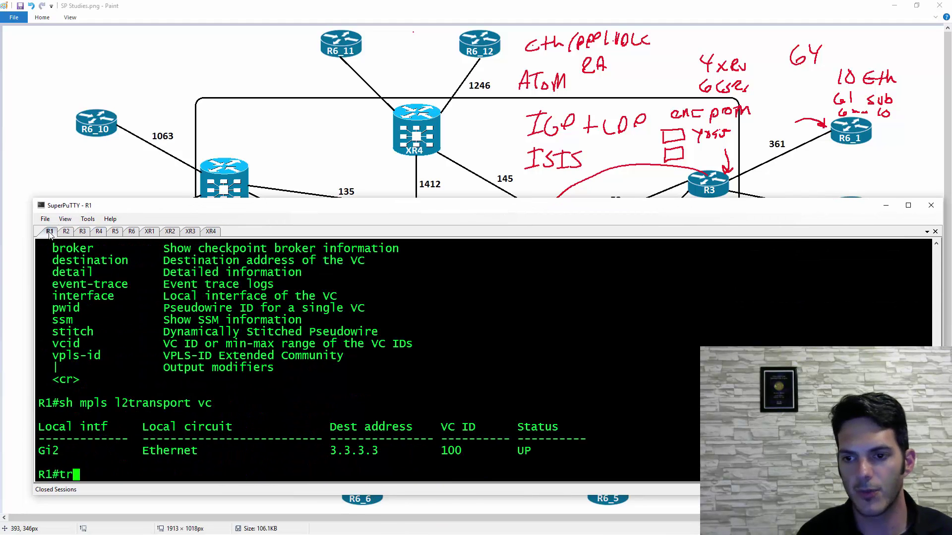
key(Tab)
text(3.3.3.3 so)
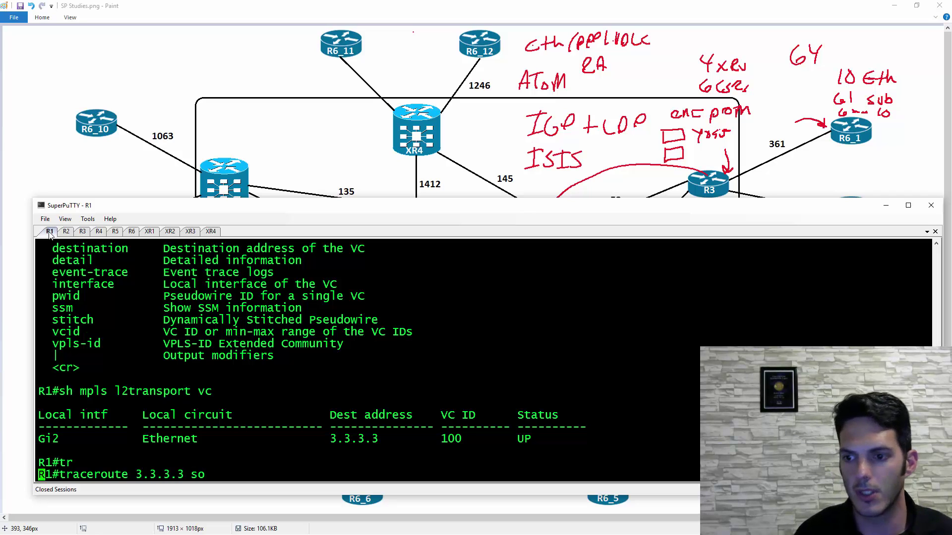
key(Tab)
text(1.1)
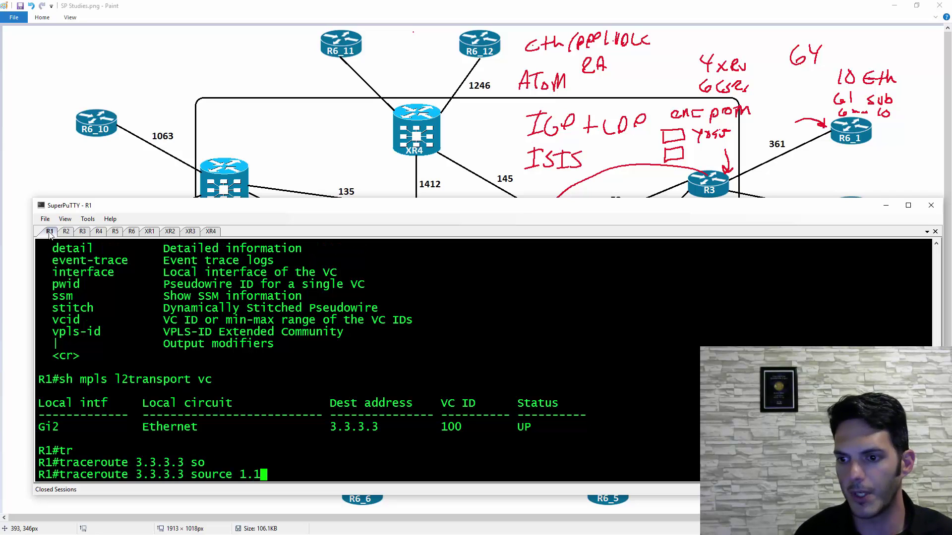
text(.1.1 num)
key(Return)
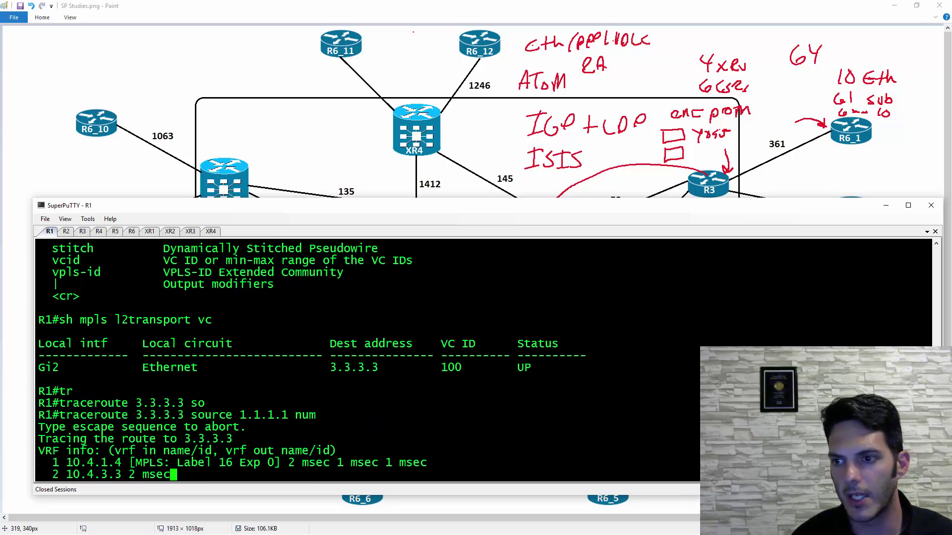
Return to R4 and complete the capture command for subinterface gigabitEthernet 1.34 in both directions
mouse_move(469, 210)
mouse_down()
mouse_move(482, 452)
mouse_move(475, 226)
mouse_up()
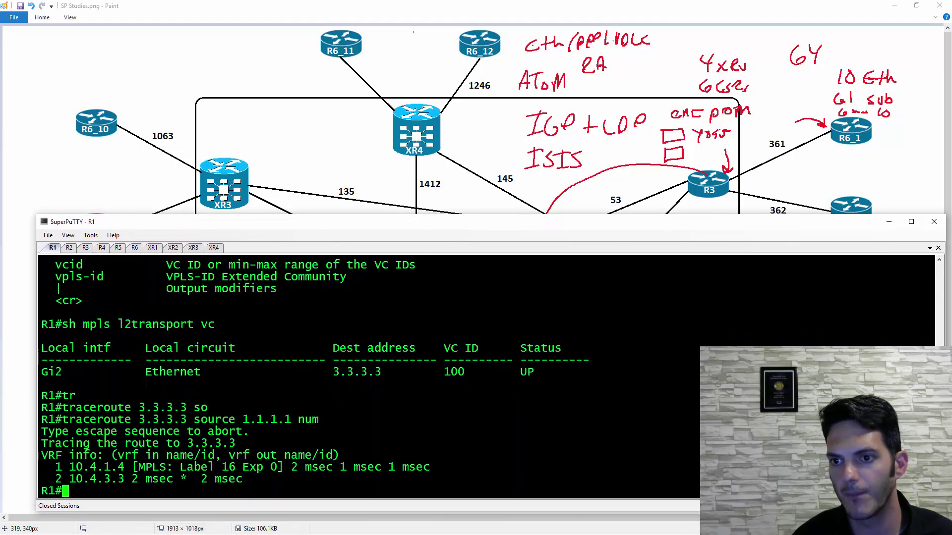
click(104, 249)
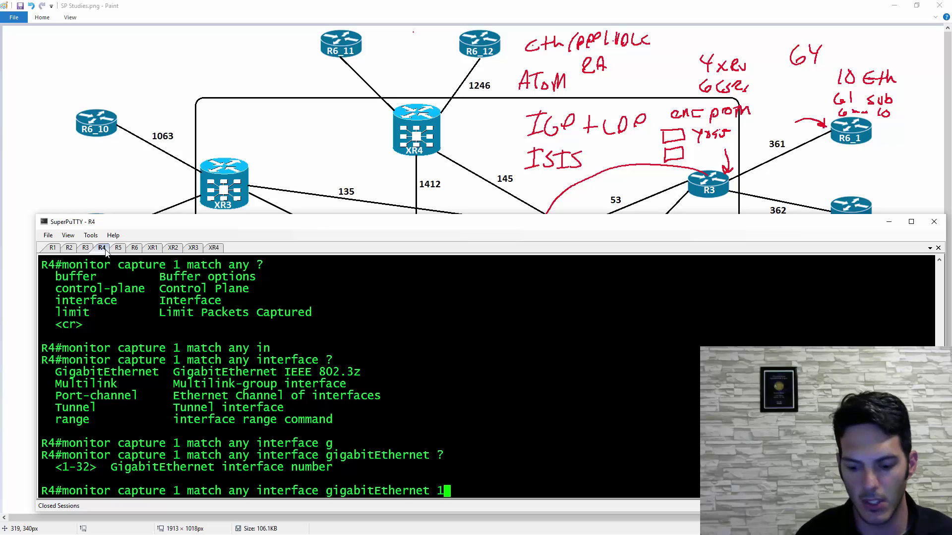
text(.)
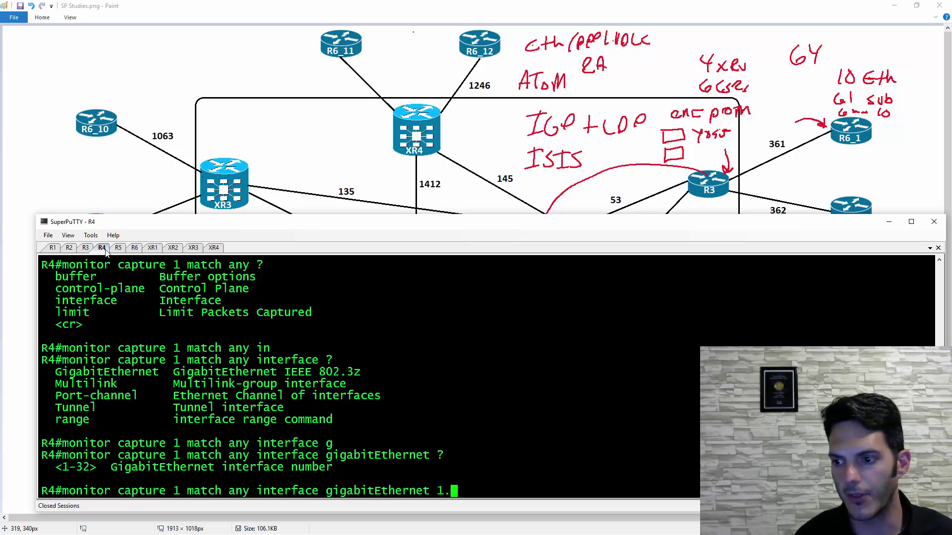
text(34 bo)
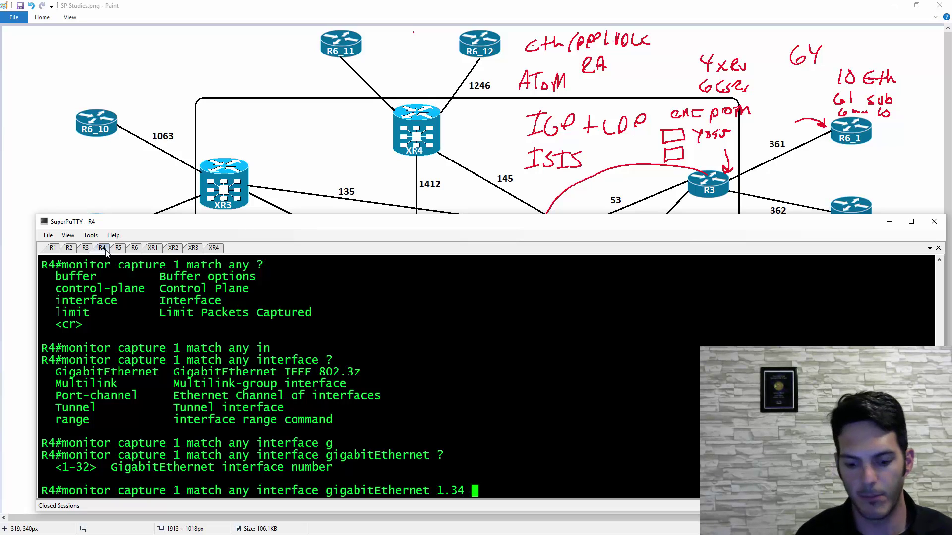
text(th)
key(Tab)
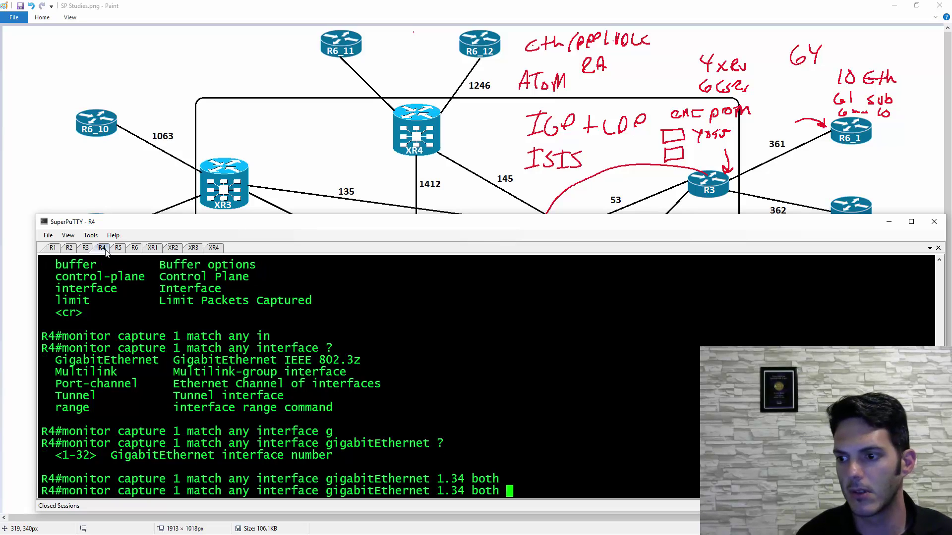
key(Return)
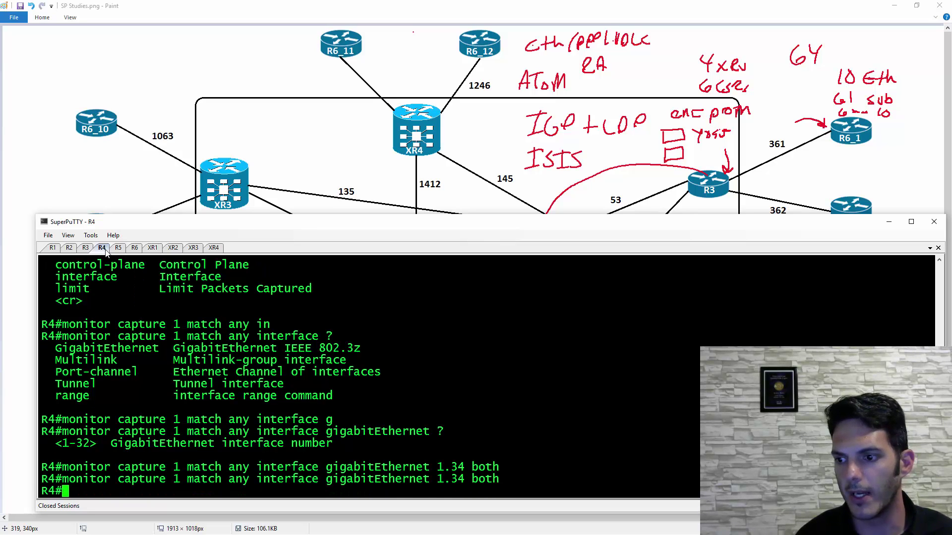
Reissue the capture 1 command for gigabitEthernet 1.41 in both directions, accepting replacement of the attached filter
key(Up)
key(Left)
key(Left)
key(Left)
key(Left)
key(Left)
key(Left)
key(Left)
key(Right)
key(Right)
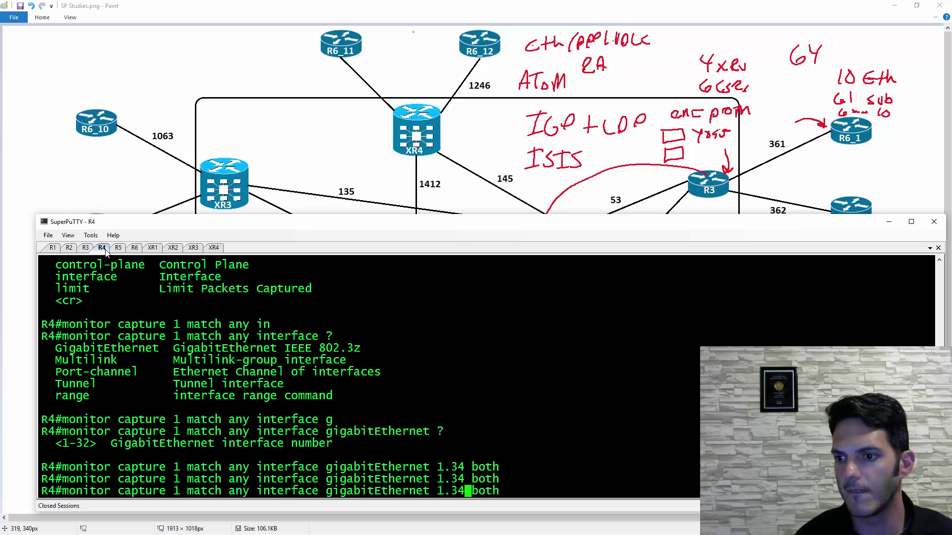
key(BackSpace)
key(BackSpace)
text(41)
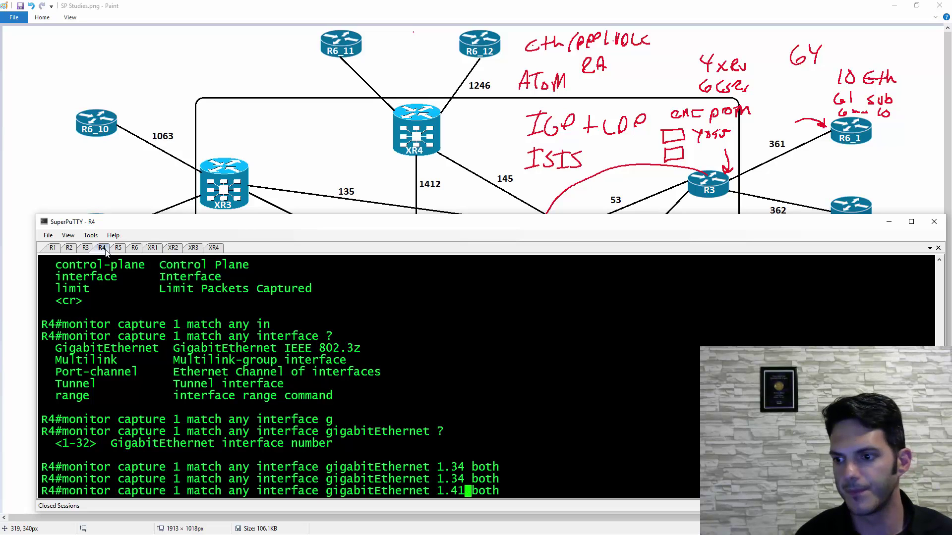
key(Return)
key(Return)
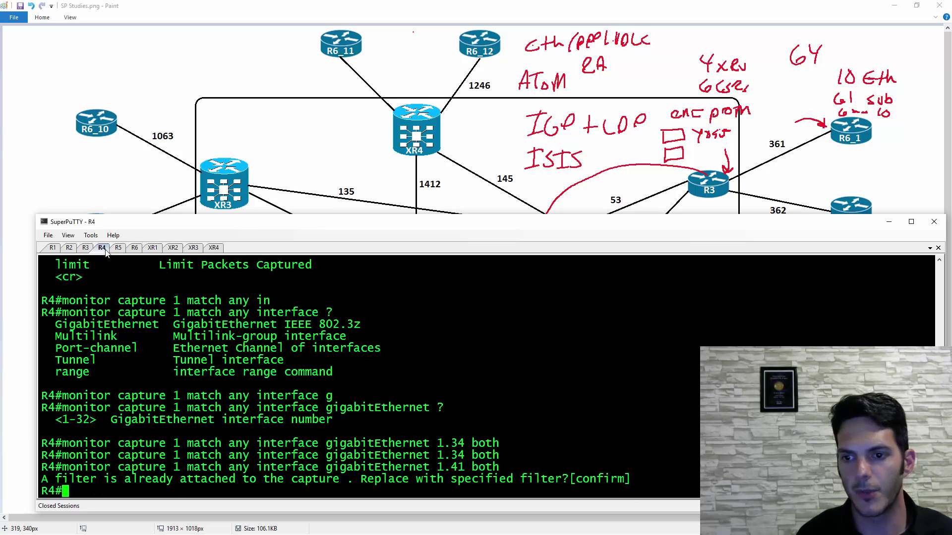
Start packet capture 1 on R4
text(mon)
key(Tab)
text(cap )
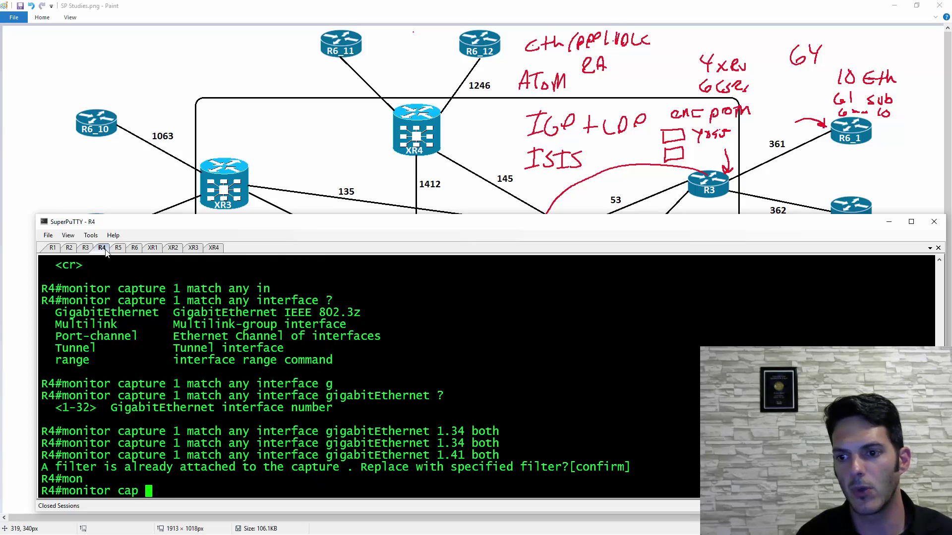
text(1 )
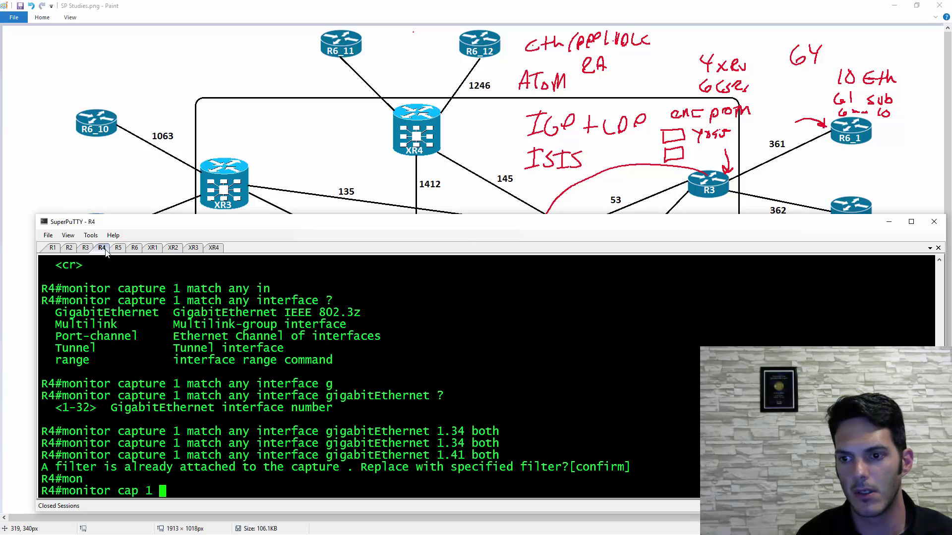
text(star)
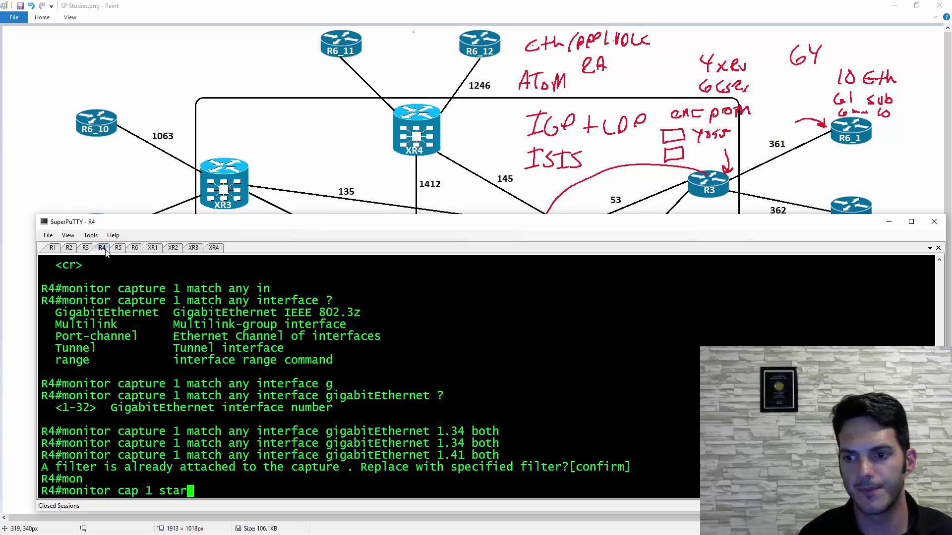
text(t)
key(Return)
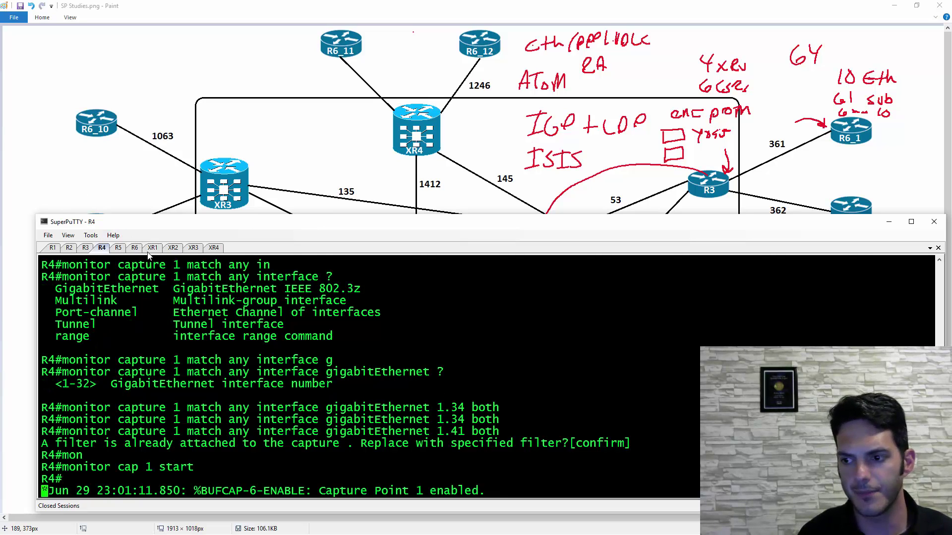
List the display options of the show monitor capture 1 command
text(showmon)
key(Tab)
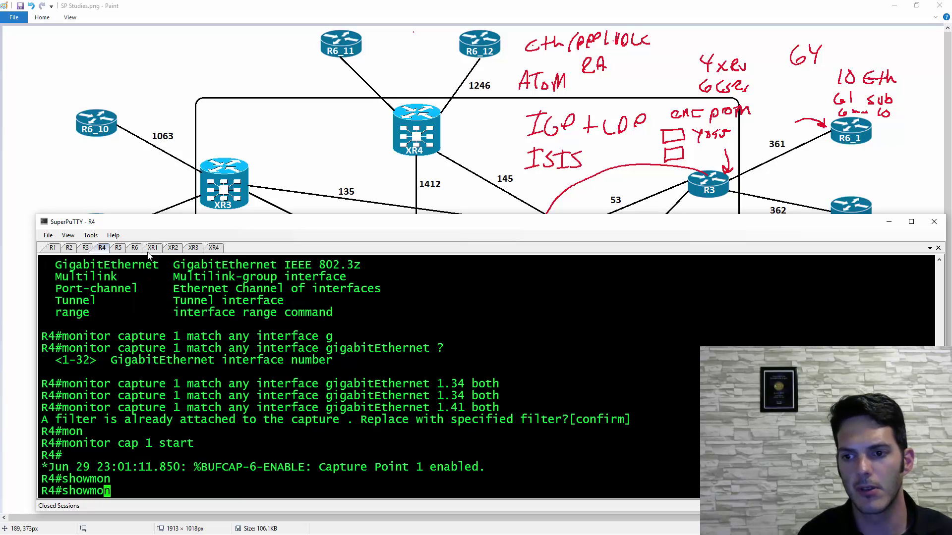
key(BackSpace)
key(BackSpace)
key(BackSpace)
text(mon)
key(Tab)
text(itor cap)
key(Tab)
text(ture )
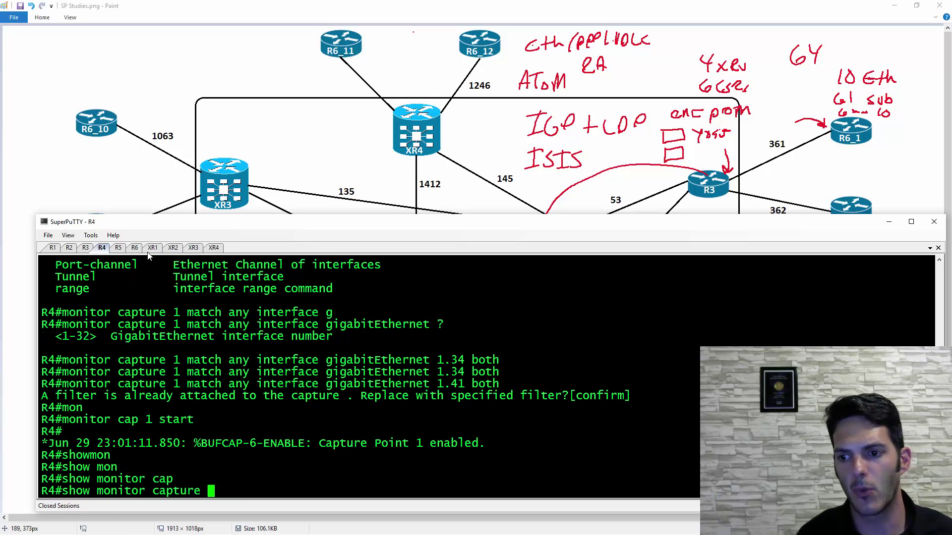
text(1 >?)
key(BackSpace)
text(?)
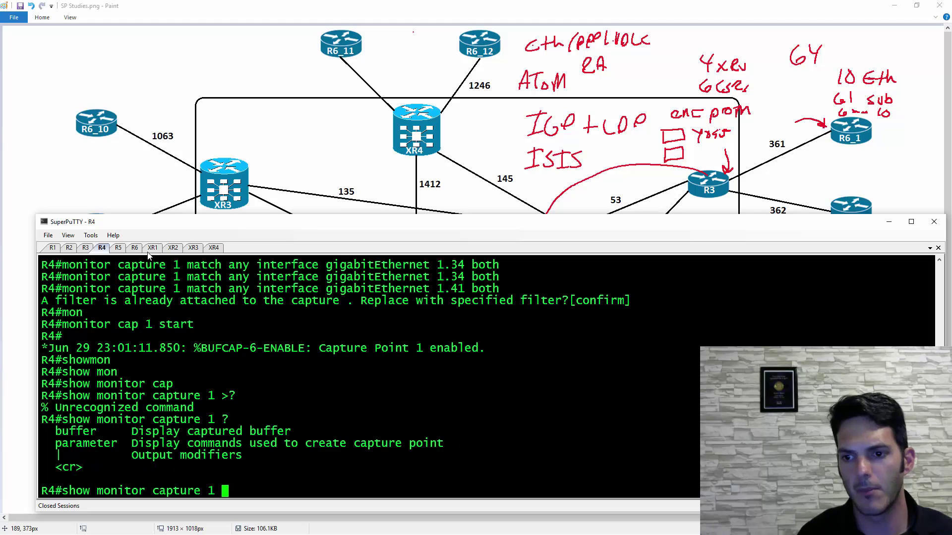
Display the buffer of capture 1 in detailed form, checking the available buffer options
text(buf)
key(Tab)
text(?det)
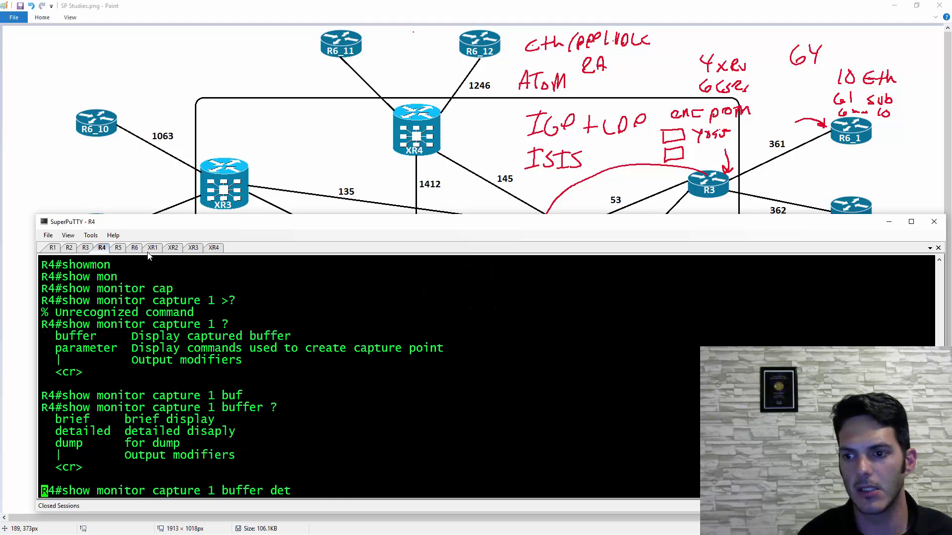
key(Tab)
text(?)
key(Return)
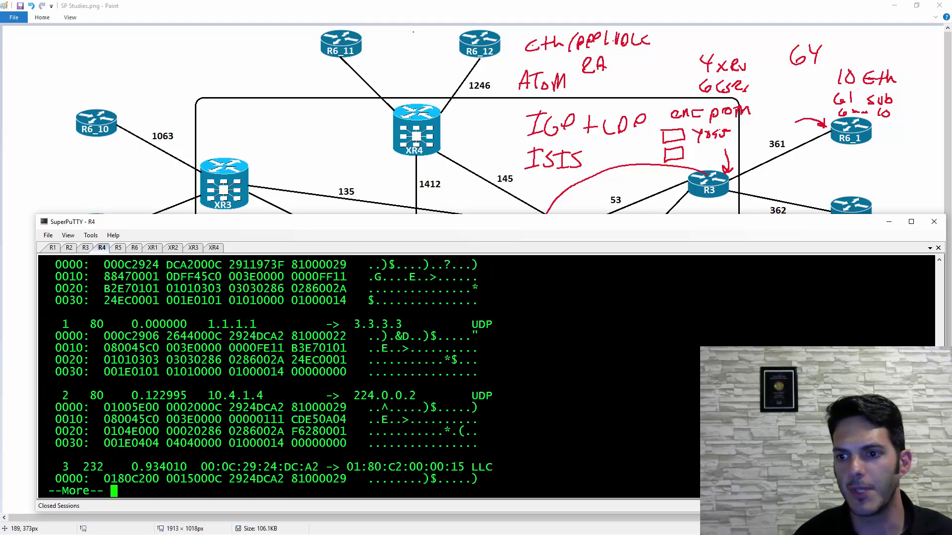
Page through the rest of the capture 1 buffer, mark the header line of packet 10, and return to the R4 prompt
key(space)
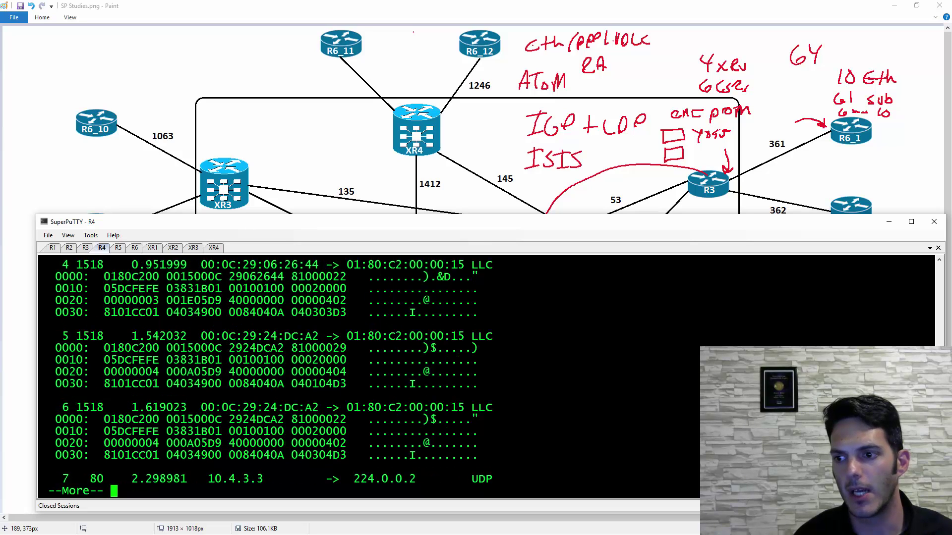
key(space)
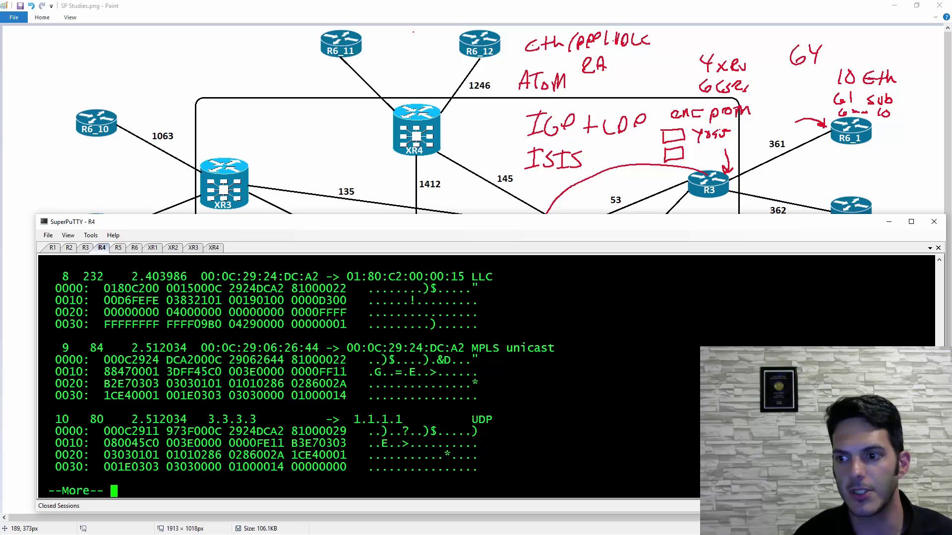
drag(511, 419, 63, 421)
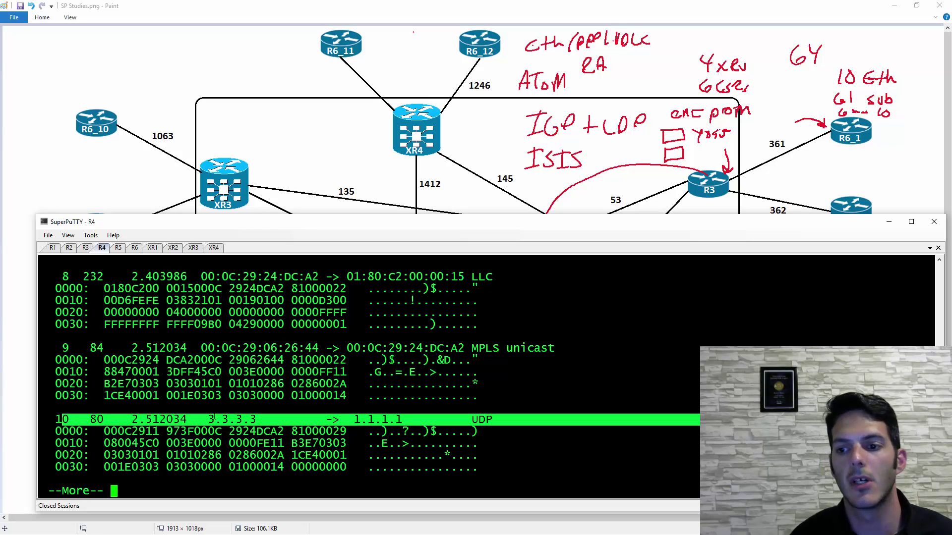
key(q)
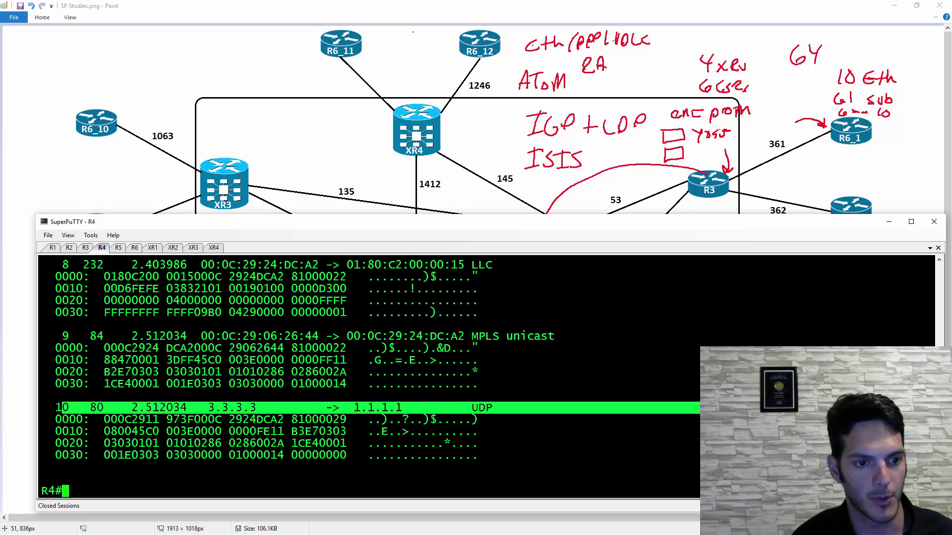
Switch to the remote Windows desktop, launch Wireshark, and start a live capture on Local Area Connection
key(alt+Tab)
key(alt+Tab)
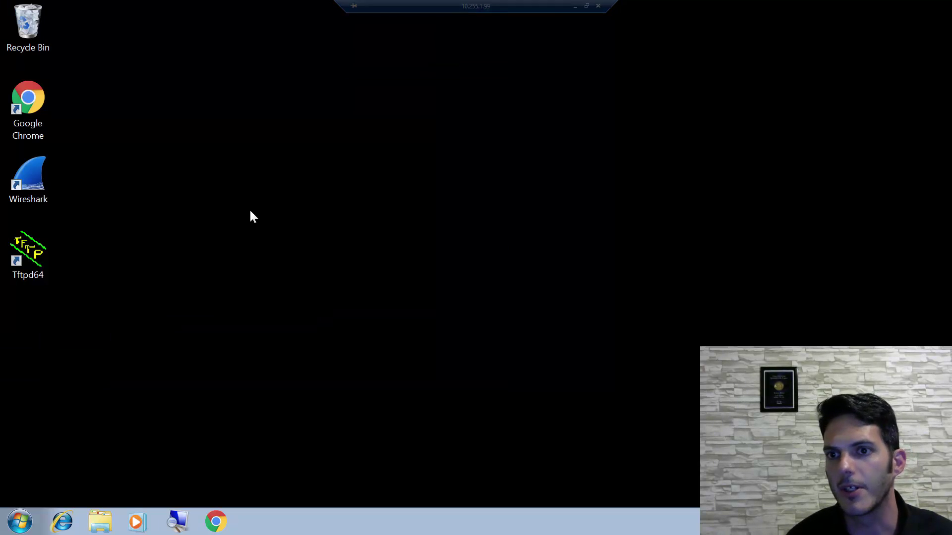
click(46, 189)
double_click(44, 184)
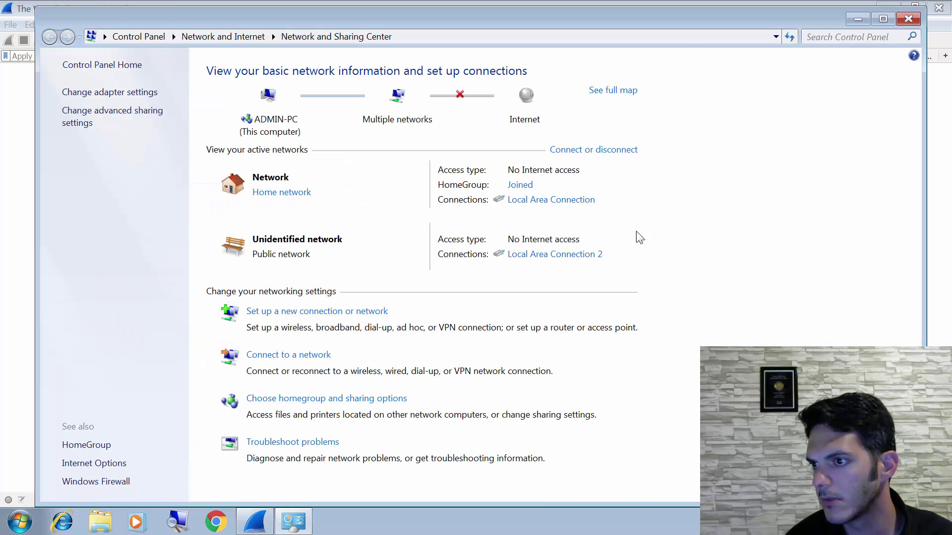
click(897, 21)
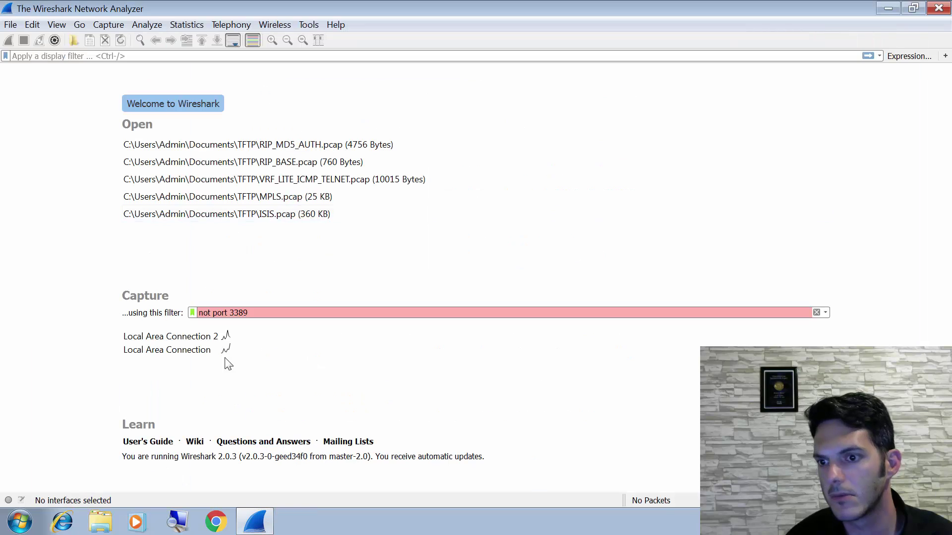
double_click(185, 361)
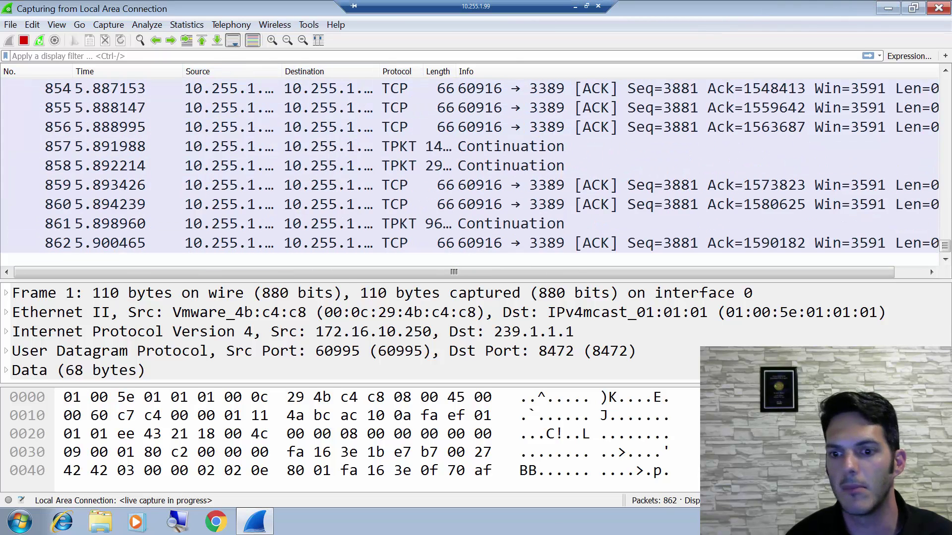
Switch to SuperPuTTY and ping 172.16.100.65 from R6 in VRF R6_1 to generate traffic
key(alt+Tab)
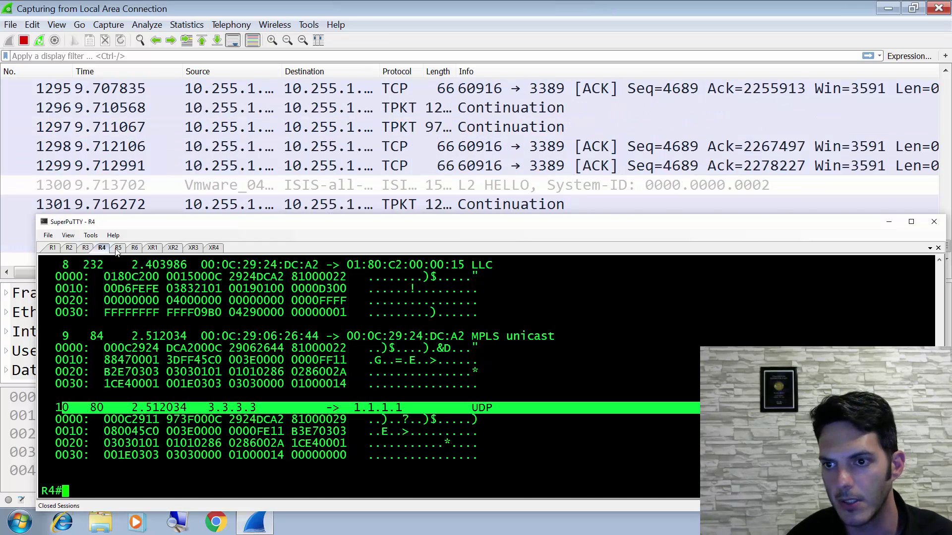
click(134, 248)
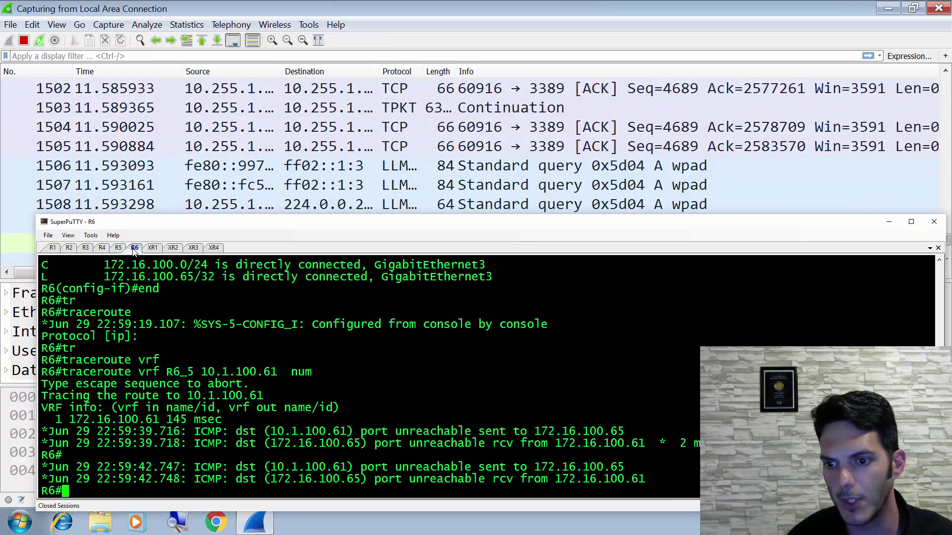
text(ping vrf R6_1 172.16.100.65)
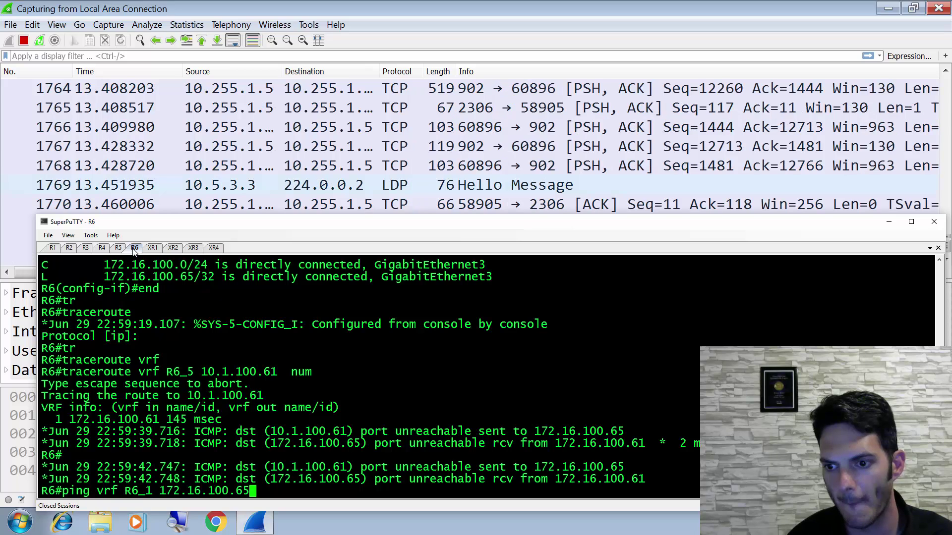
key(Return)
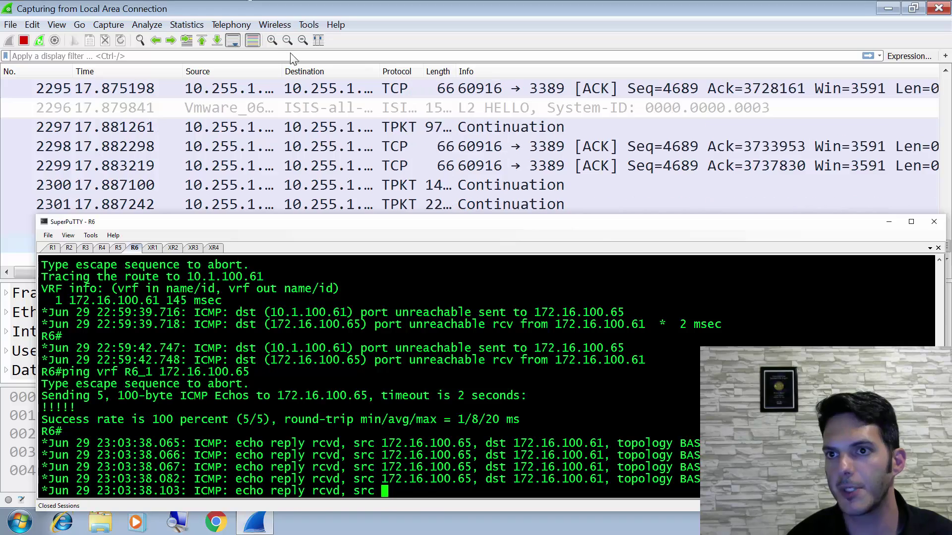
Switch to Wireshark, filter the captured packets by icmp, and widen the Source column to show full addresses
click(291, 56)
text(icmp)
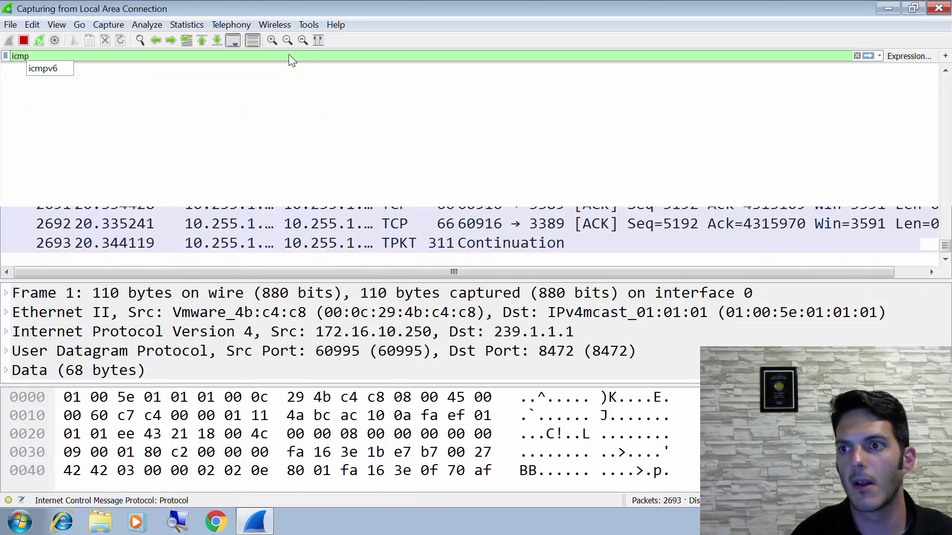
key(Return)
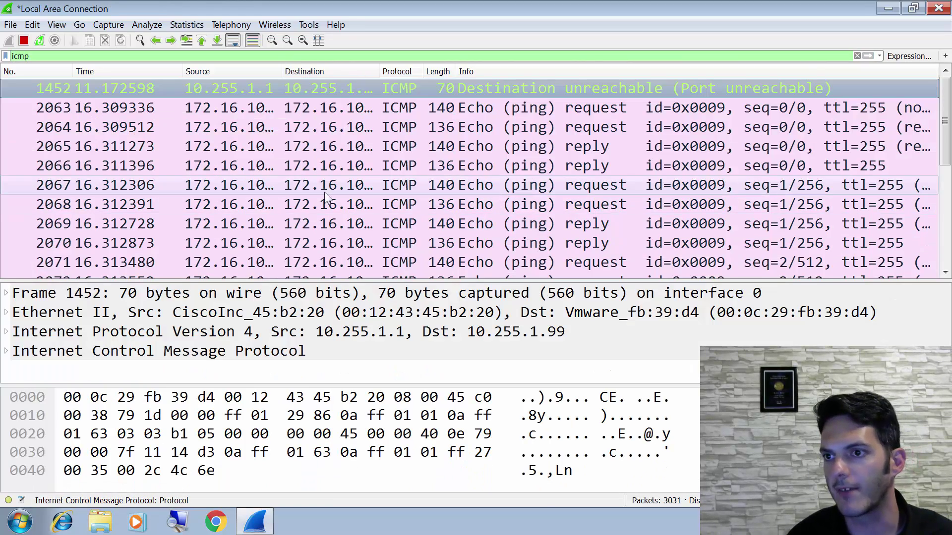
drag(281, 71, 312, 72)
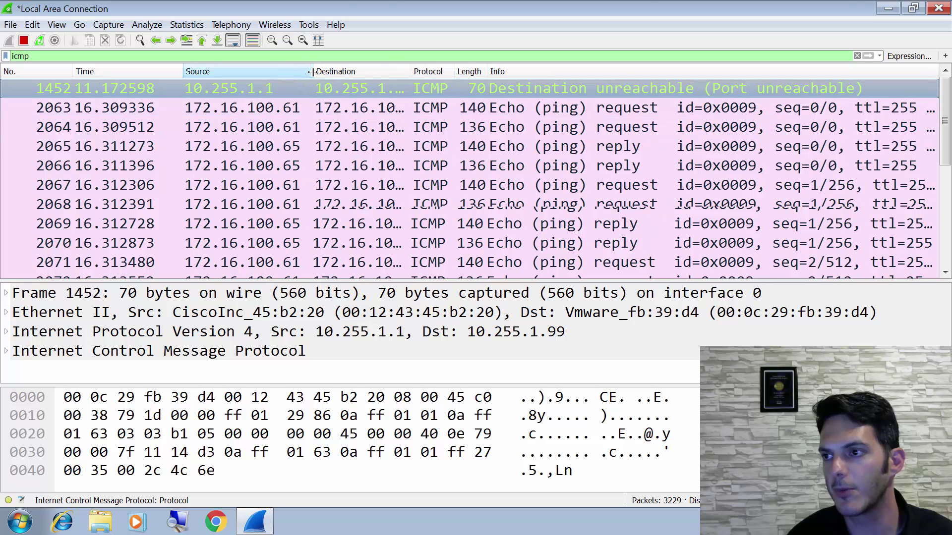
Enlarge the packet details of echo request 2064 and expand its PW Ethernet Control Word and MPLS header
click(292, 130)
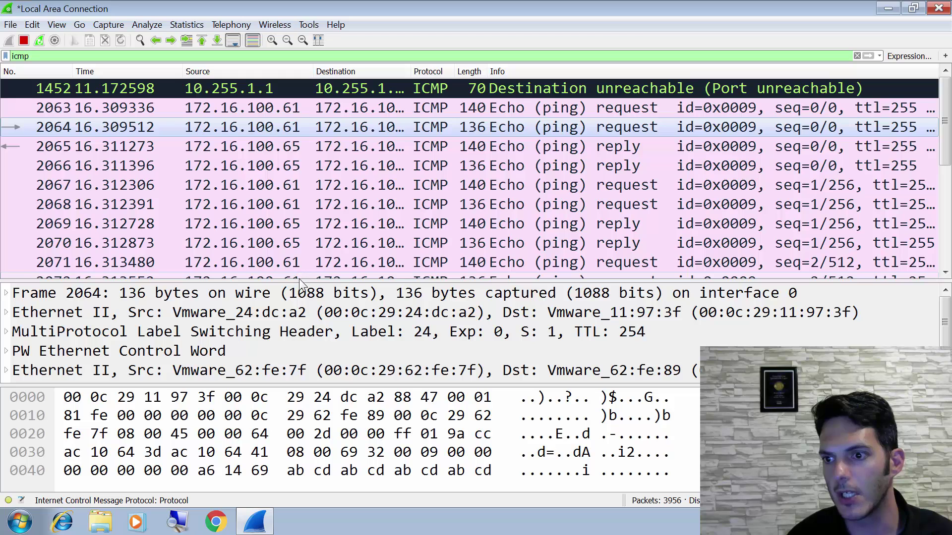
drag(299, 281, 299, 171)
click(11, 243)
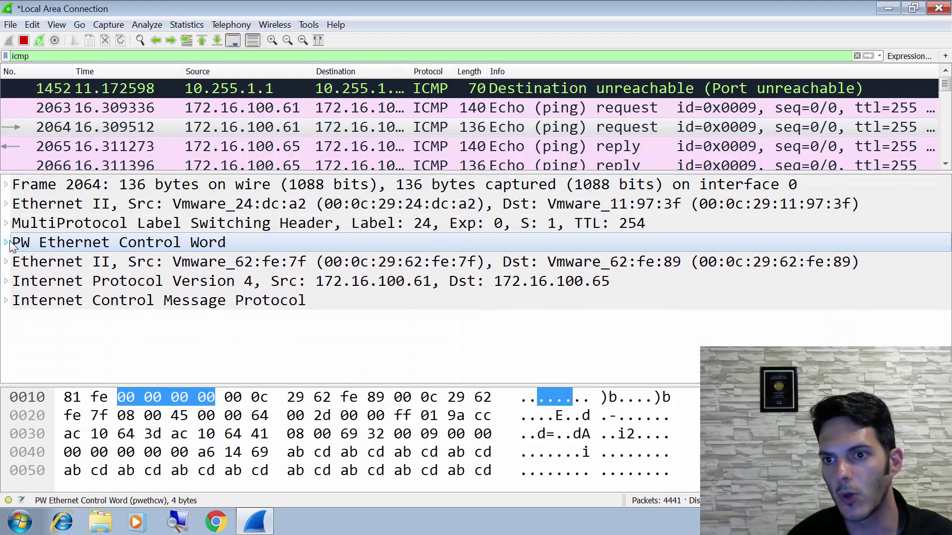
click(7, 243)
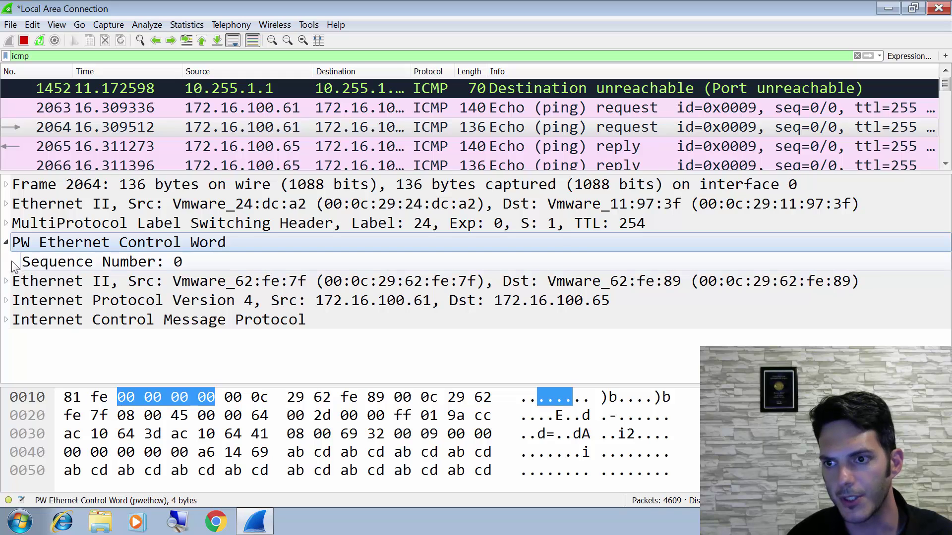
click(6, 224)
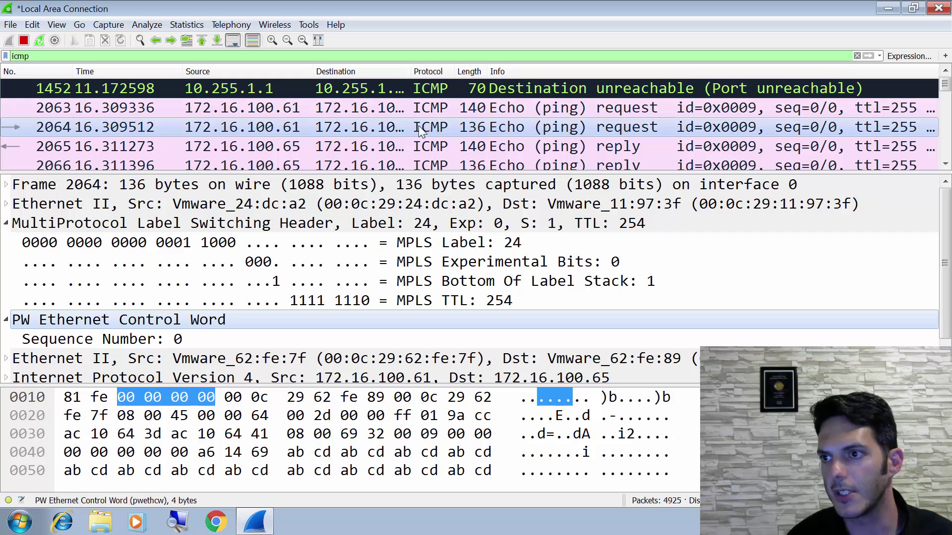
Reduce the text size and examine both MPLS headers of echo request 2063, including the label values and bottom-of-stack bit
click(392, 114)
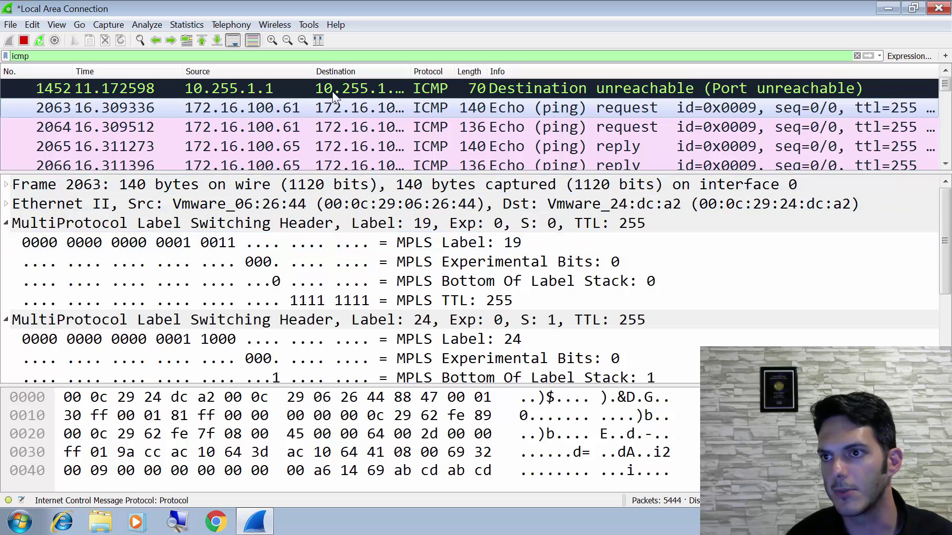
click(290, 42)
click(290, 41)
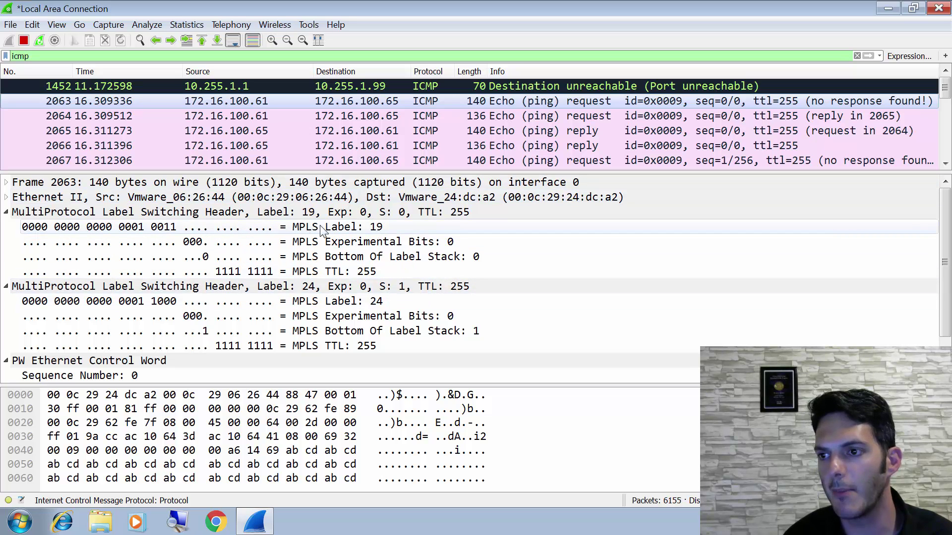
click(362, 226)
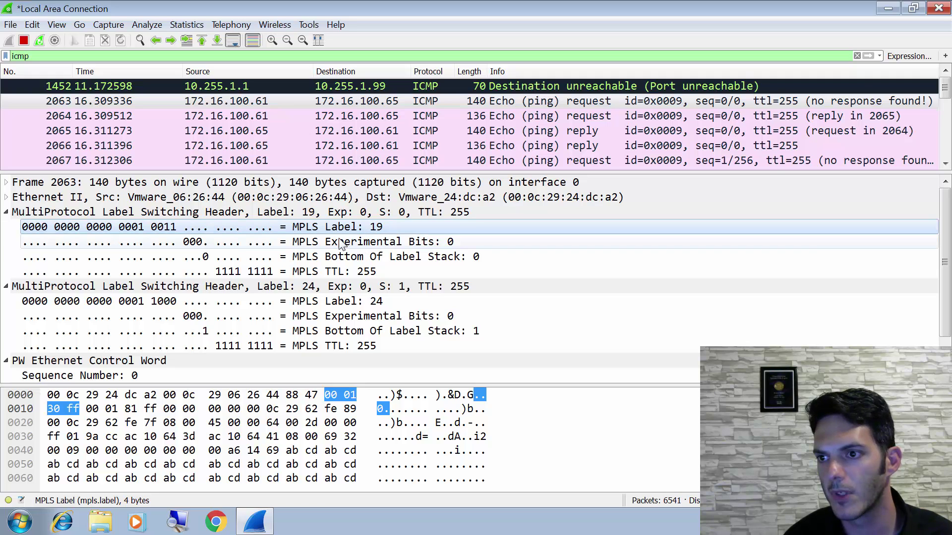
click(325, 288)
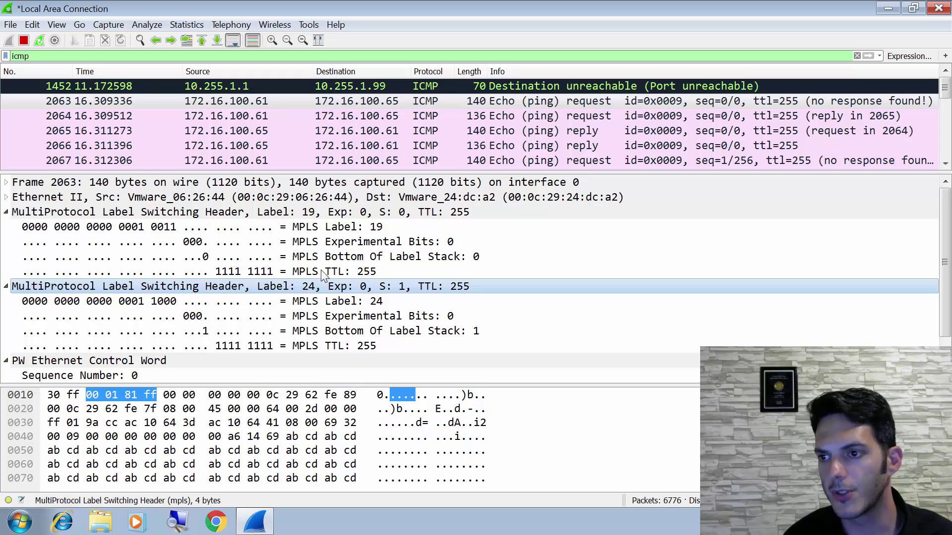
click(318, 230)
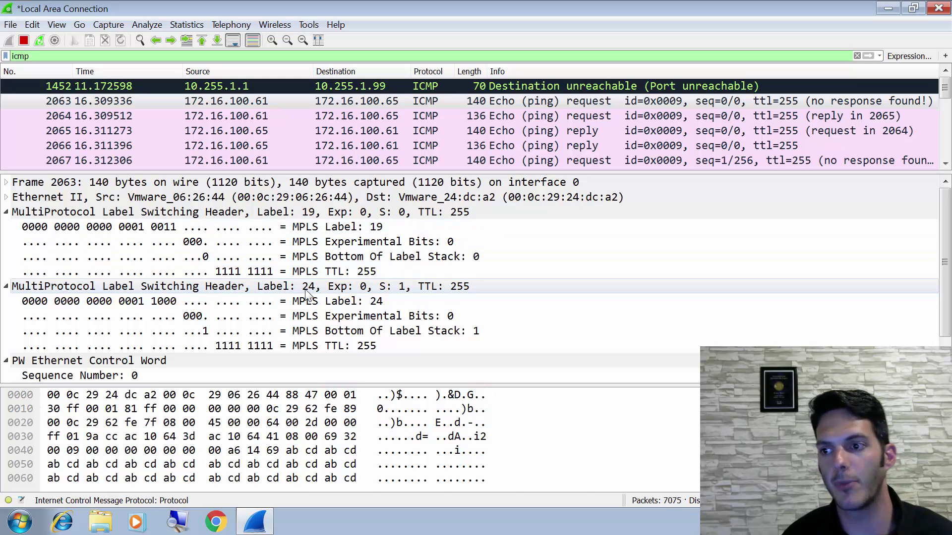
click(308, 287)
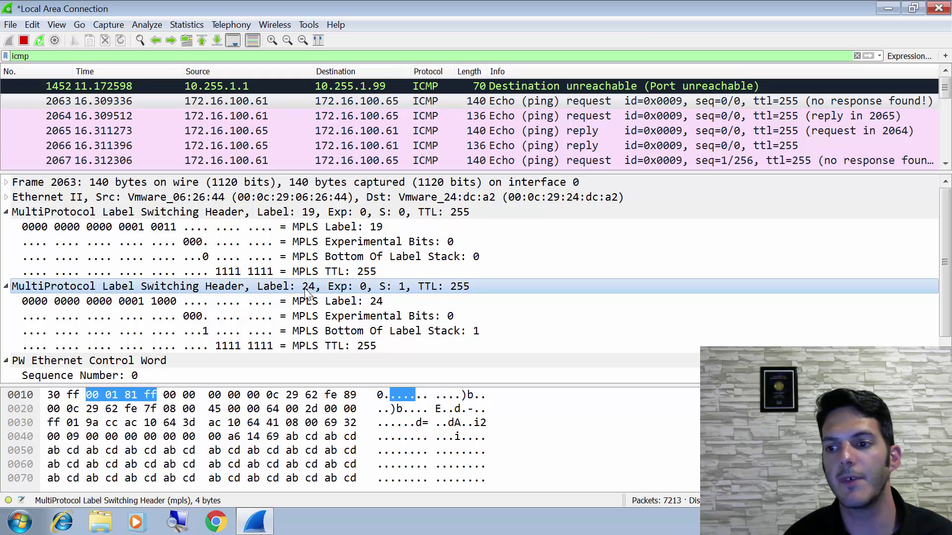
click(315, 333)
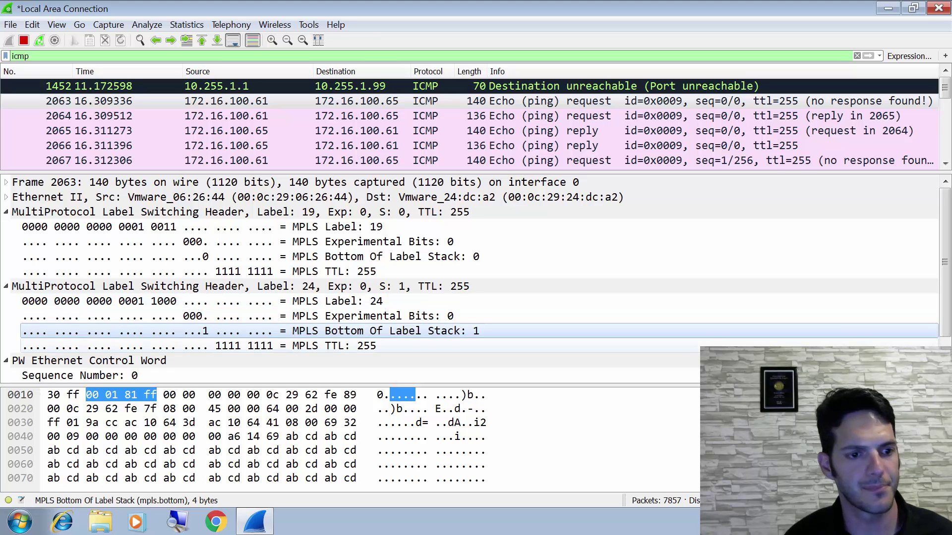
Switch to SuperPuTTY, display the MPLS forwarding table on R1, and mark the local label of the l2ckt(1) entry
key(alt+Tab)
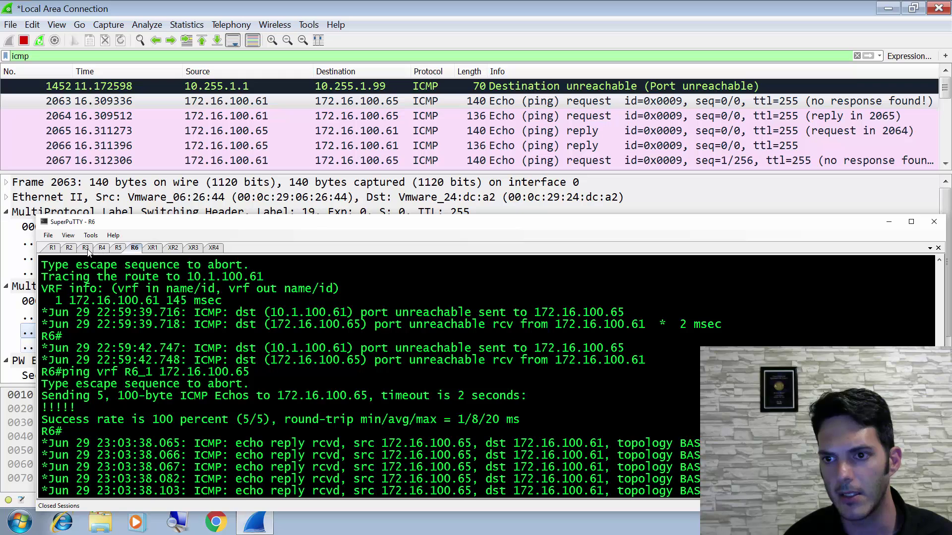
click(53, 250)
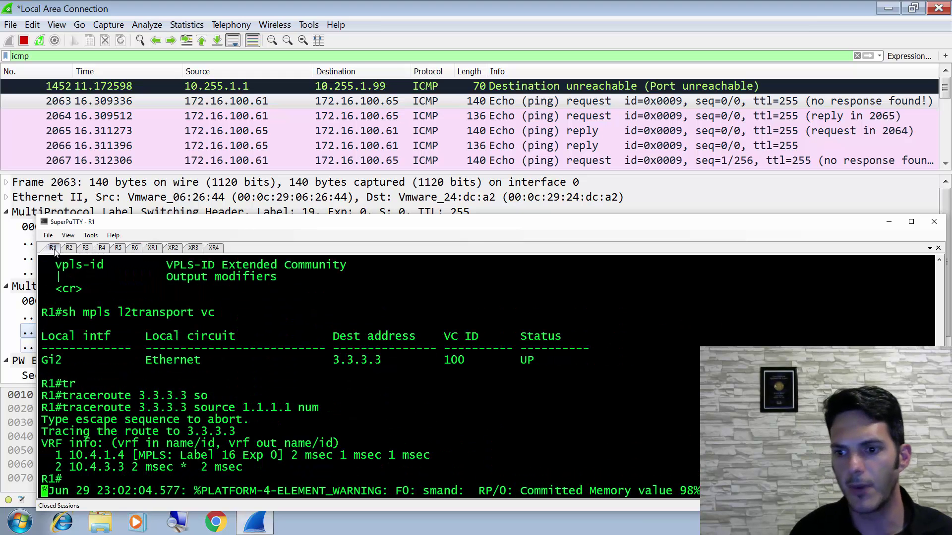
key(Return)
text(sh mpls for)
key(Tab)
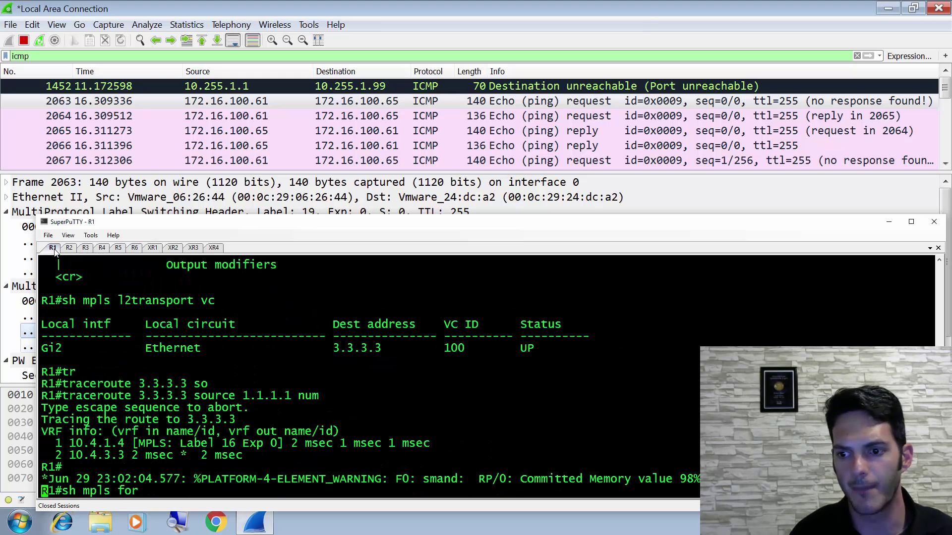
key(Return)
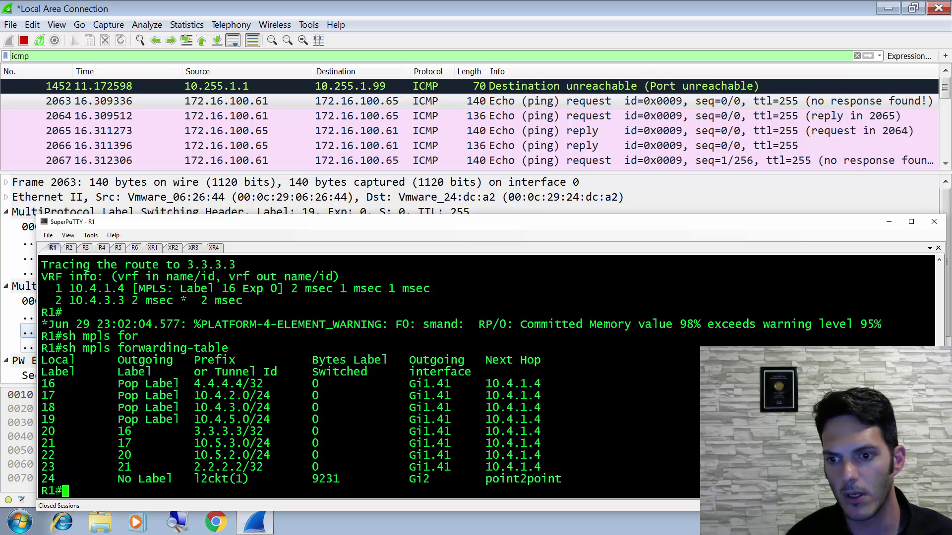
double_click(48, 479)
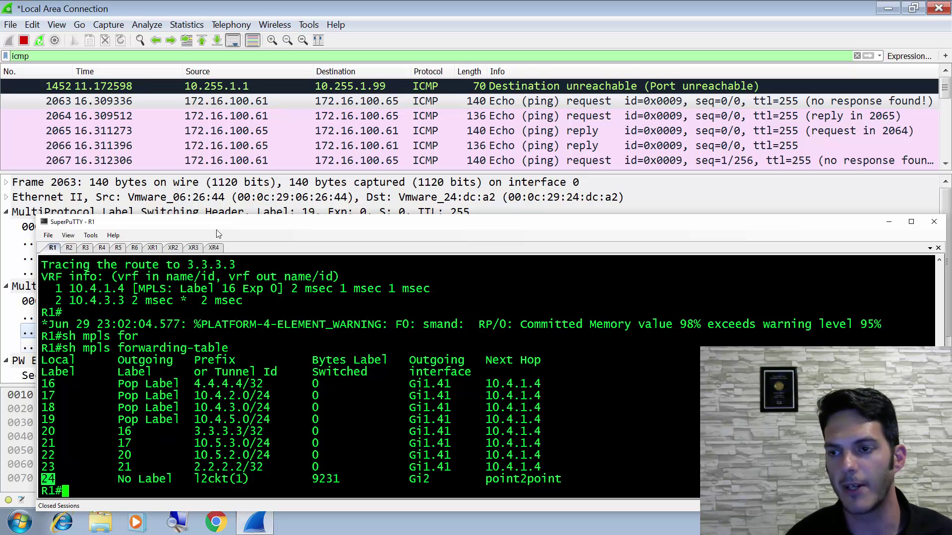
Move the terminal window slightly higher, display the MPLS forwarding table on R4, and mark the entry for 1.1.1.1/32
double_click(286, 221)
drag(375, 5, 358, 182)
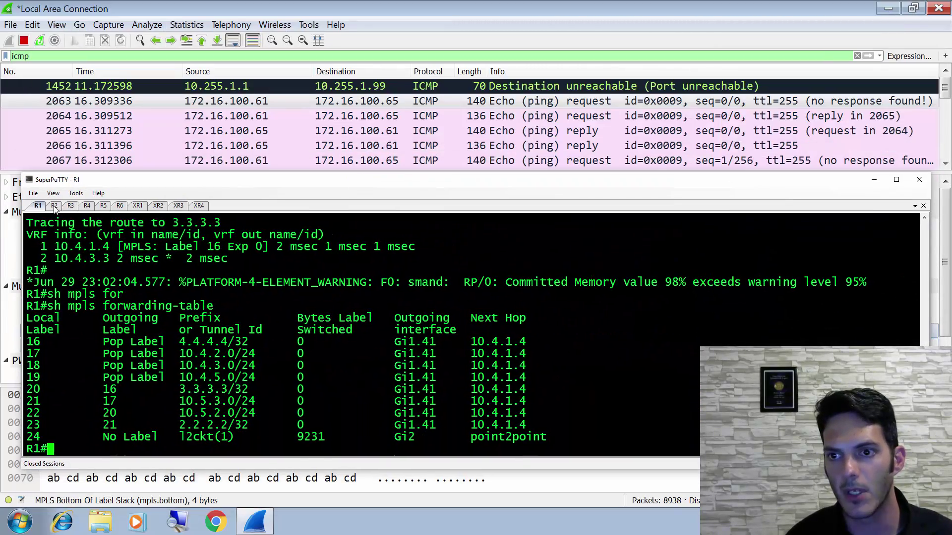
click(86, 207)
text(sh )
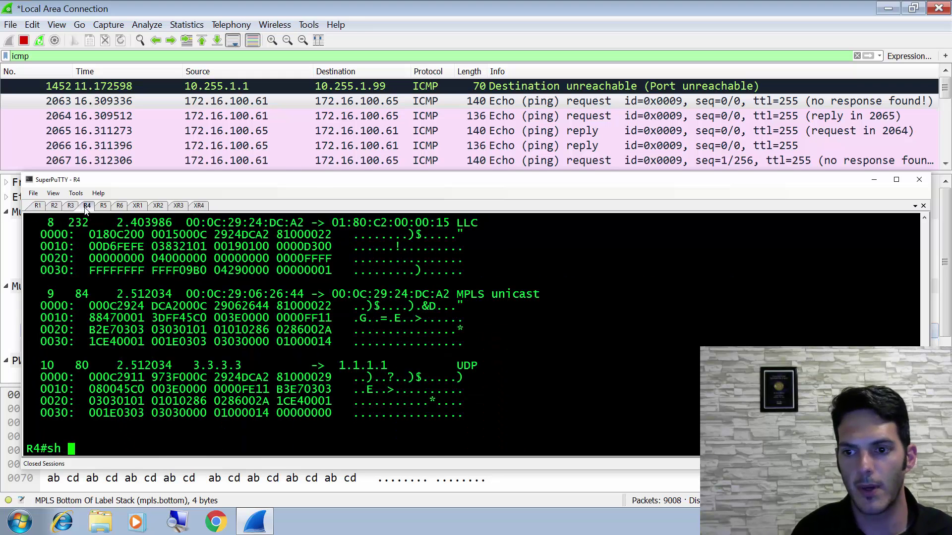
text(mpls for)
key(Tab)
key(Return)
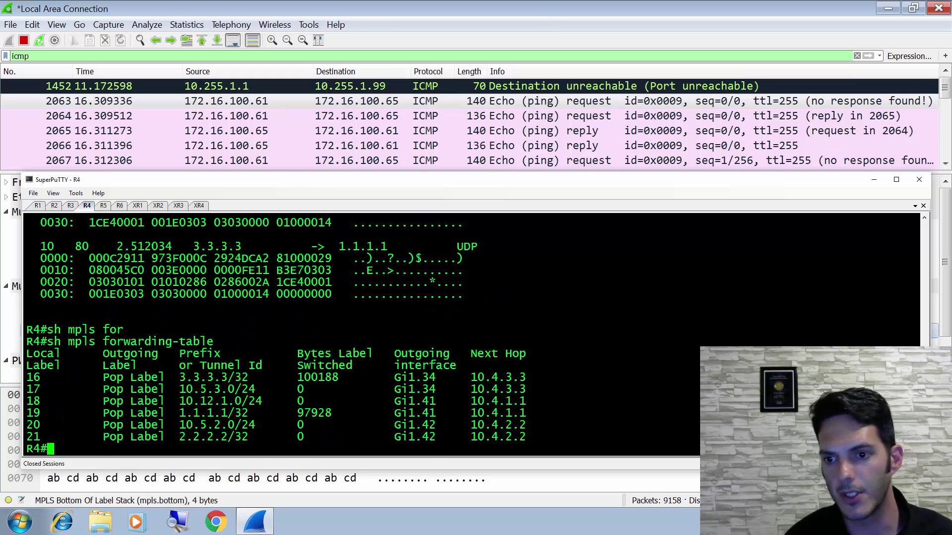
drag(27, 413, 519, 413)
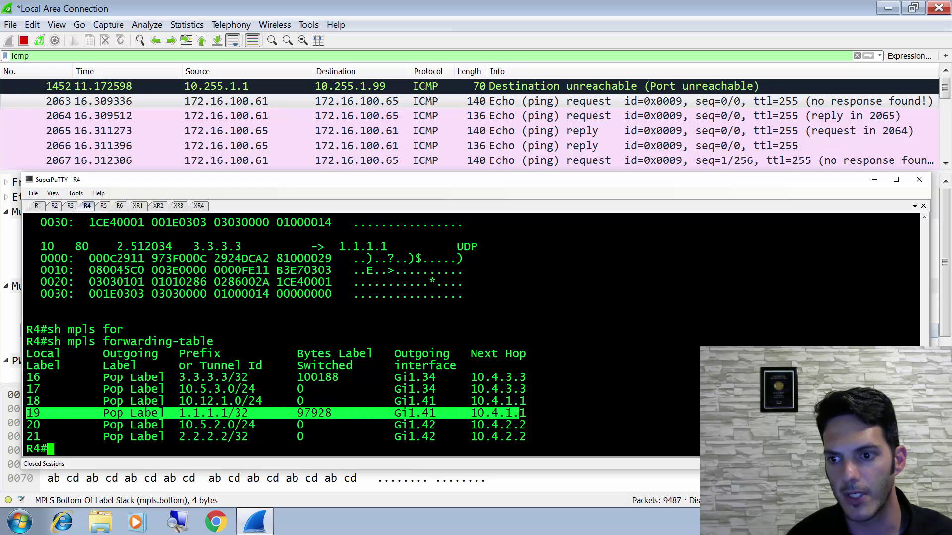
Clear the marked entry, switch to the R3 session, enter privileged mode, and display R3's MPLS forwarding table
click(519, 413)
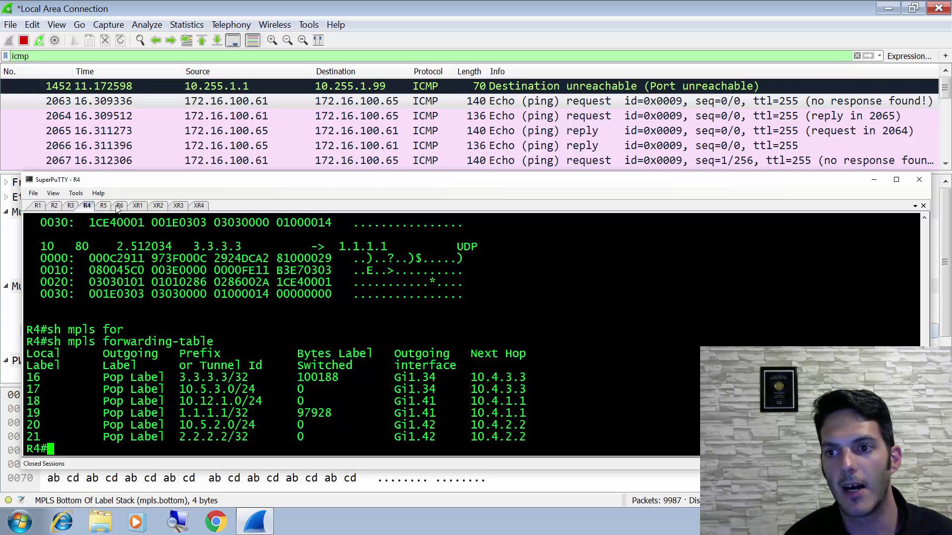
click(71, 206)
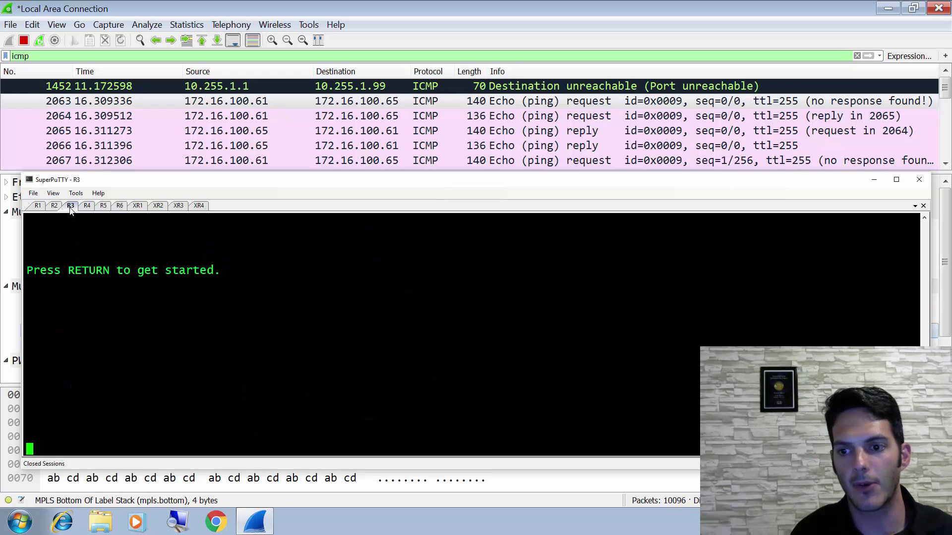
key(Return)
text(en)
key(Return)
text(sh mpls f)
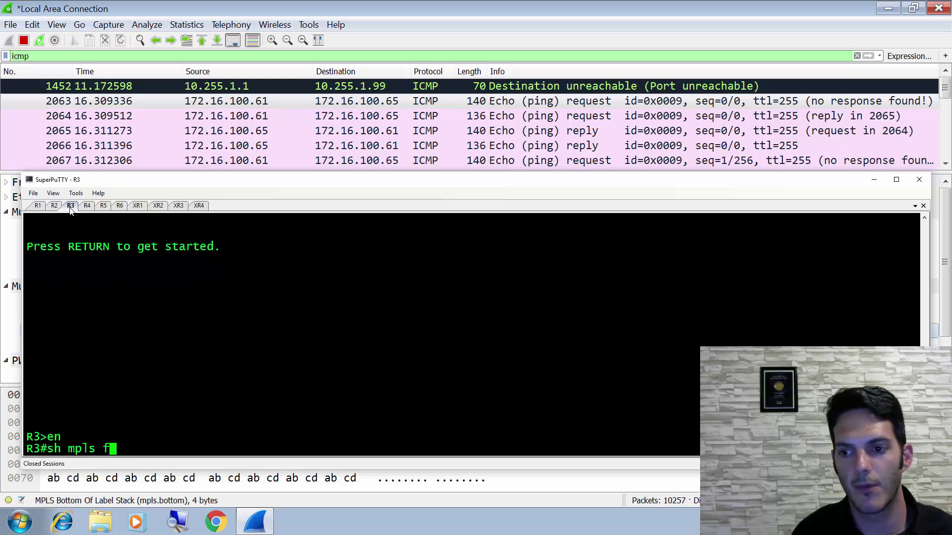
text(or)
key(Tab)
key(Return)
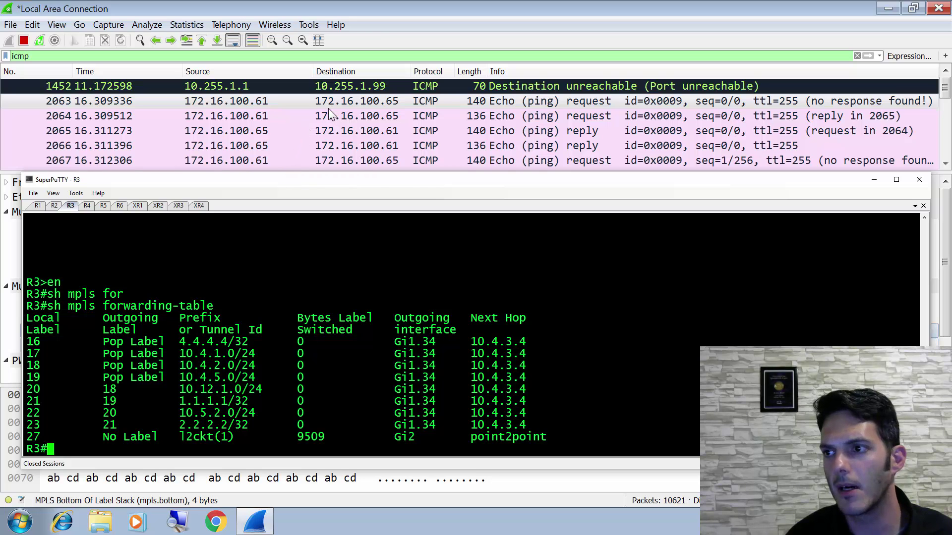
Examine both MPLS headers of echo reply 2065 in Wireshark against R3's forwarding table, moving the SuperPuTTY window below the packet details
click(331, 120)
click(332, 123)
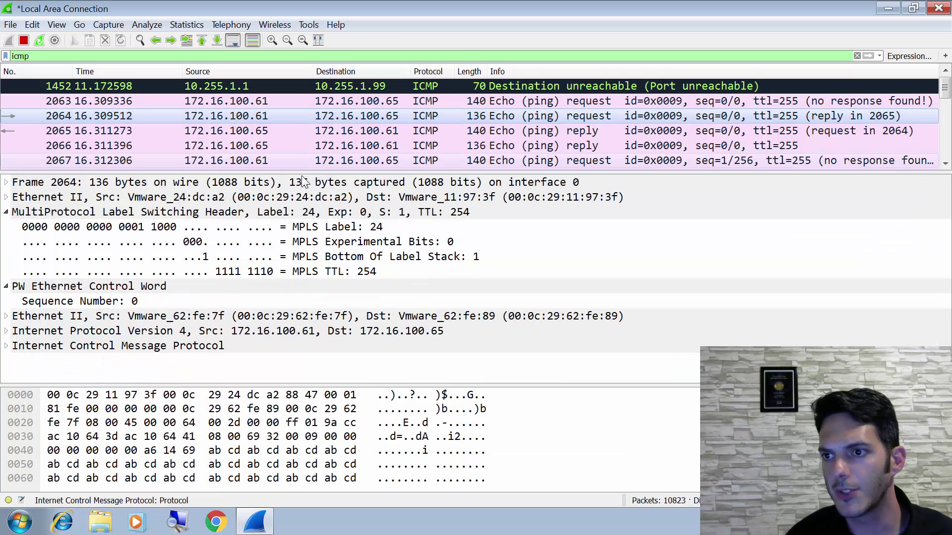
click(296, 130)
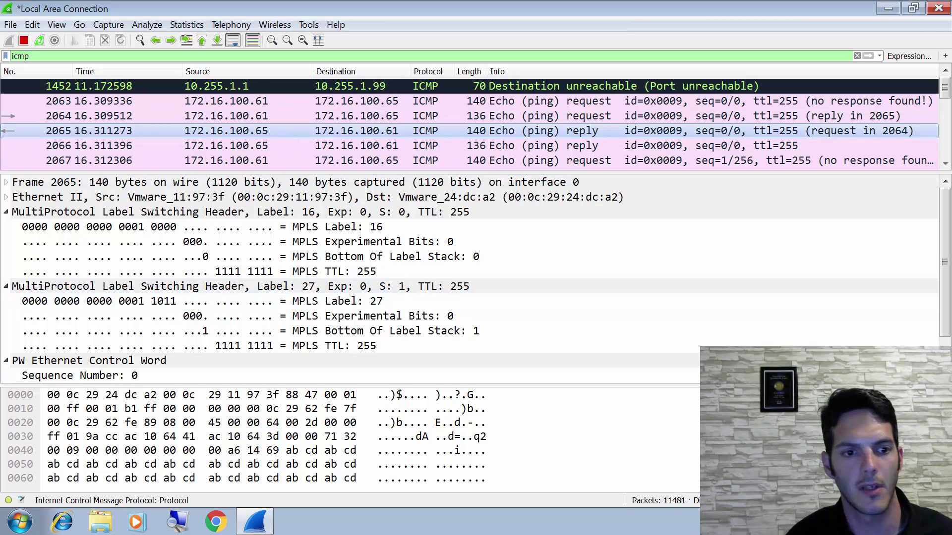
key(alt+Tab)
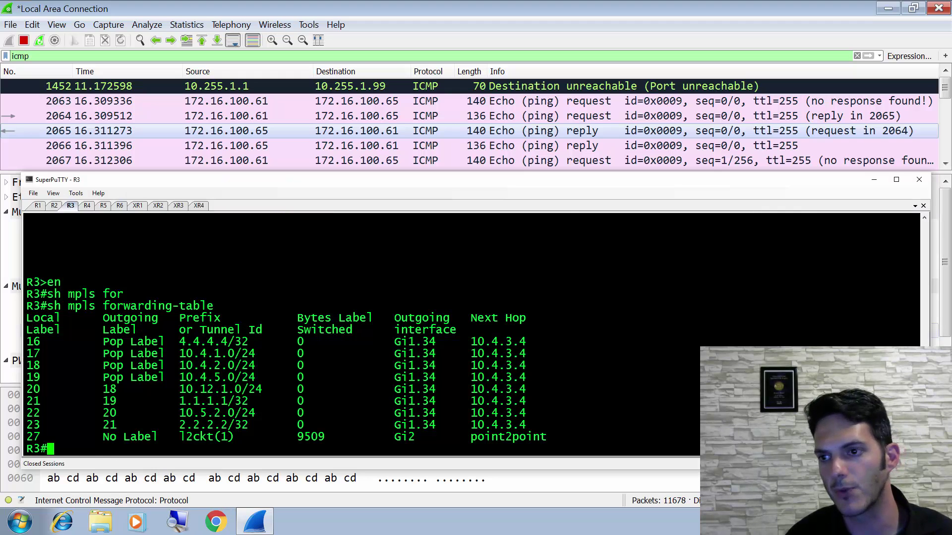
drag(308, 184, 334, 445)
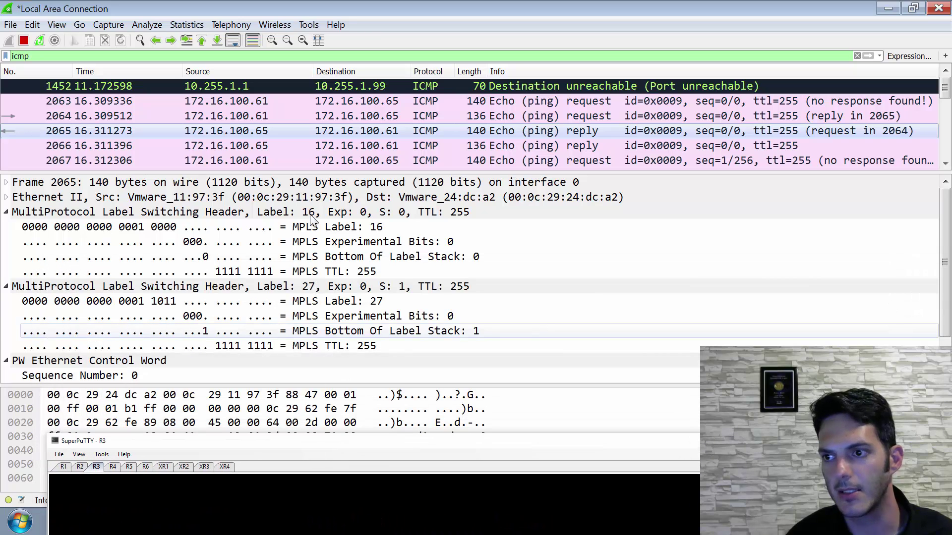
Move the terminal window back up and briefly mark the 3.3.3.3/32 entry in R4's MPLS forwarding table
drag(377, 438, 358, 185)
click(92, 201)
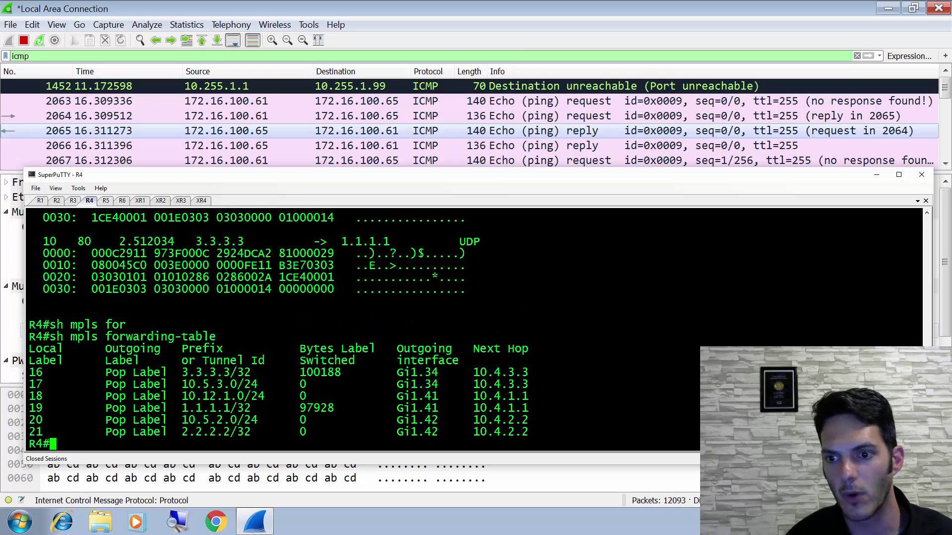
drag(30, 372, 532, 371)
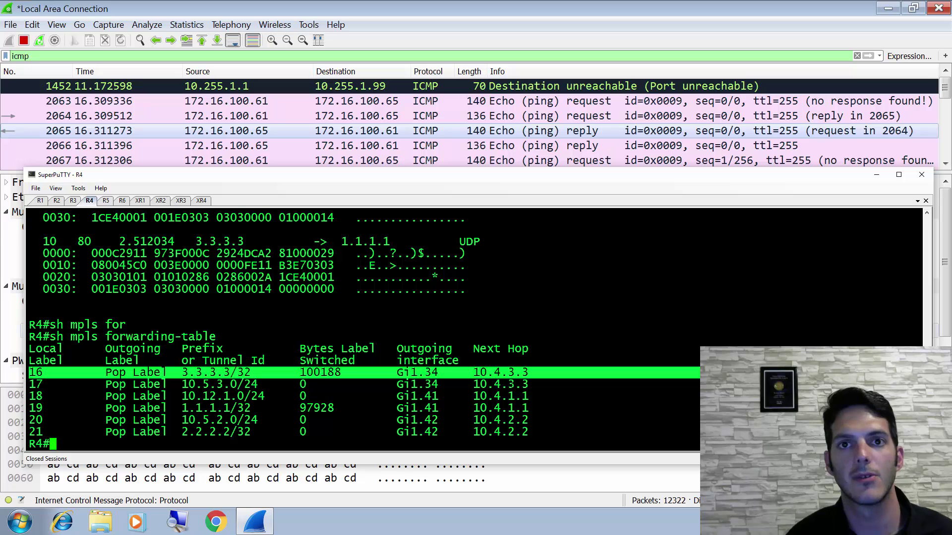
click(510, 384)
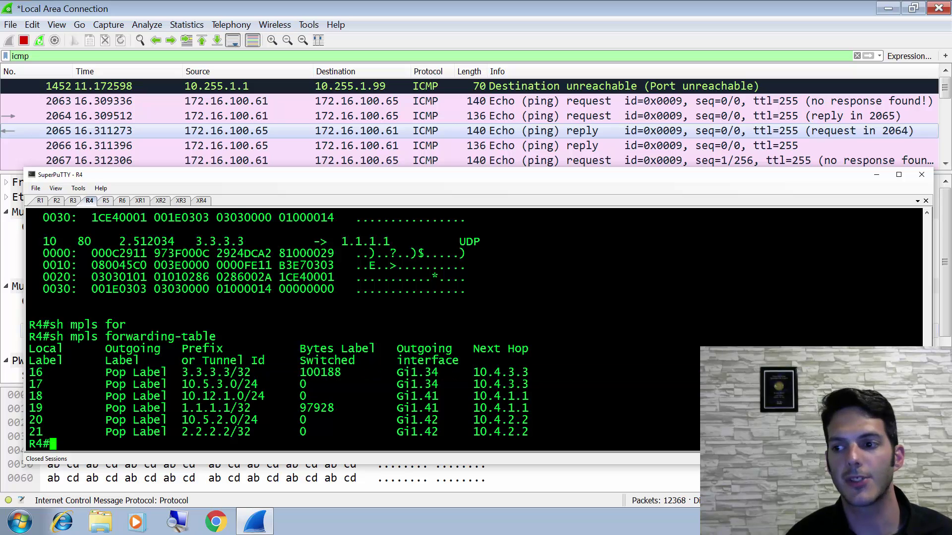
Minimize the terminal window and collapse both MPLS headers and the PW Ethernet Control Word of echo reply 2065
click(876, 175)
scroll(220, 312, down, 1)
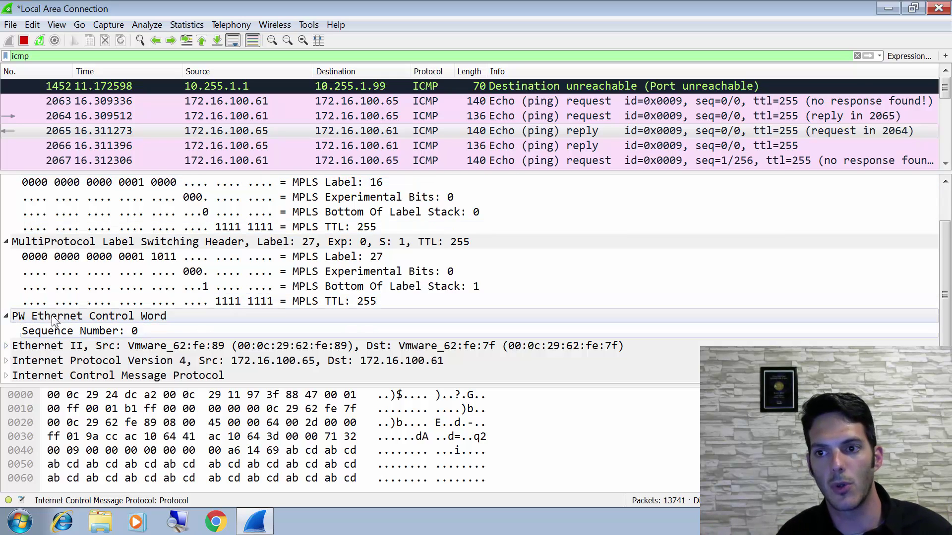
click(5, 242)
click(6, 213)
click(6, 241)
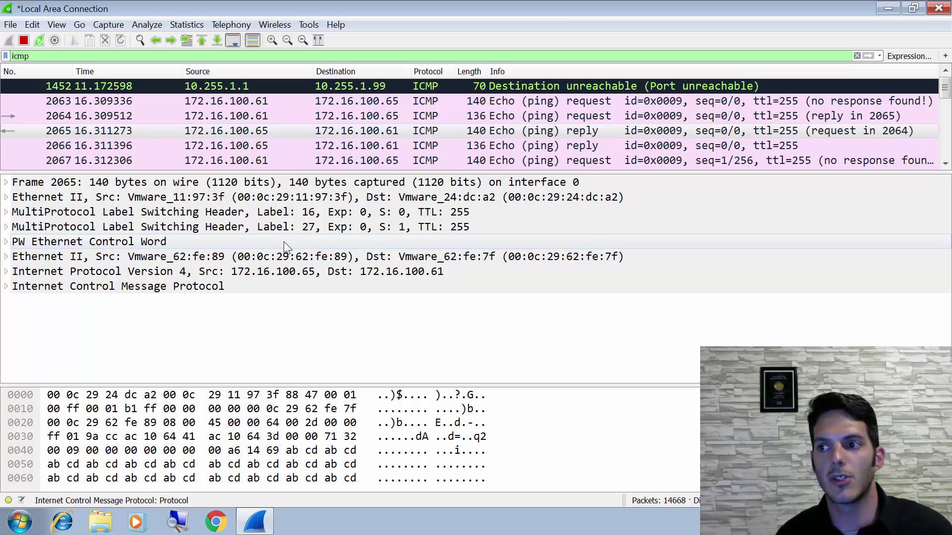
Compare the MPLS label stacks of echo replies 2066 and 2065 and echo request 2064
click(395, 149)
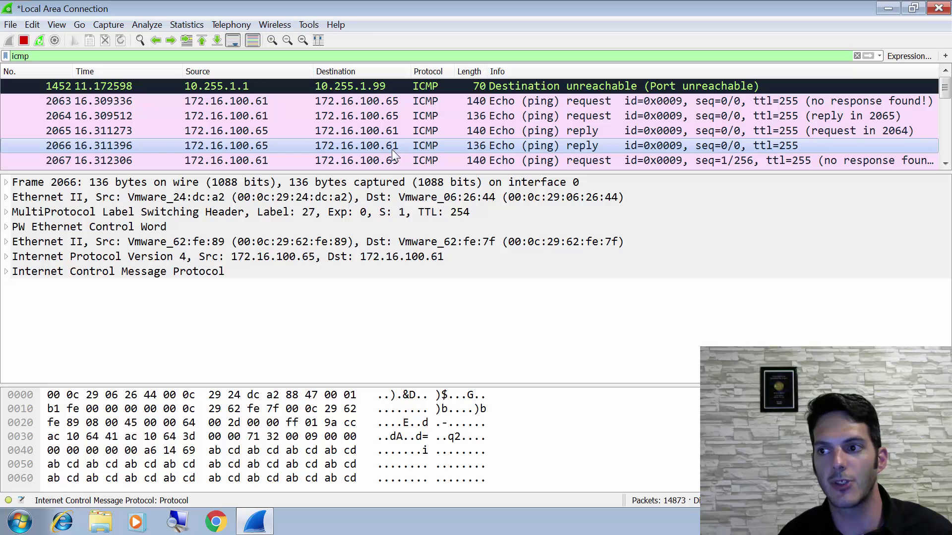
click(397, 132)
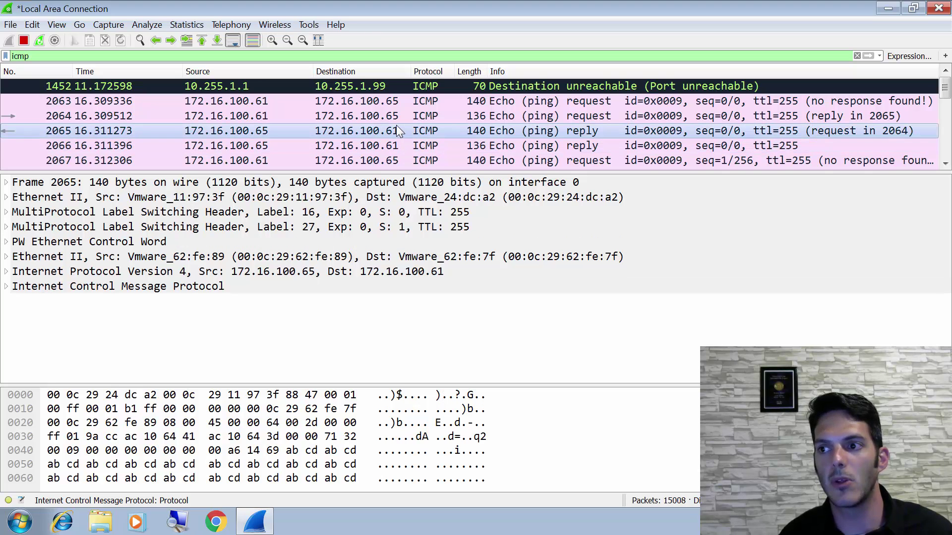
click(397, 118)
click(282, 218)
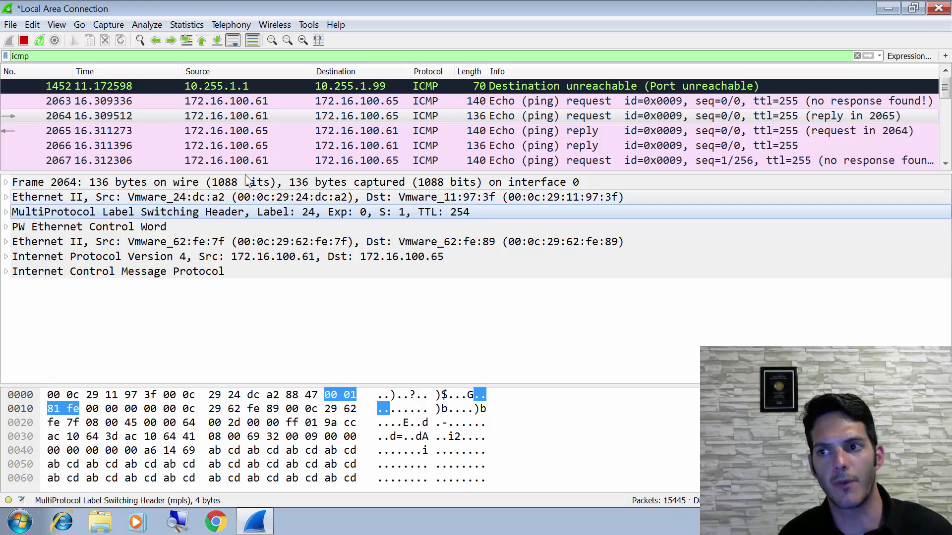
click(252, 133)
Expand the MPLS header and the Internet Protocol Version 4 header of echo request 2064
click(256, 119)
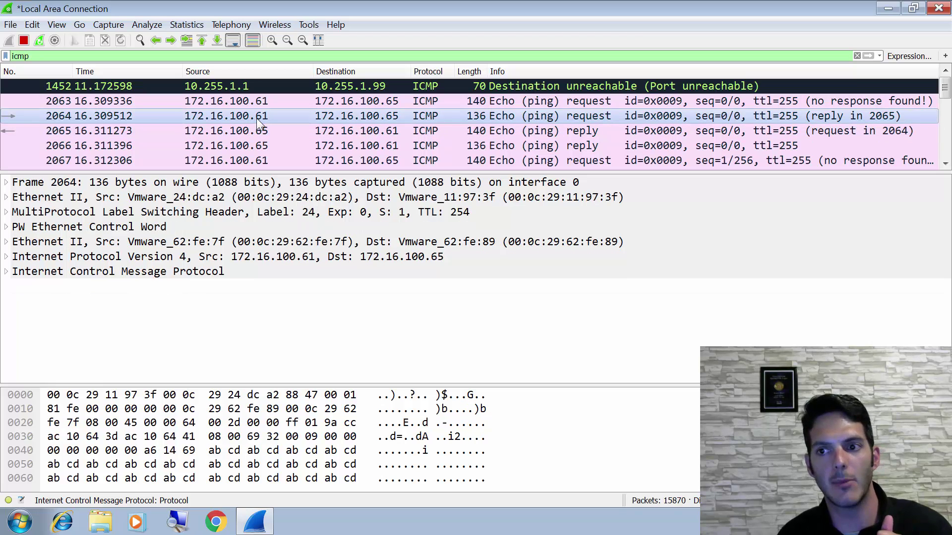
double_click(403, 216)
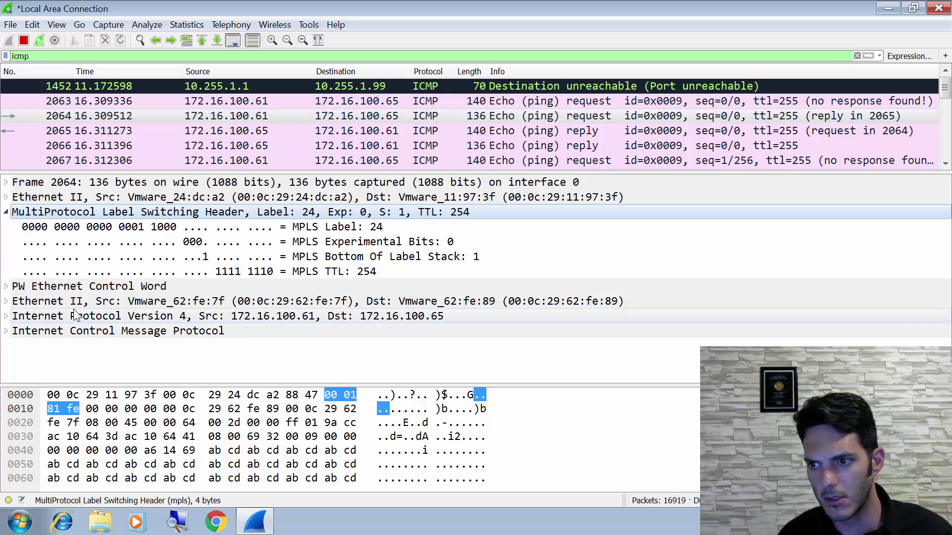
click(6, 316)
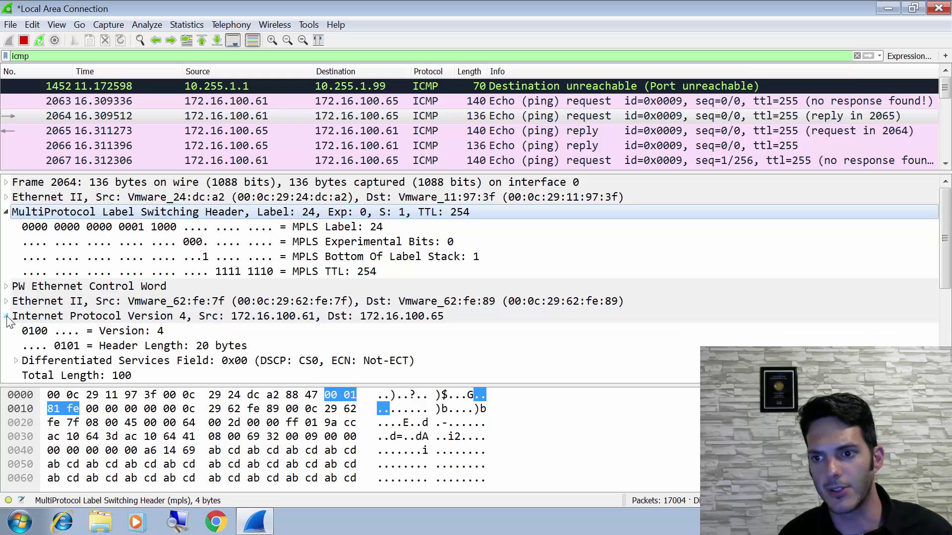